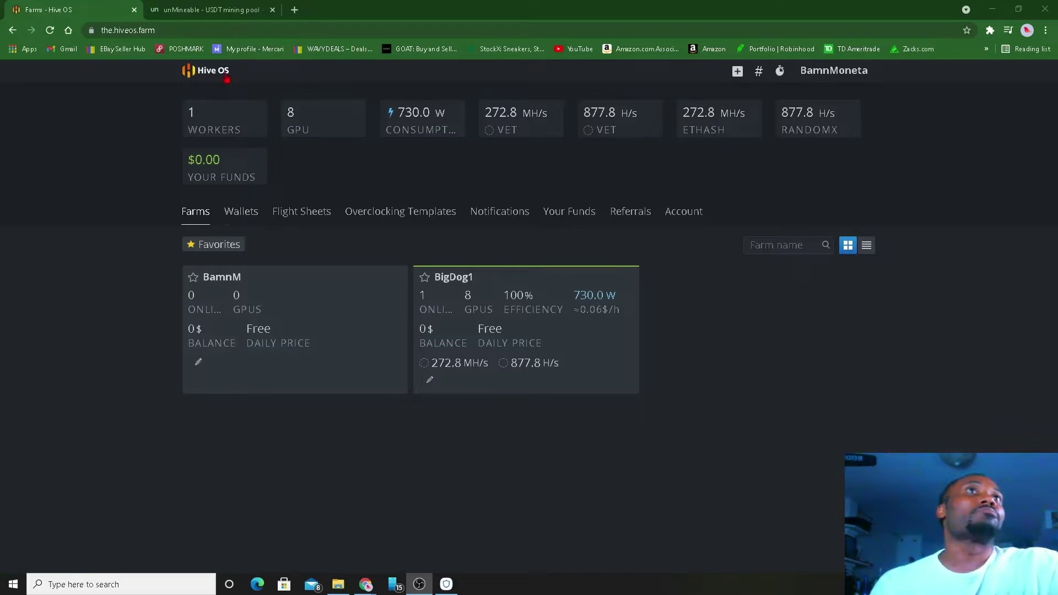
# From the Wallets page, start a new wallet with USDT as its coin.
pyautogui.click(242, 213)
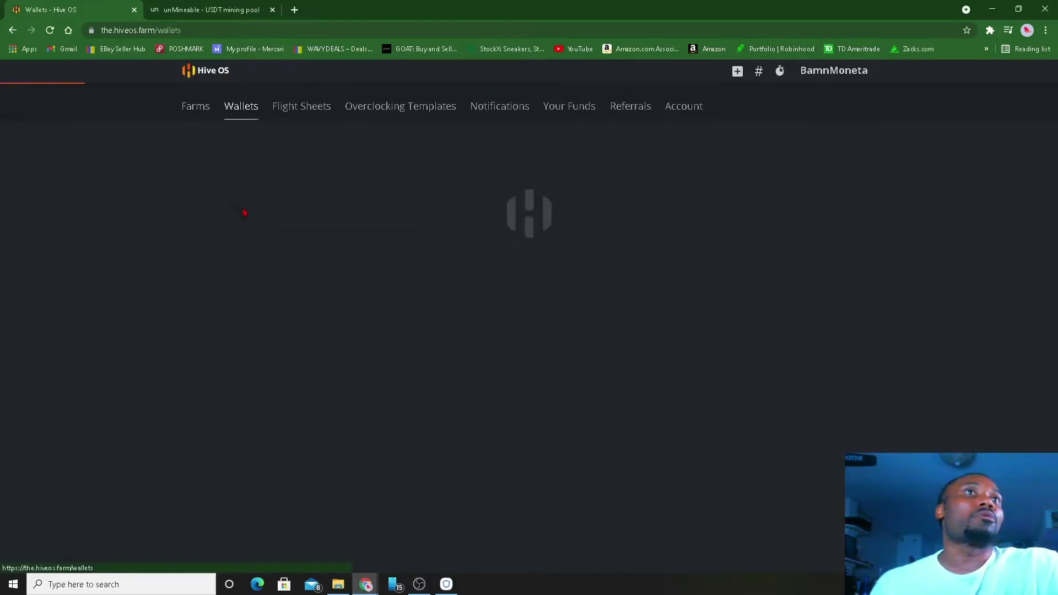
pyautogui.click(828, 142)
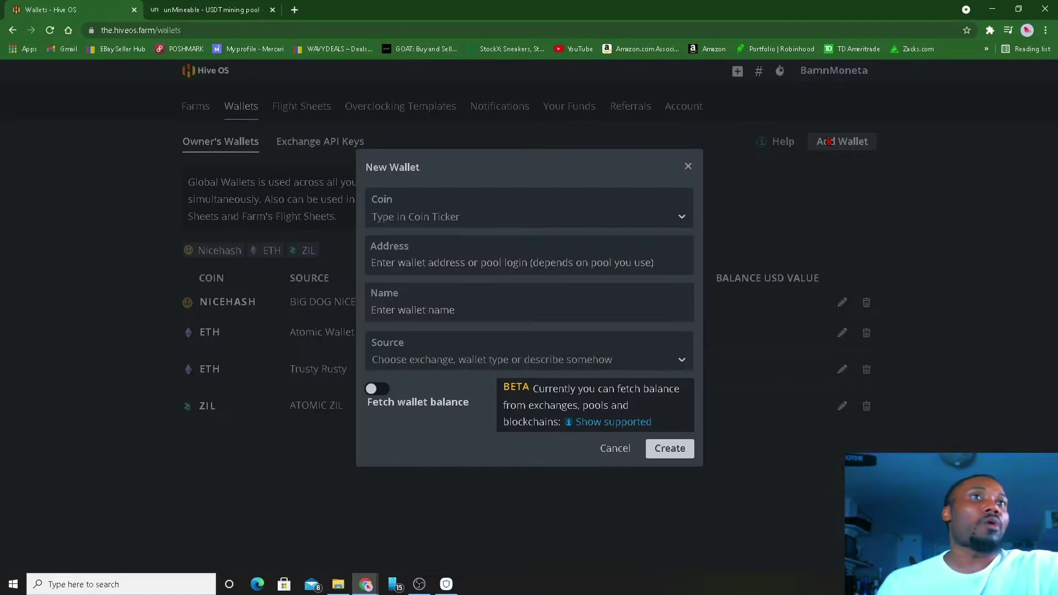
pyautogui.click(427, 221)
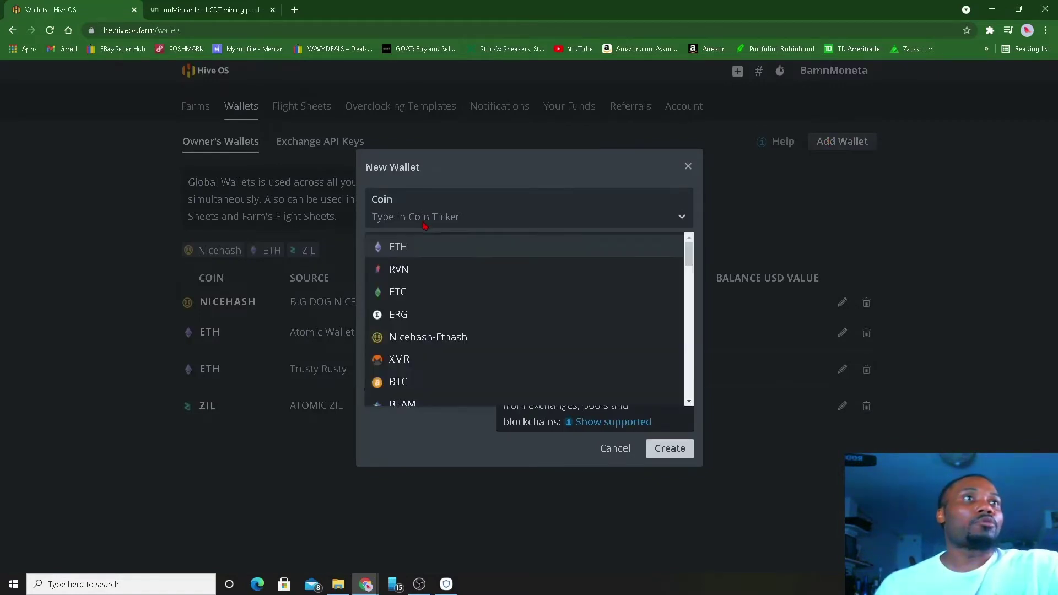
pyautogui.write('USDT')
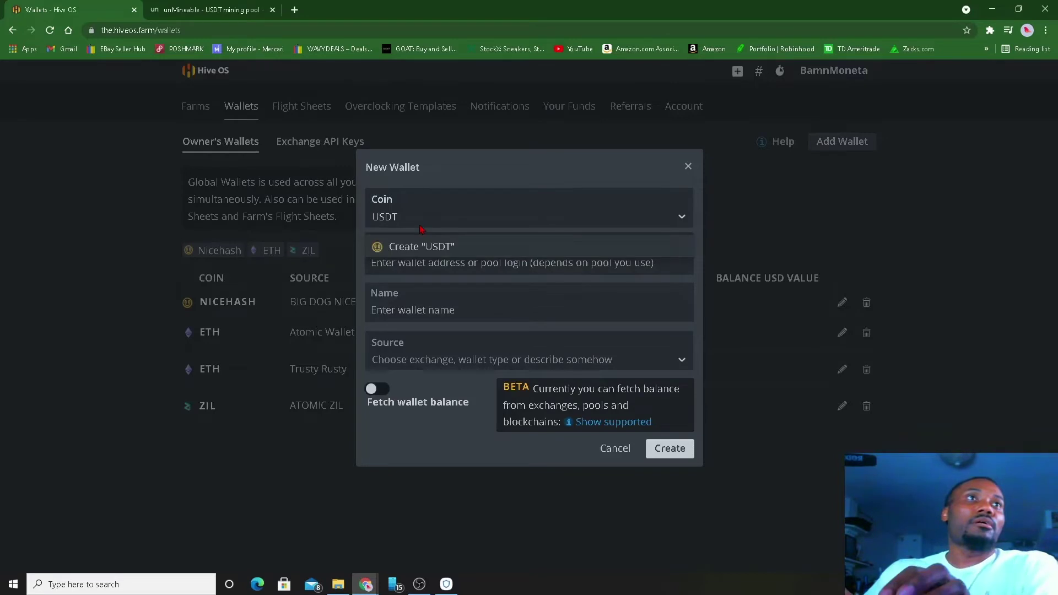
pyautogui.press('Return')
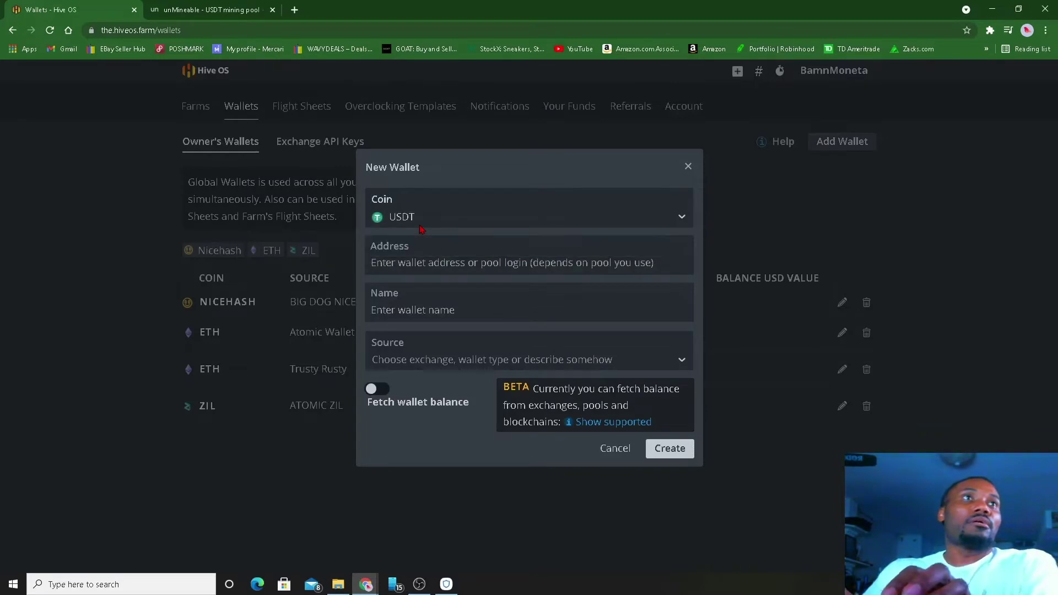
# Name the new wallet 'USDT Bep20', correcting the typo.
pyautogui.click(469, 312)
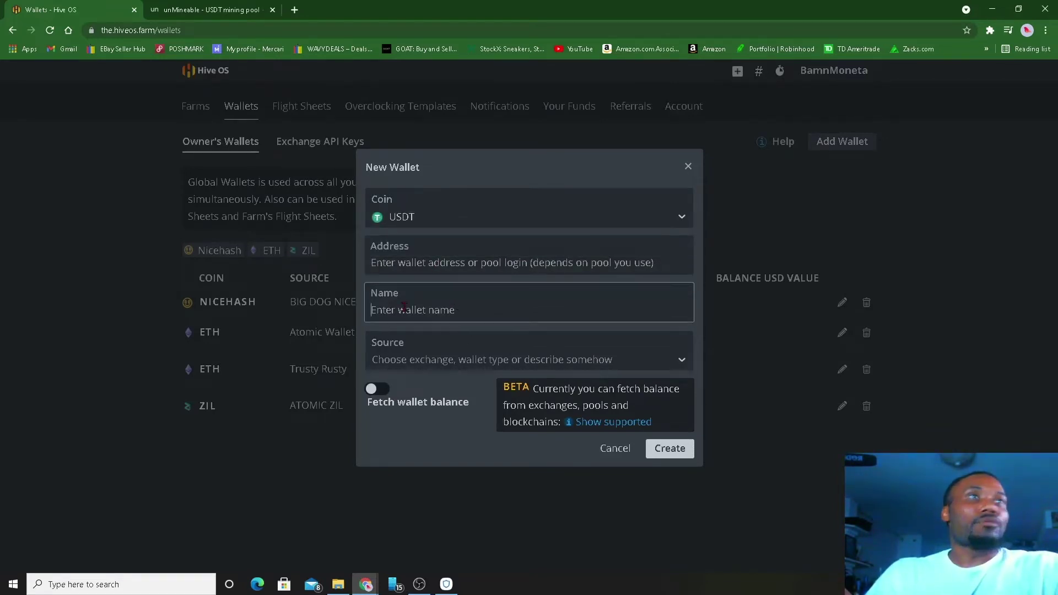
pyautogui.write('USDT')
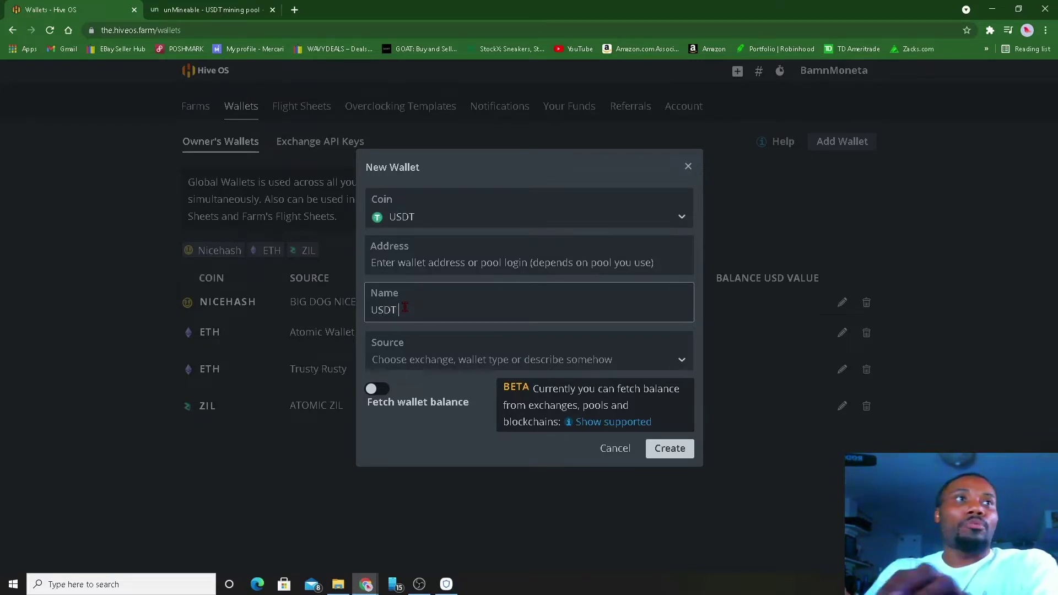
pyautogui.write(' Be[2')
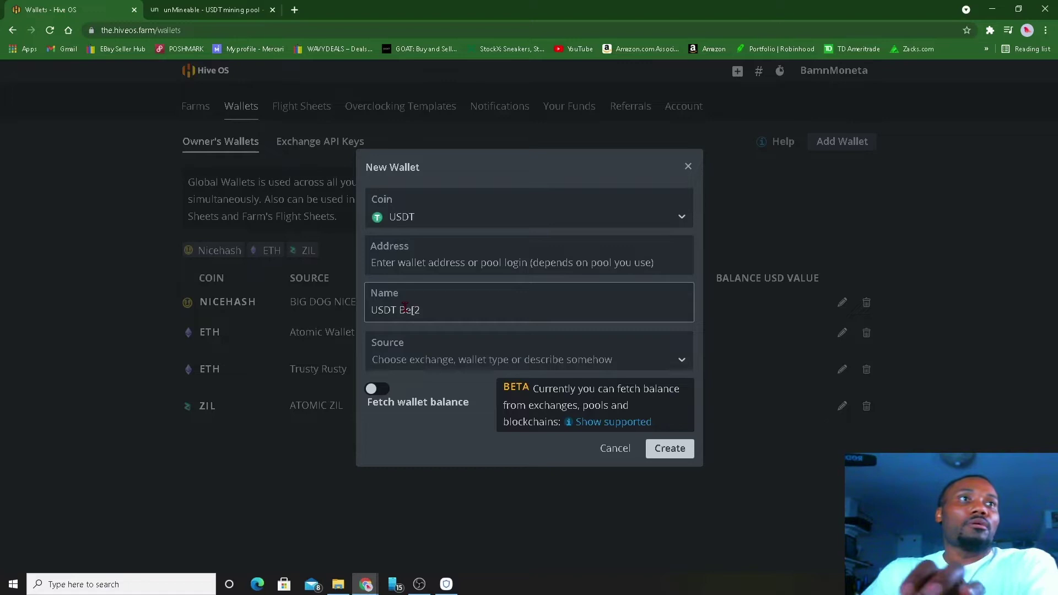
pyautogui.press('BackSpace')
pyautogui.press('BackSpace')
pyautogui.write('p')
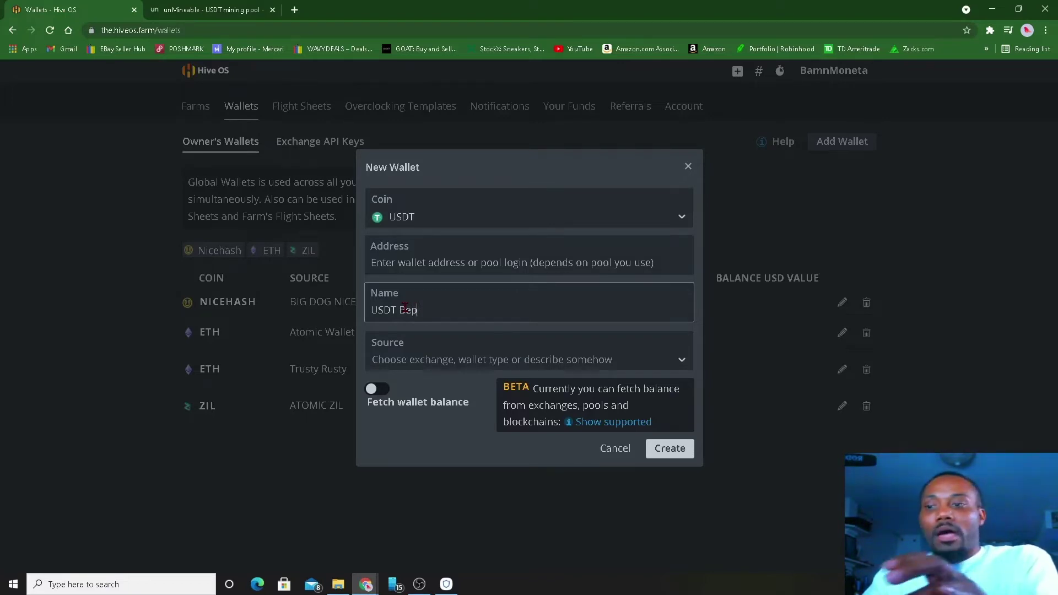
pyautogui.write('20')
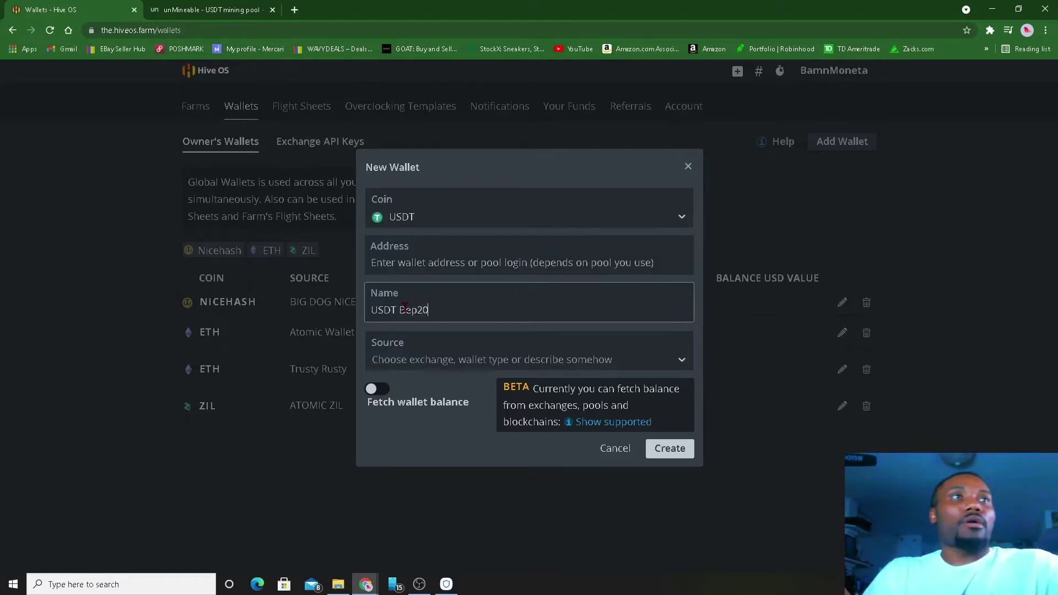
# Paste the wallet link copied from the wallet app into the Address field.
pyautogui.click(425, 264)
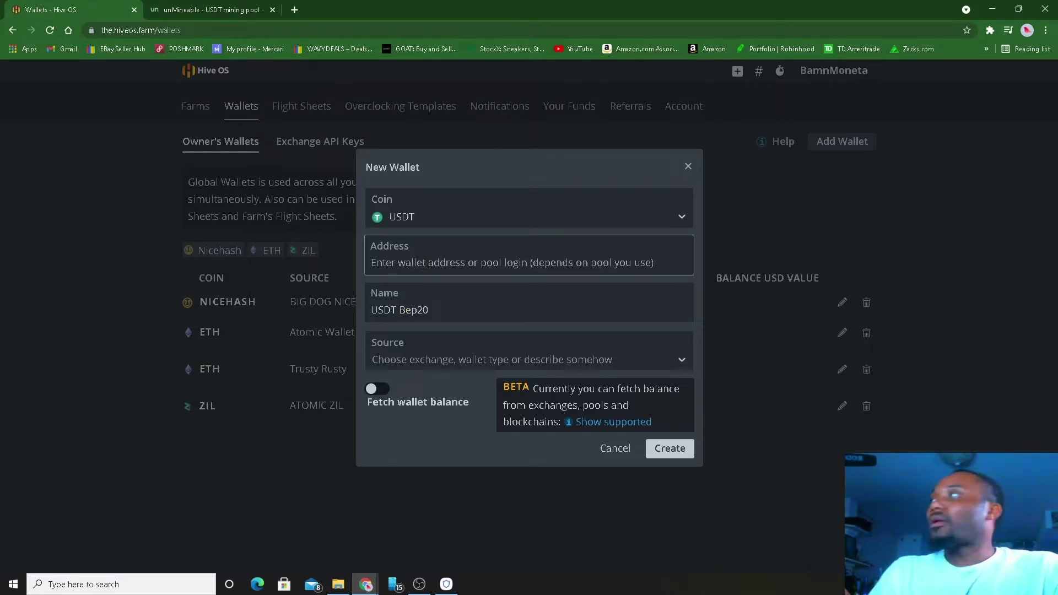
pyautogui.hotkey('alt', 'Tab')
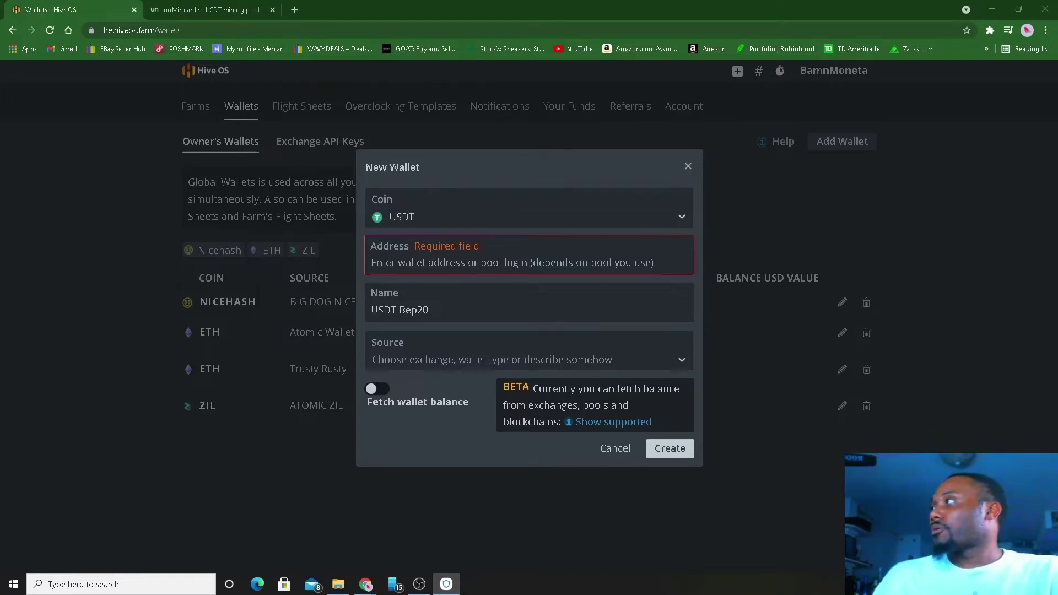
pyautogui.click(487, 264)
pyautogui.rightClick(486, 265)
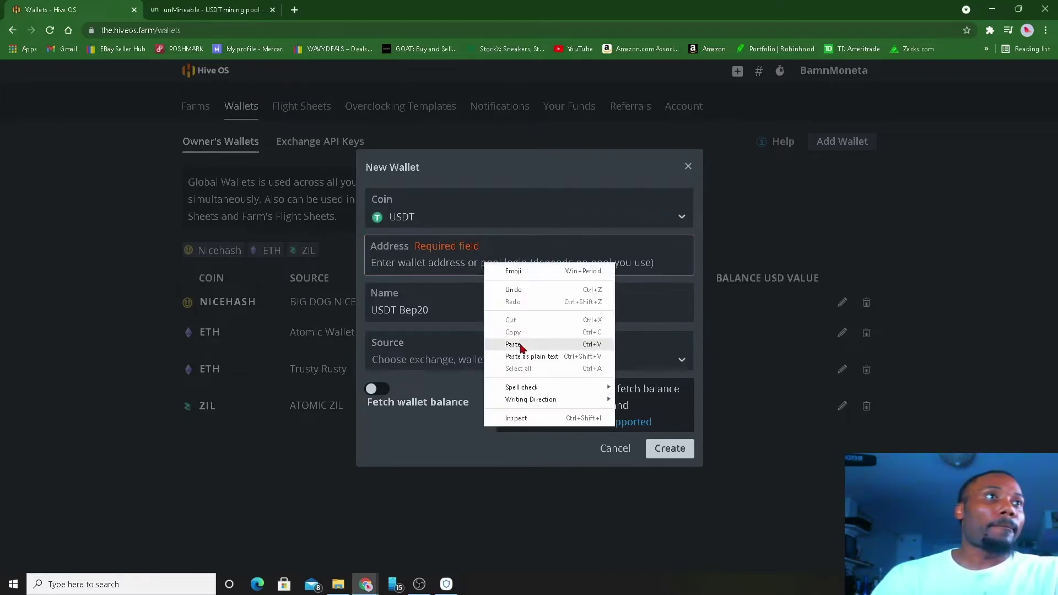
pyautogui.click(520, 344)
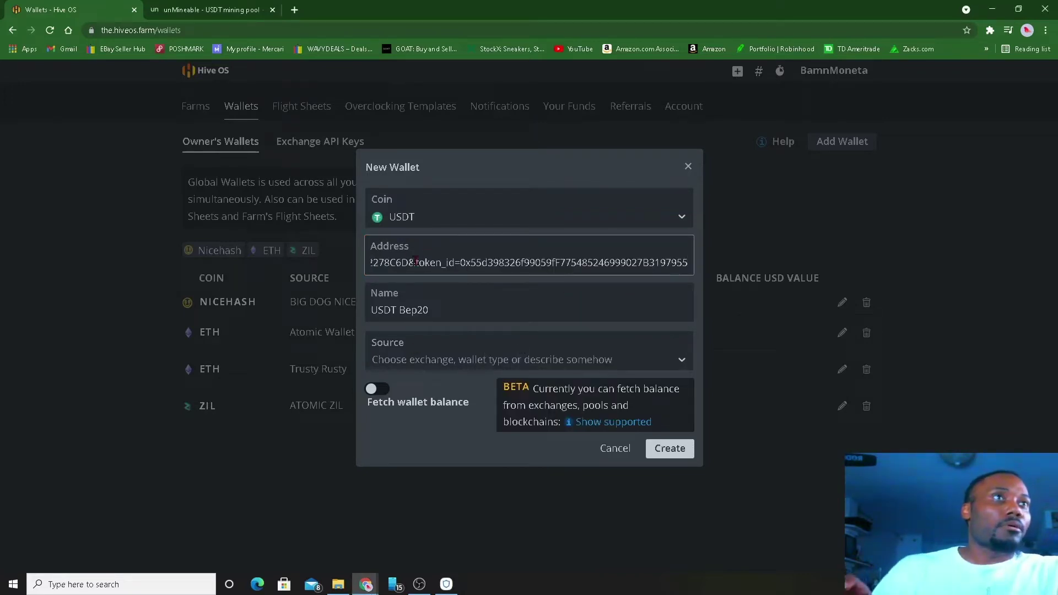
# Trim the pasted link down to the plain 0x address and create the wallet.
pyautogui.moveTo(411, 262); pyautogui.dragTo(779, 266)
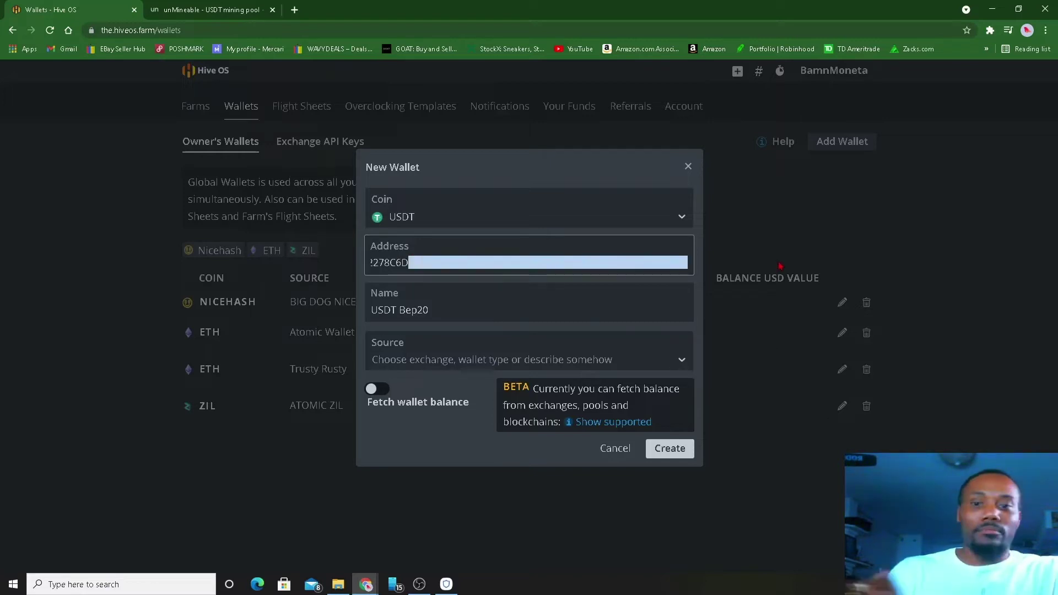
pyautogui.press('BackSpace')
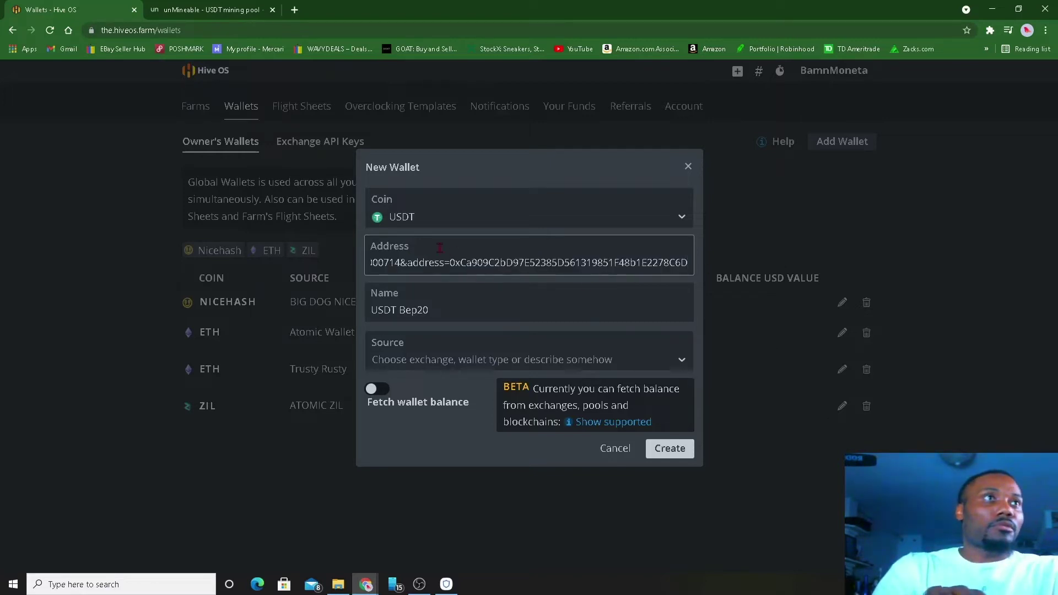
pyautogui.click(452, 263)
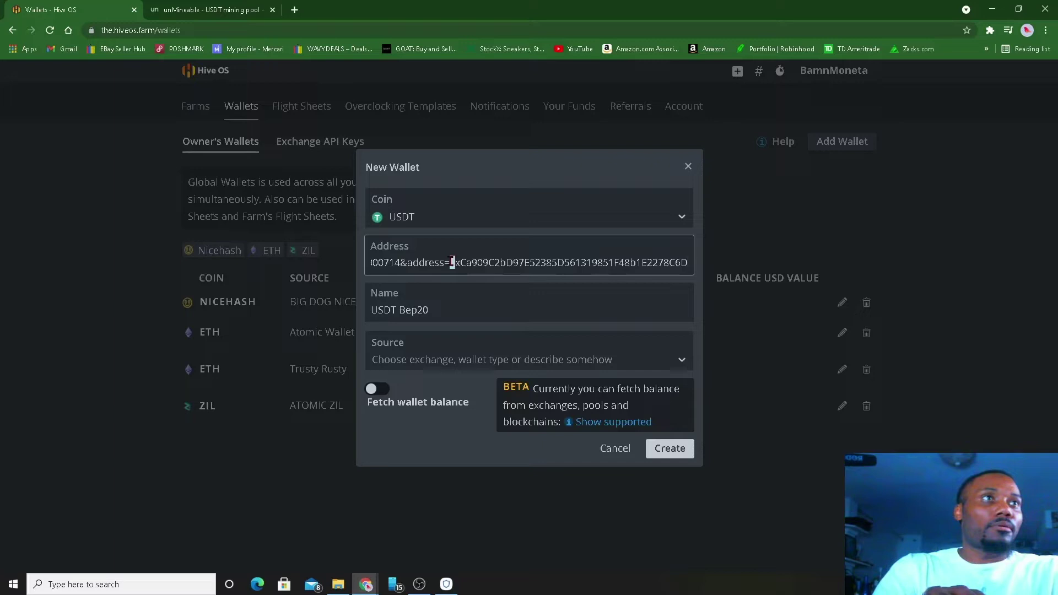
pyautogui.moveTo(449, 263); pyautogui.dragTo(279, 259)
pyautogui.write('M')
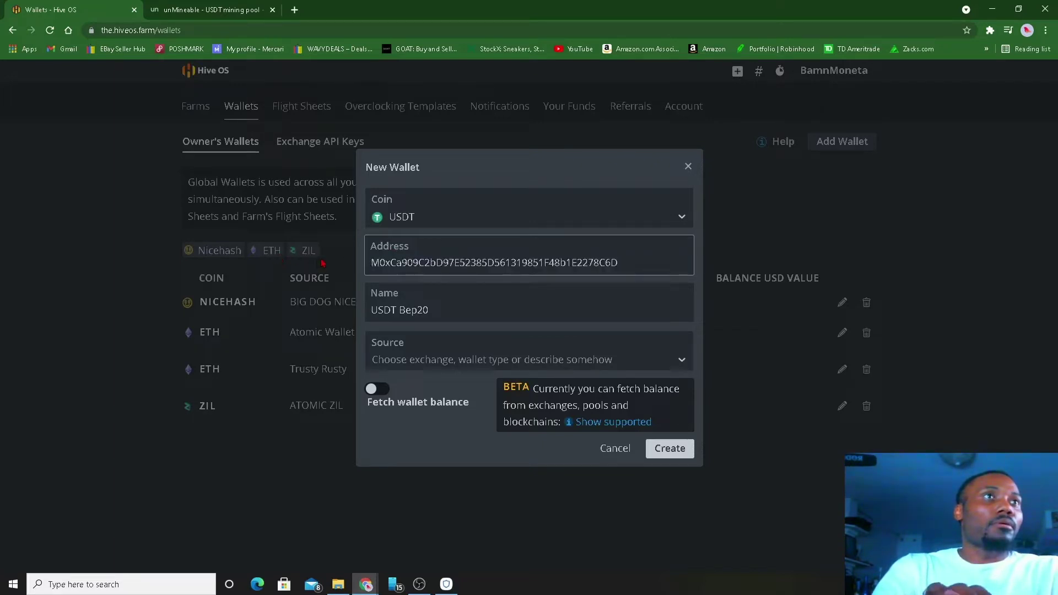
pyautogui.press('BackSpace')
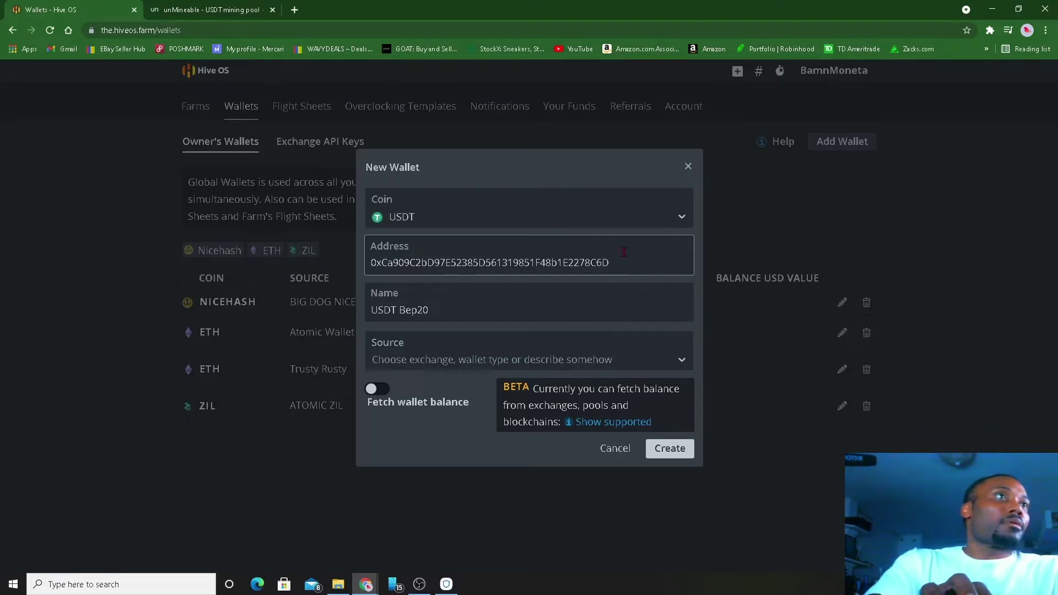
pyautogui.click(666, 448)
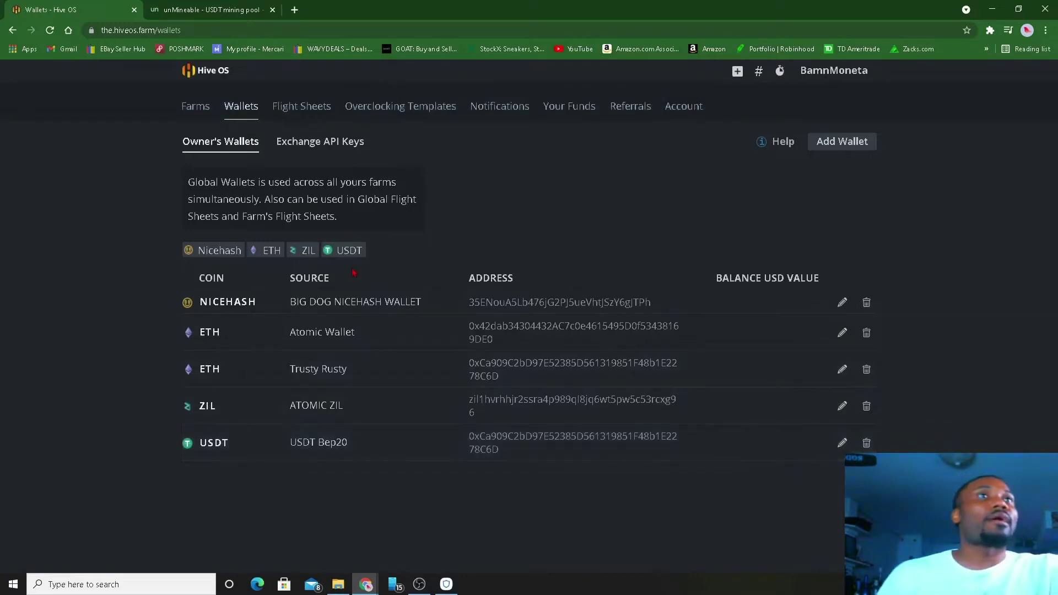
# Start a new flight sheet with USDT as its coin.
pyautogui.click(301, 120)
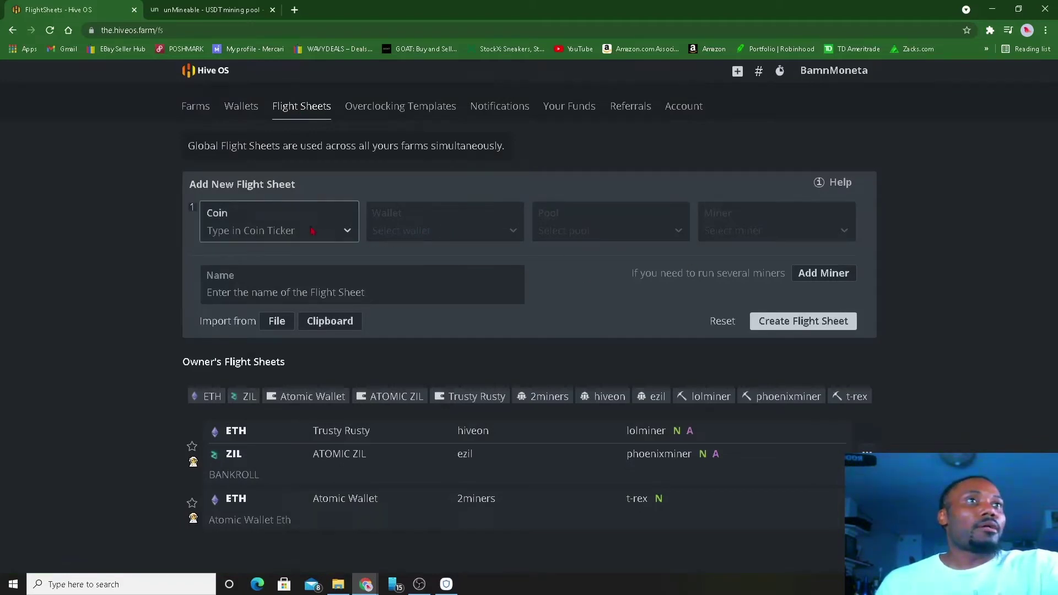
pyautogui.click(347, 232)
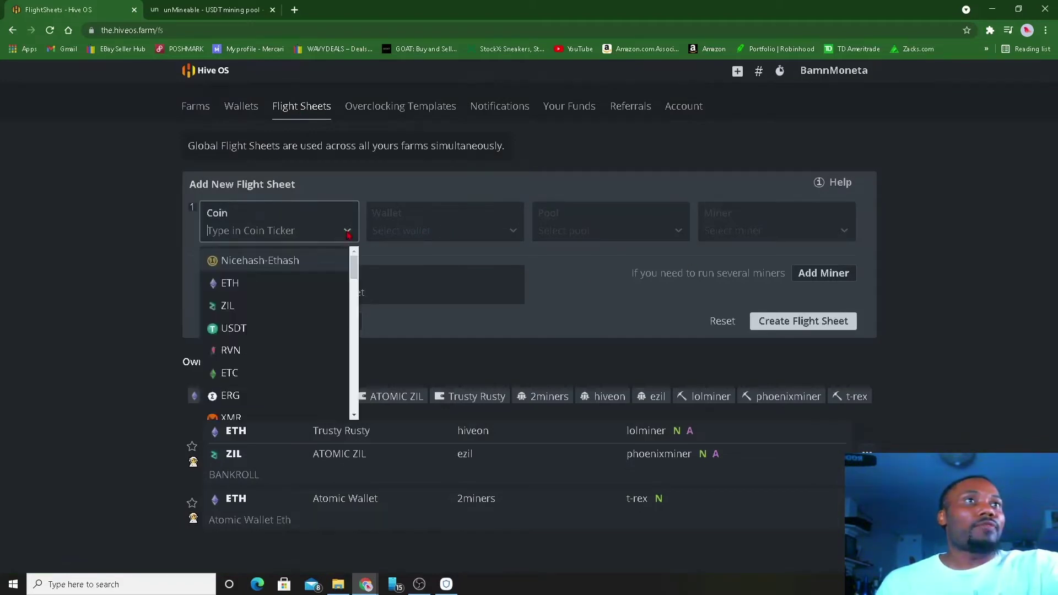
pyautogui.click(271, 330)
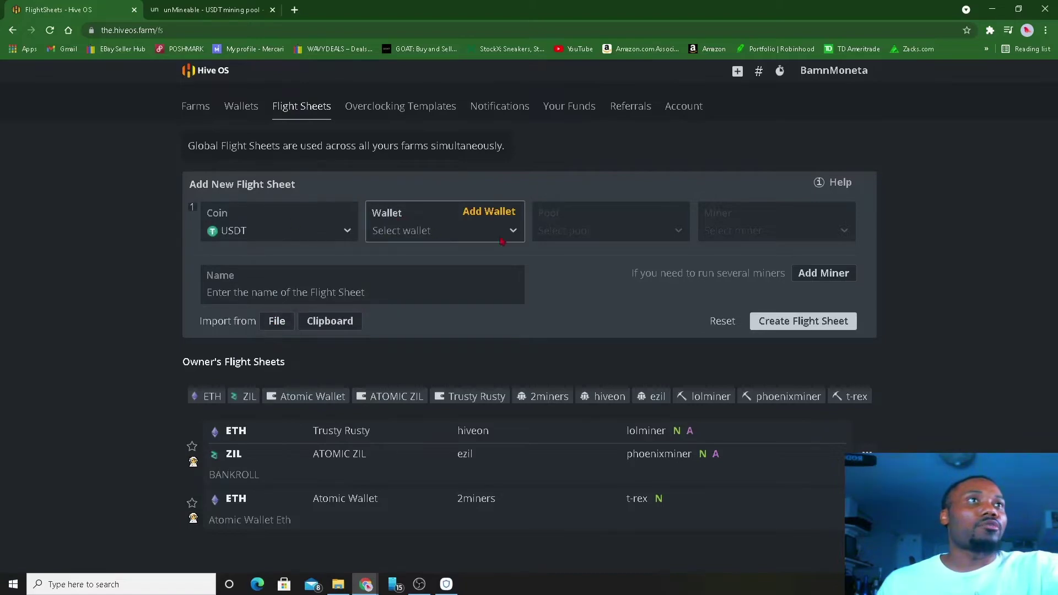
# Select the USDT Bep20 wallet and set the pool to Configure in miner.
pyautogui.click(489, 213)
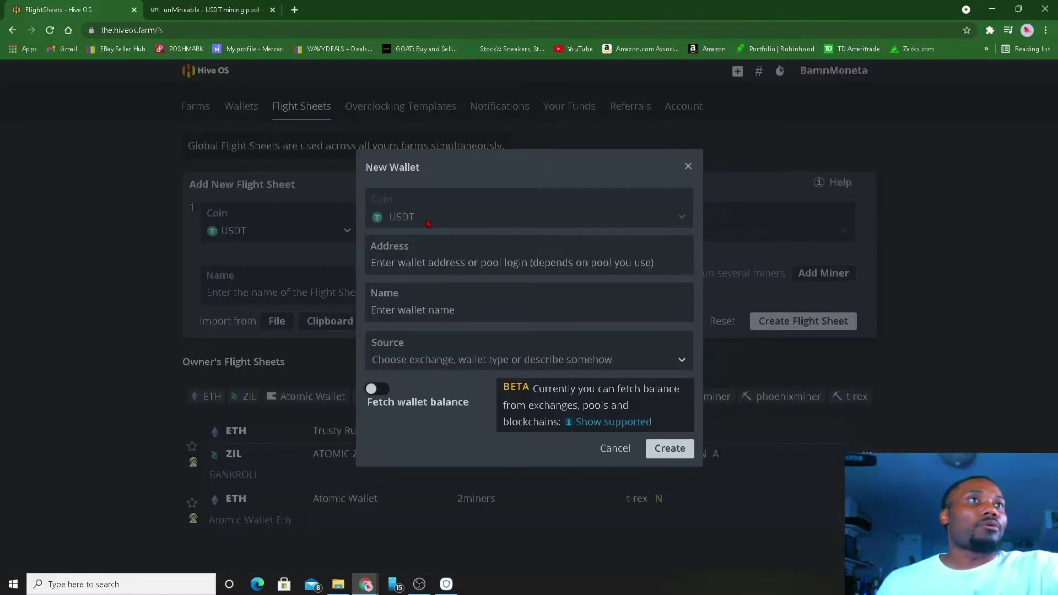
pyautogui.click(689, 167)
pyautogui.click(503, 233)
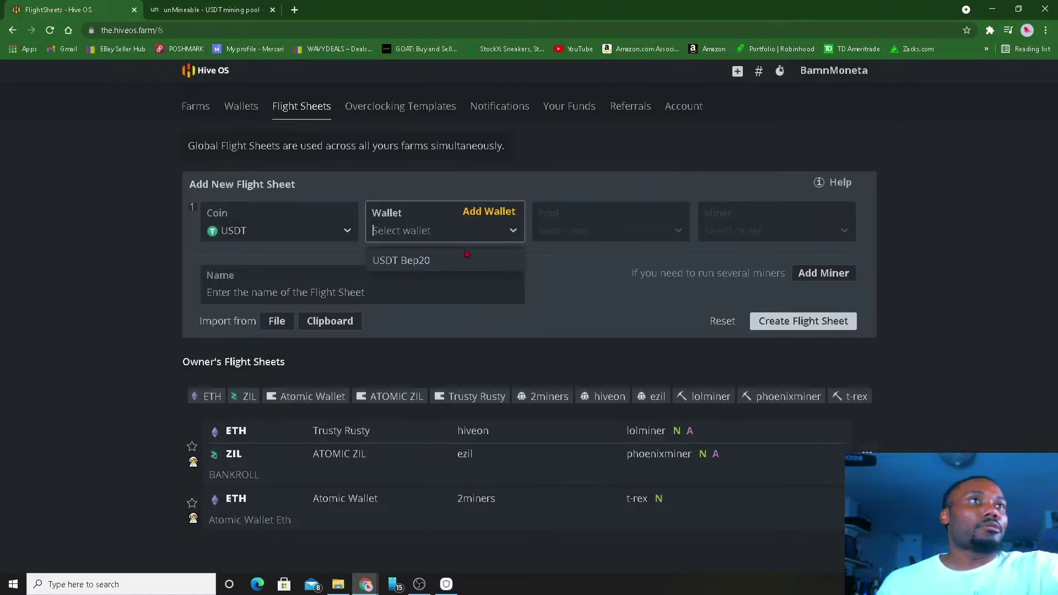
pyautogui.click(441, 261)
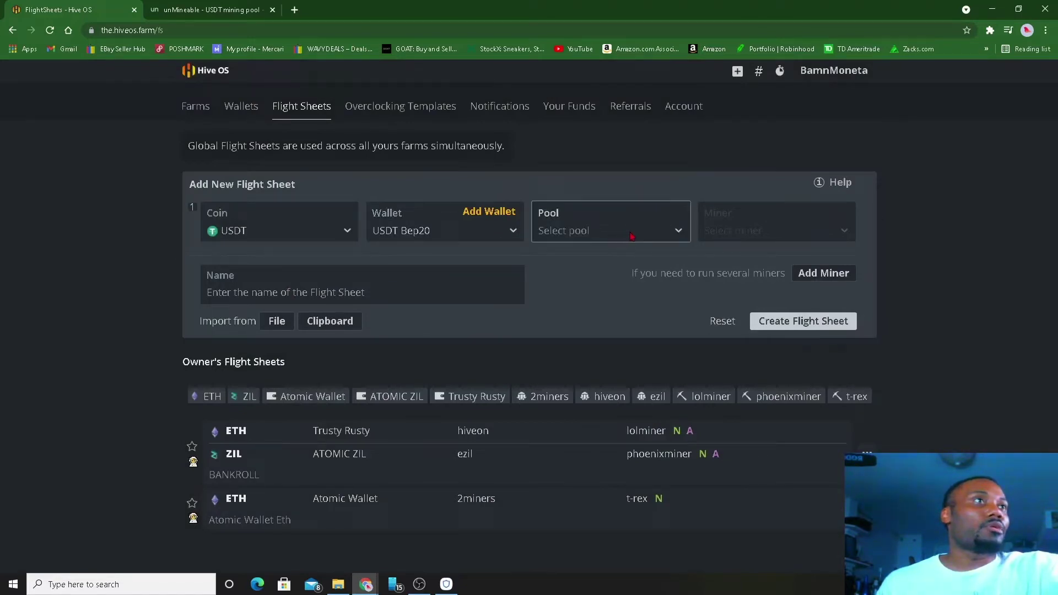
pyautogui.click(647, 236)
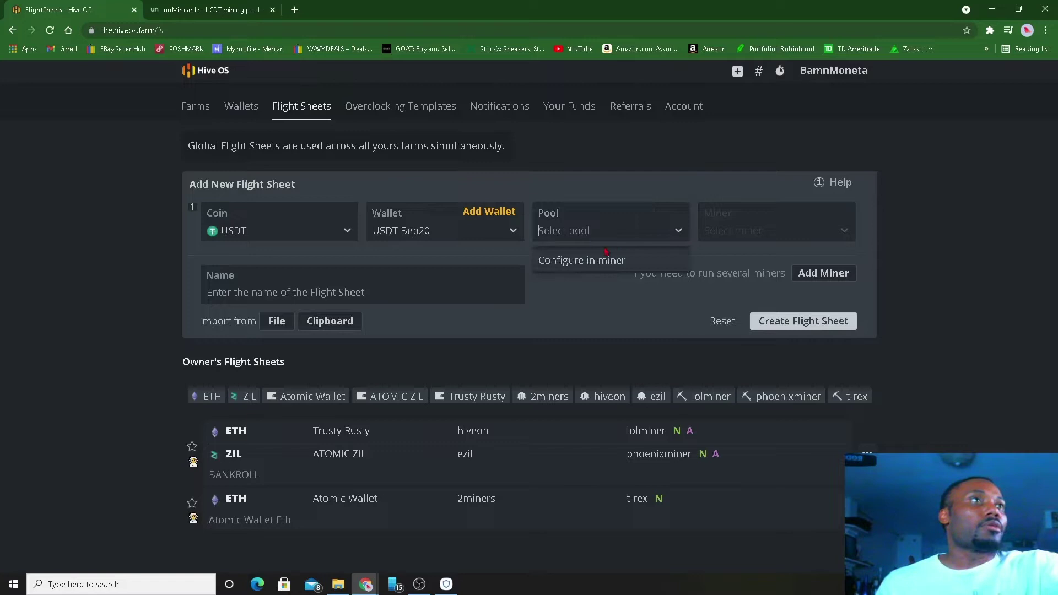
pyautogui.click(584, 260)
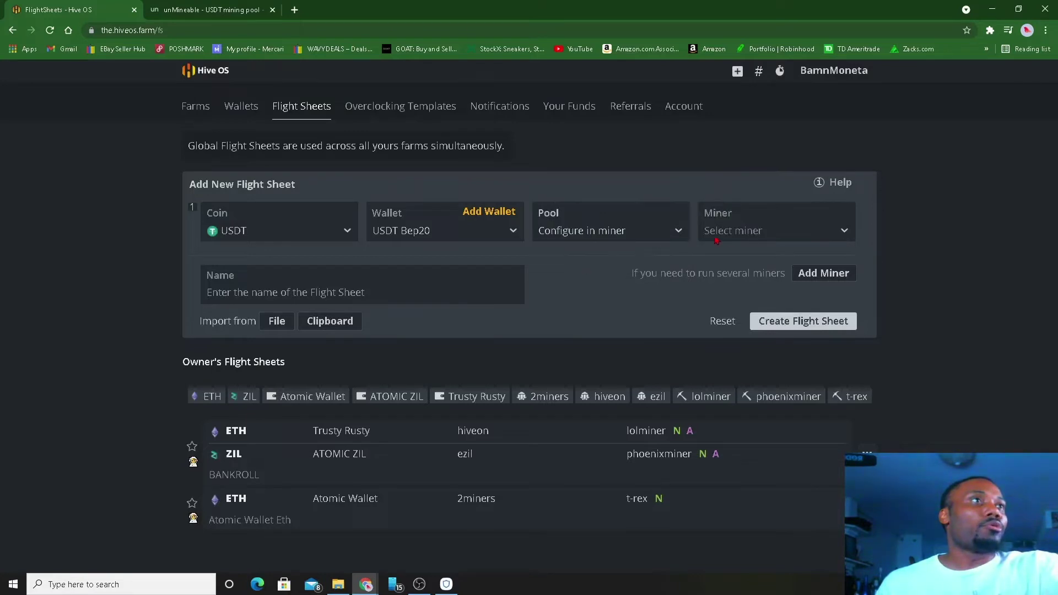
# Pick T-Rex Miner from the miner list of the USDT flight sheet.
pyautogui.click(809, 235)
pyautogui.scroll(-3, 765, 302)
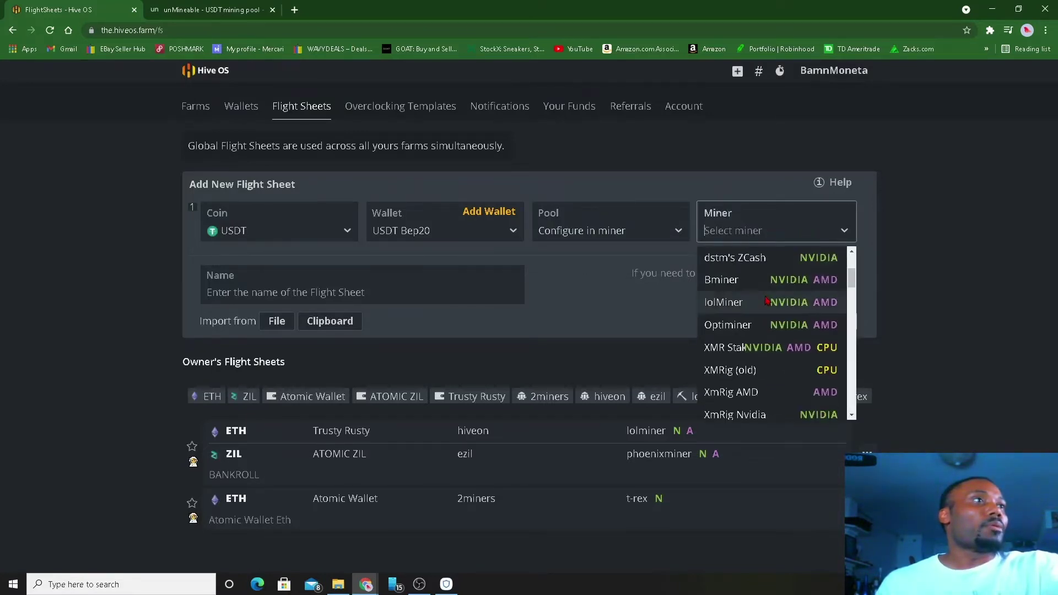
pyautogui.scroll(-1, 765, 302)
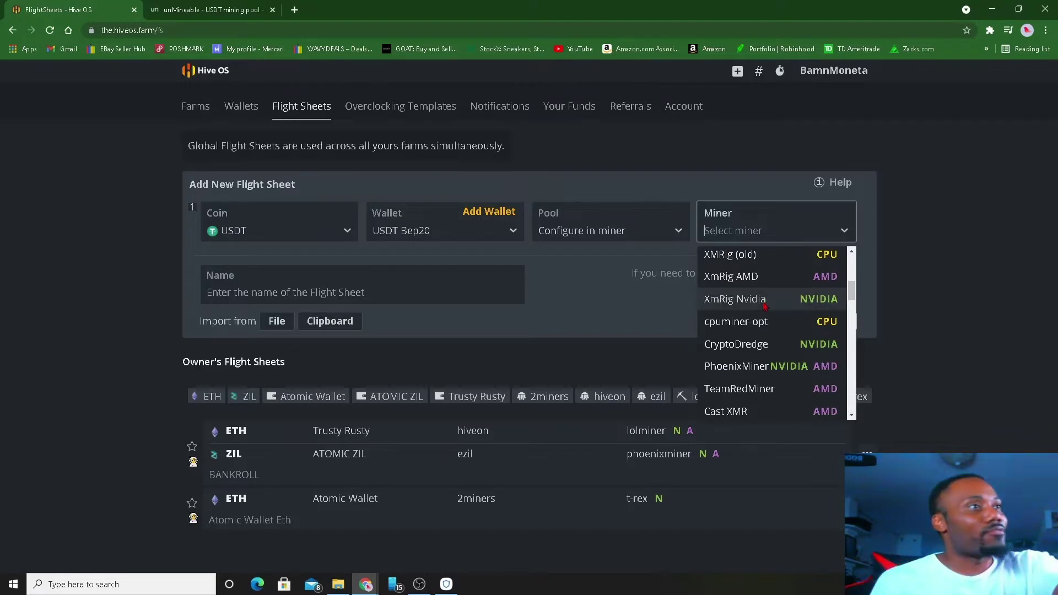
pyautogui.scroll(-2, 765, 307)
pyautogui.scroll(-3, 765, 306)
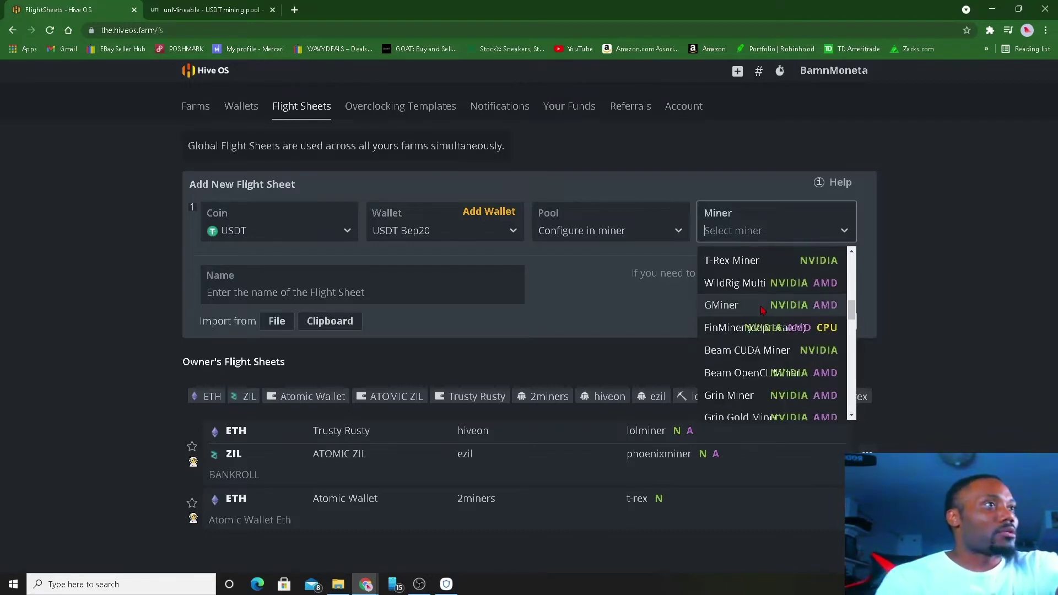
pyautogui.scroll(-2, 762, 312)
pyautogui.scroll(-5, 762, 311)
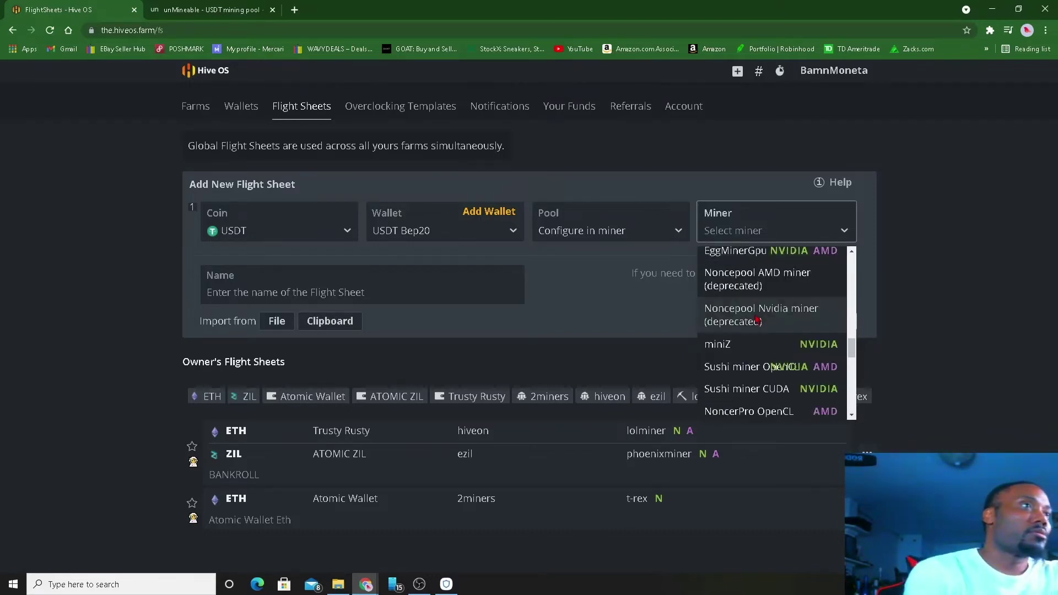
pyautogui.scroll(-6, 758, 321)
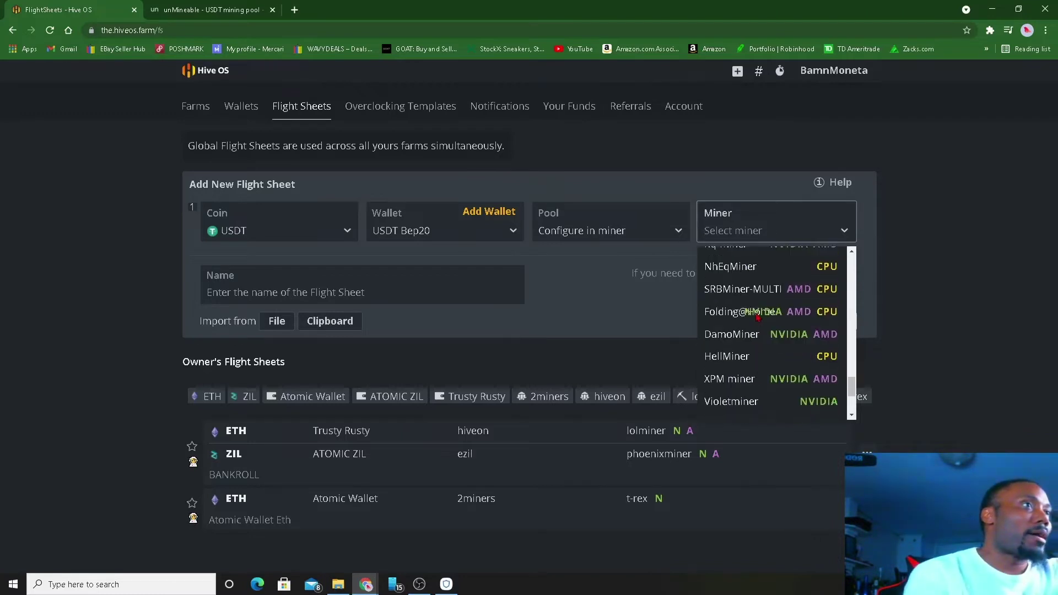
pyautogui.scroll(7, 758, 319)
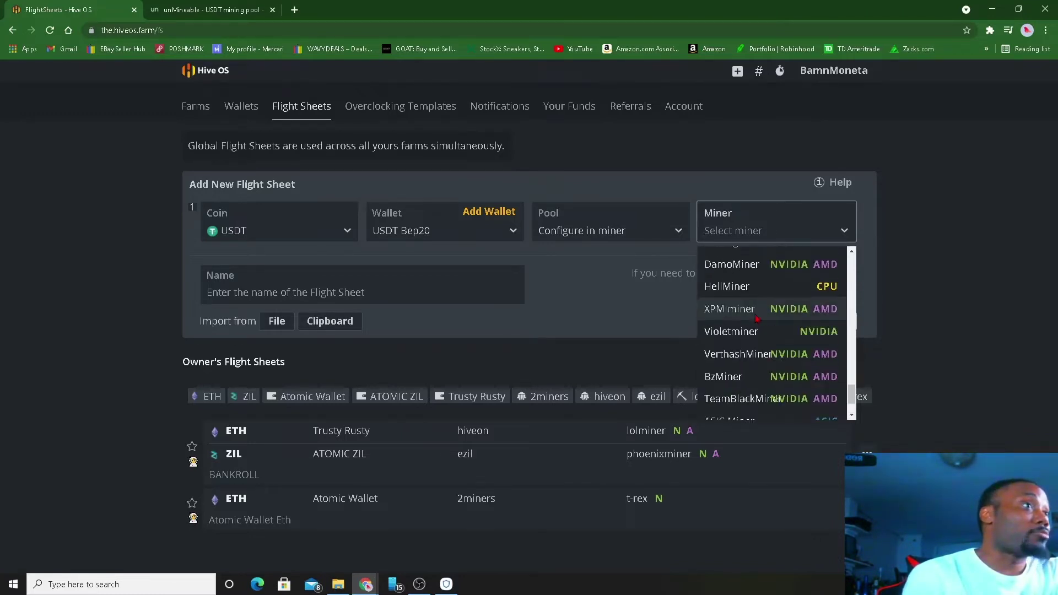
pyautogui.scroll(6, 759, 314)
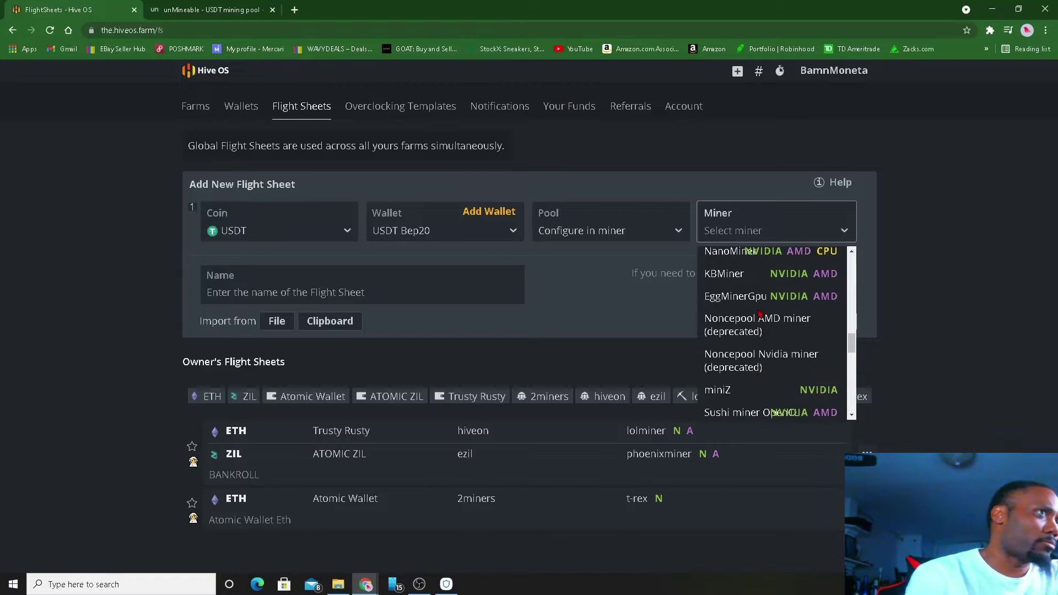
pyautogui.scroll(4, 759, 312)
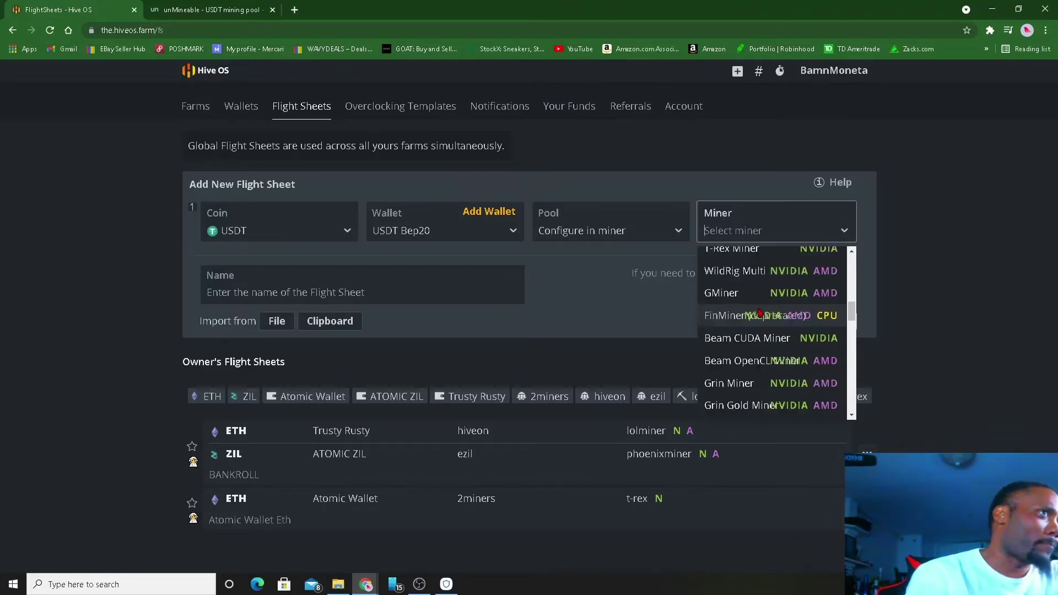
pyautogui.scroll(1, 758, 312)
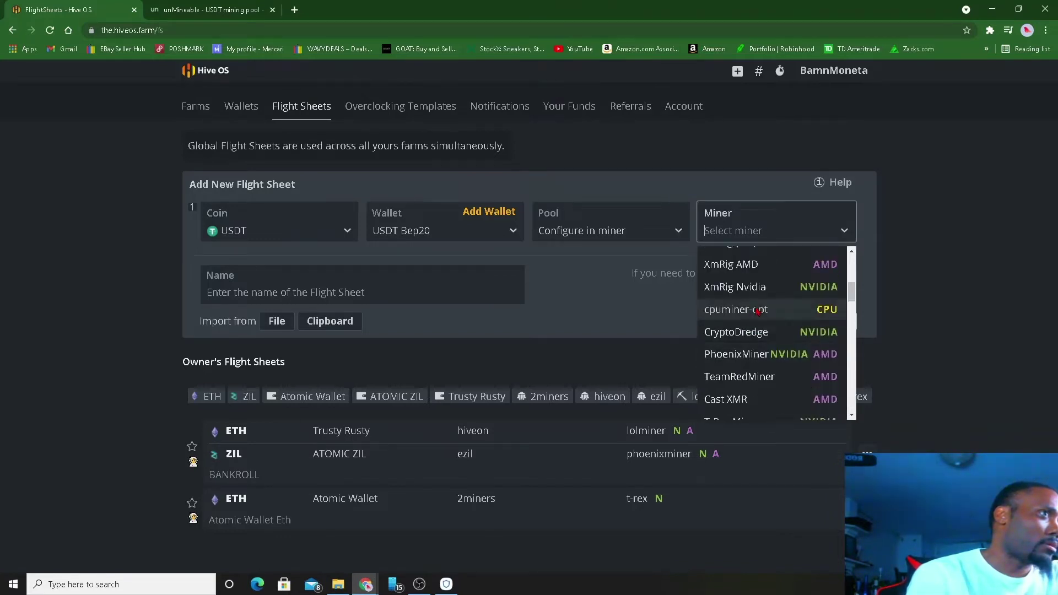
pyautogui.scroll(5, 758, 310)
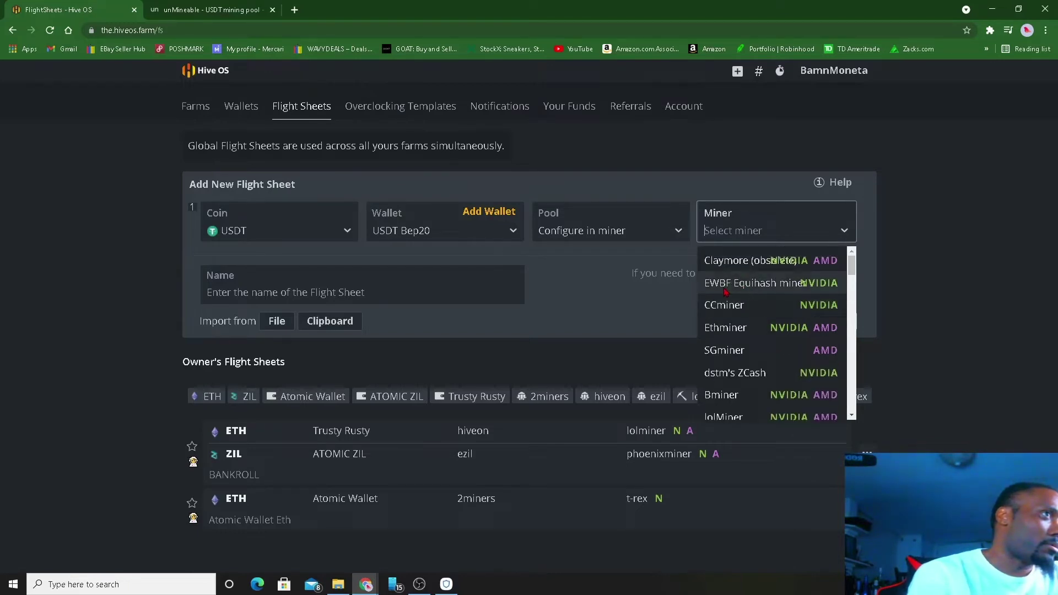
pyautogui.scroll(-5, 722, 287)
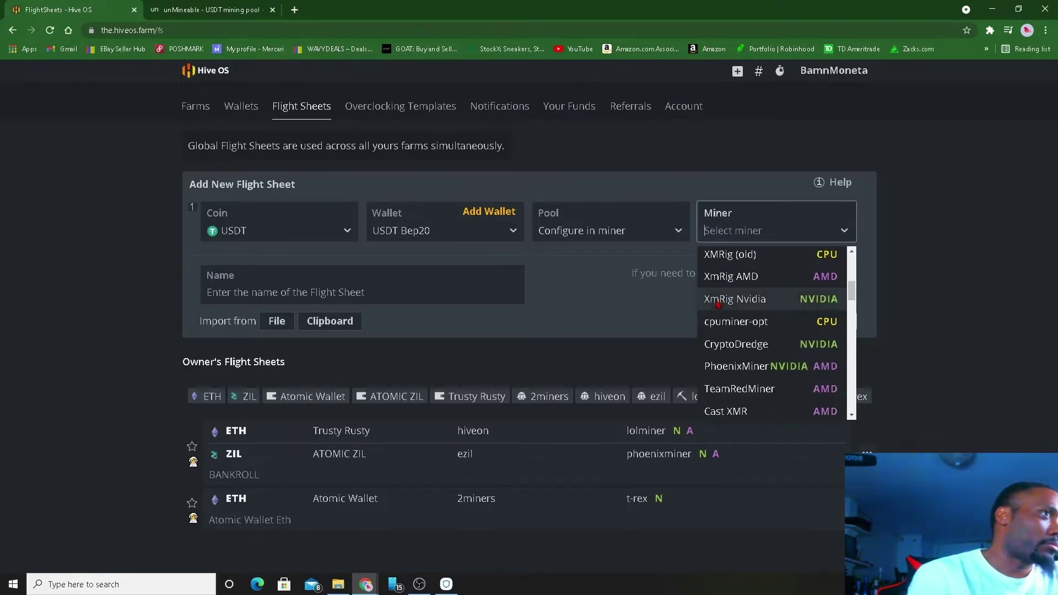
pyautogui.scroll(-1, 716, 308)
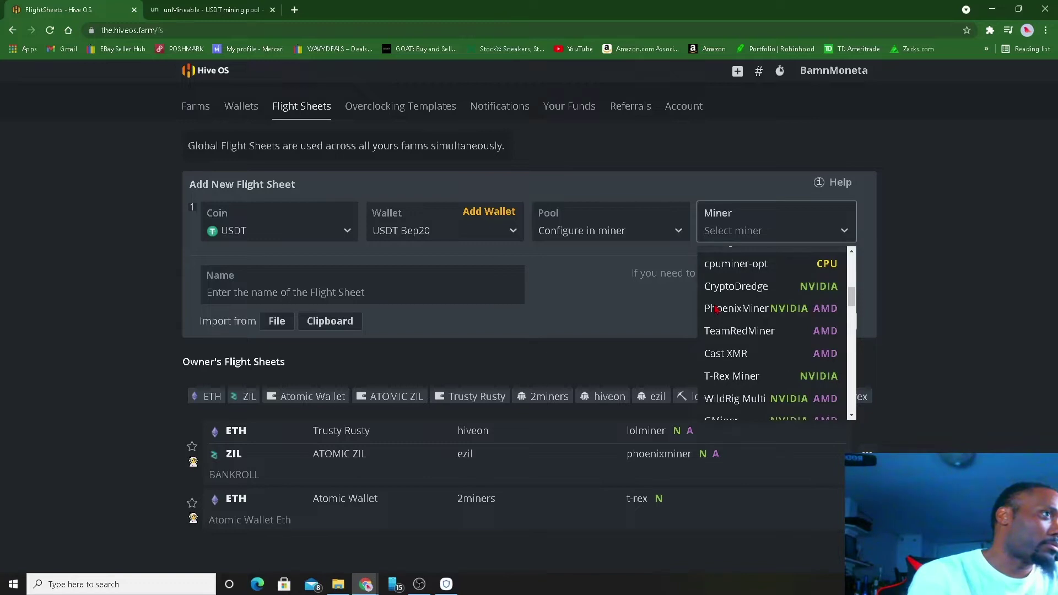
pyautogui.click(737, 375)
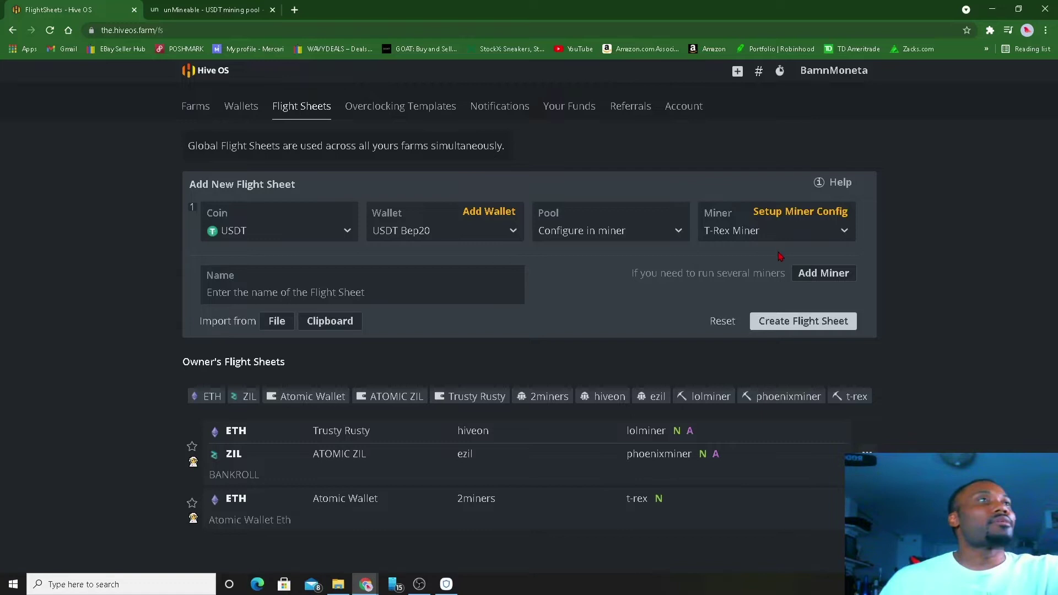
# In the T-Rex Miner config, set the hash algorithm to ethash.
pyautogui.click(792, 215)
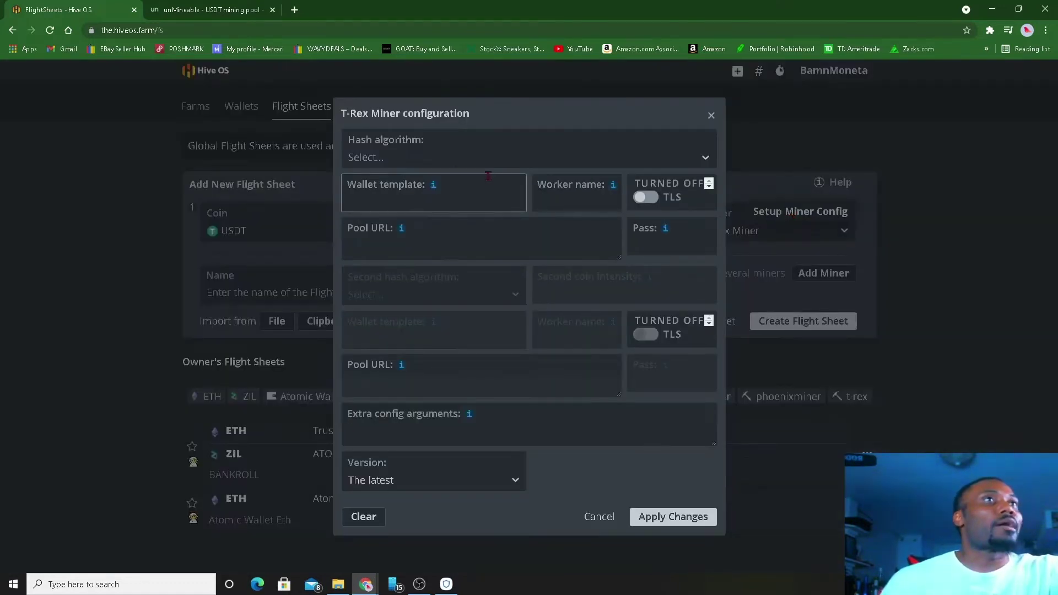
pyautogui.click(398, 158)
pyautogui.scroll(-4, 377, 197)
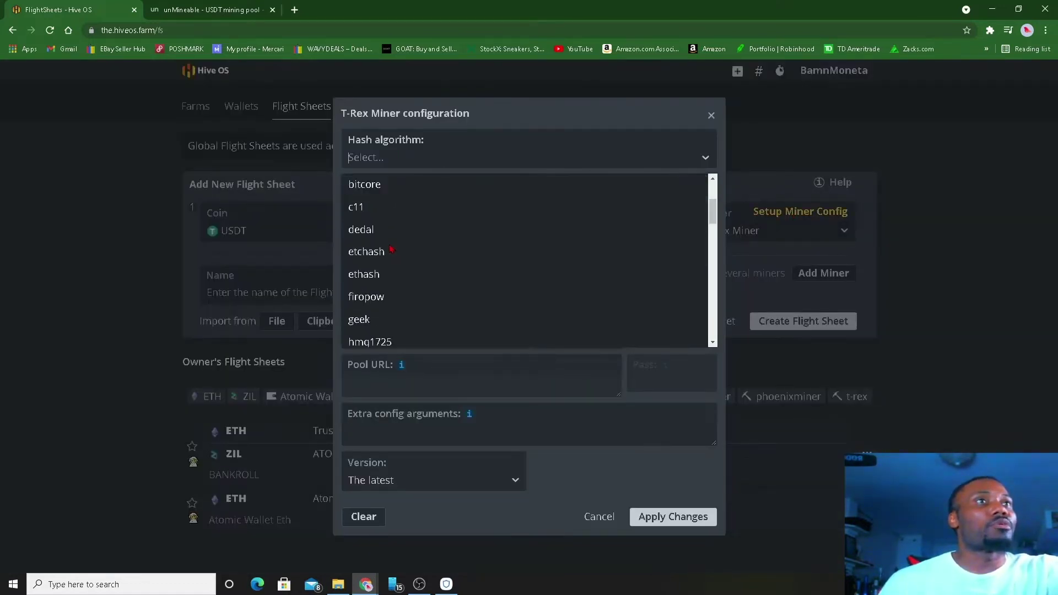
pyautogui.click(369, 220)
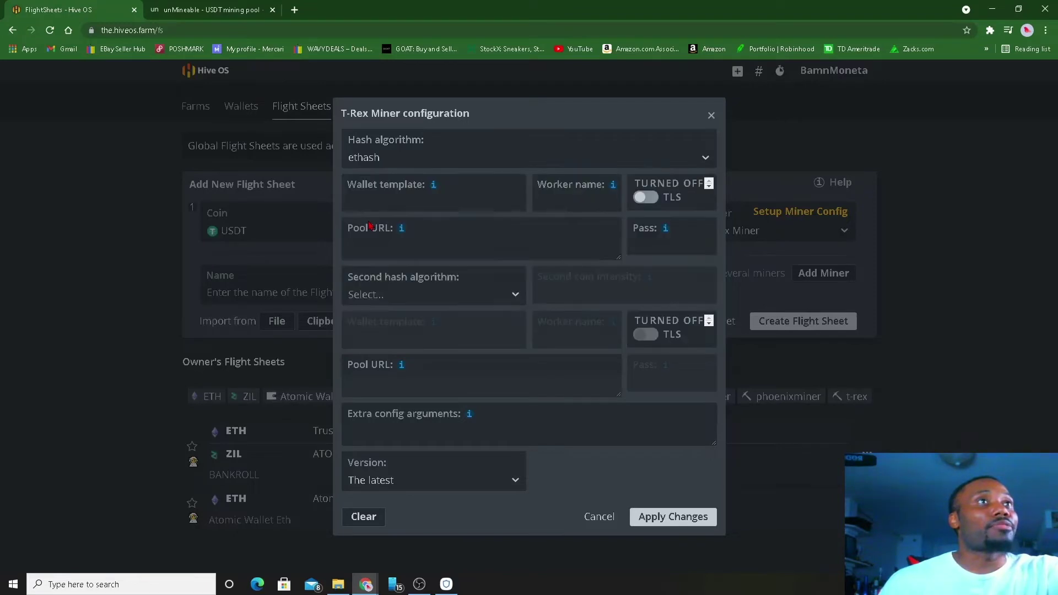
# Build the wallet template USDT:%WAL%.%WORKER_NAME% using the variable chips.
pyautogui.click(438, 199)
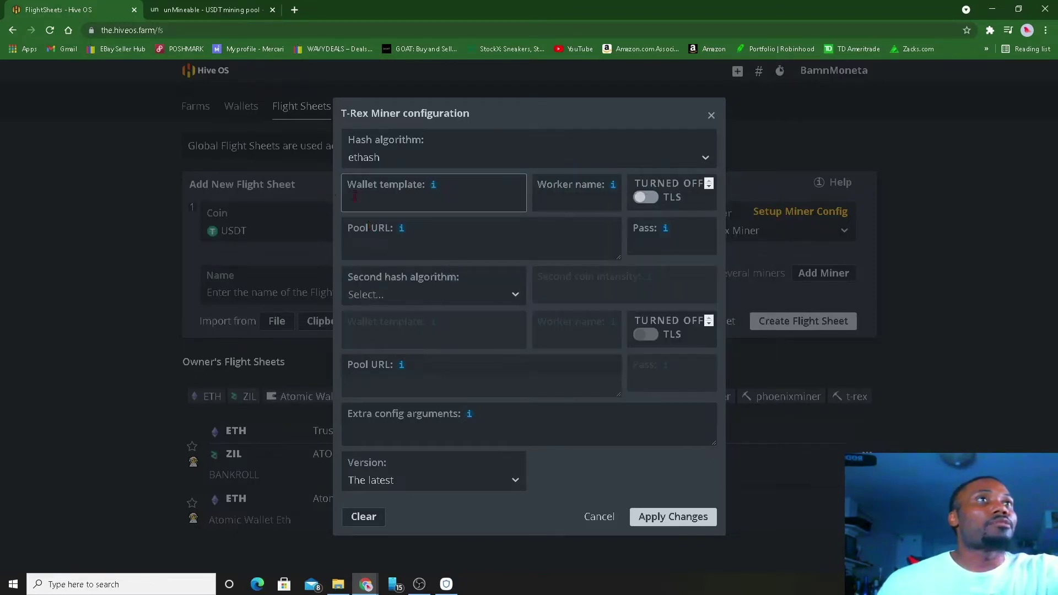
pyautogui.write('us')
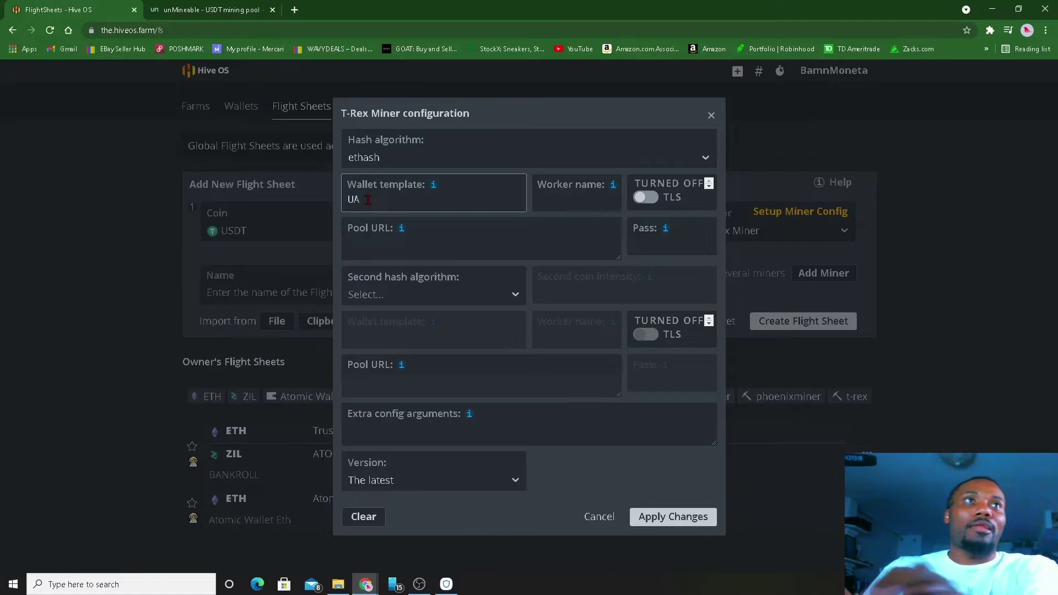
pyautogui.press('BackSpace')
pyautogui.write('SDT:')
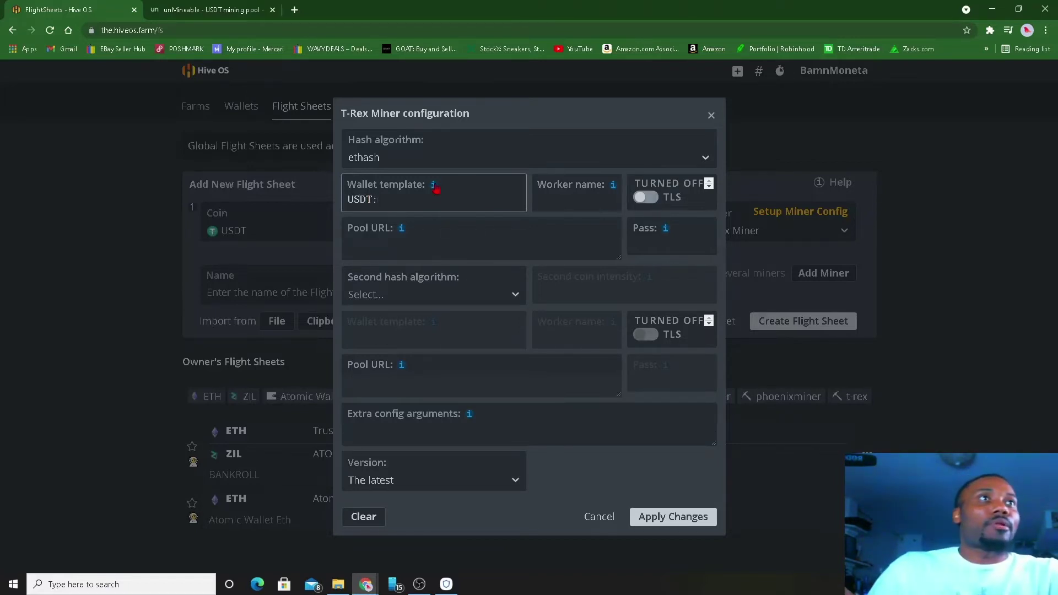
pyautogui.moveTo(435, 189)
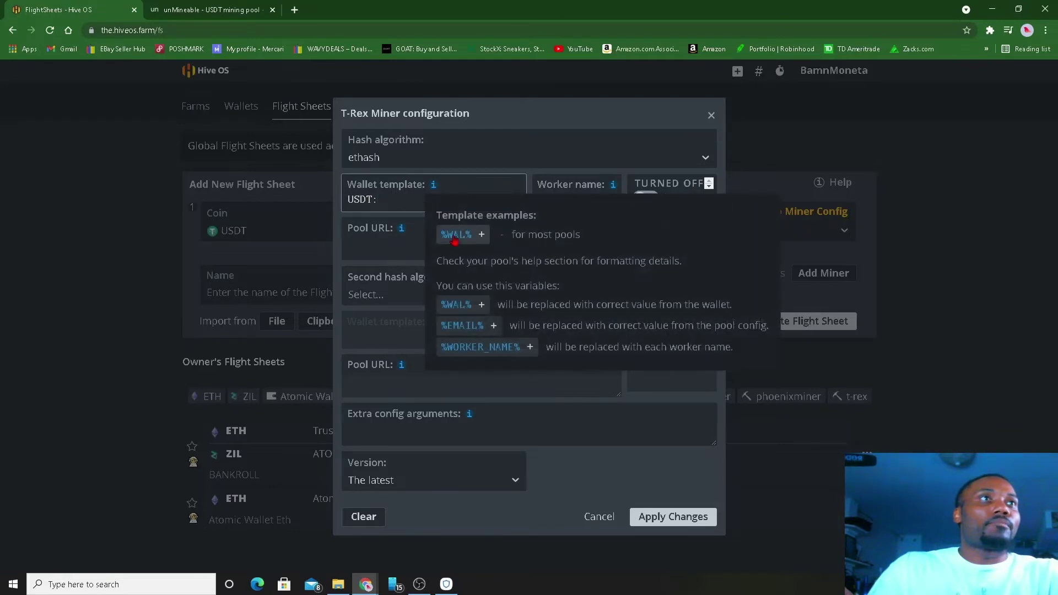
pyautogui.click(454, 239)
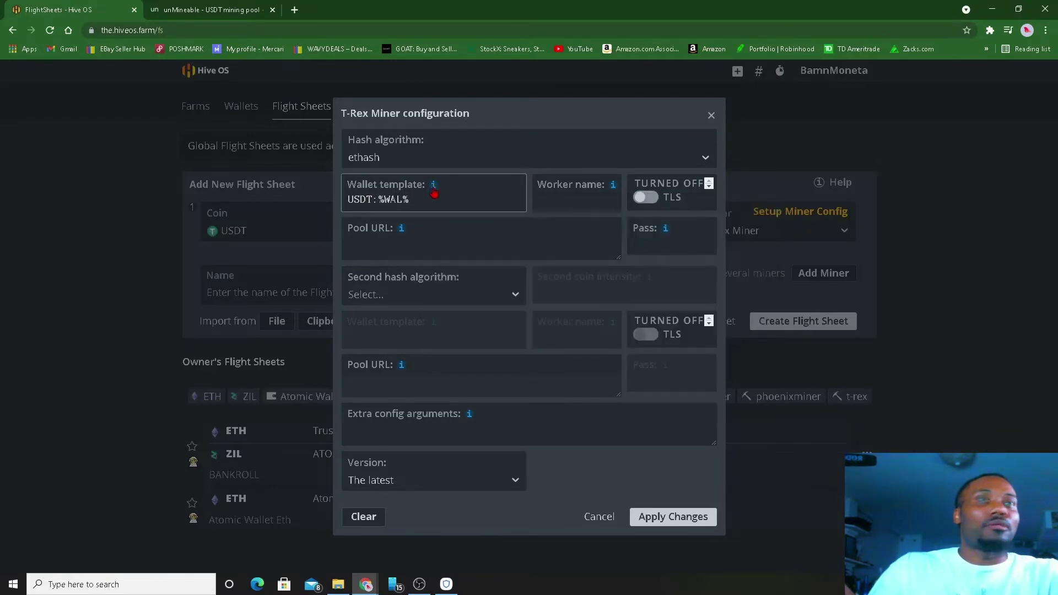
pyautogui.moveTo(433, 190)
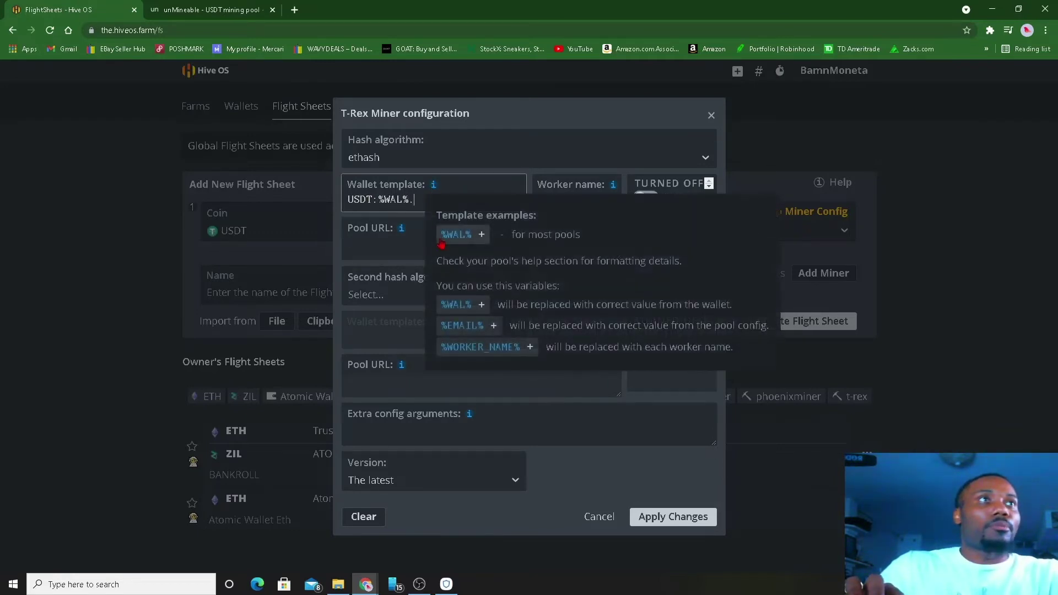
pyautogui.click(473, 351)
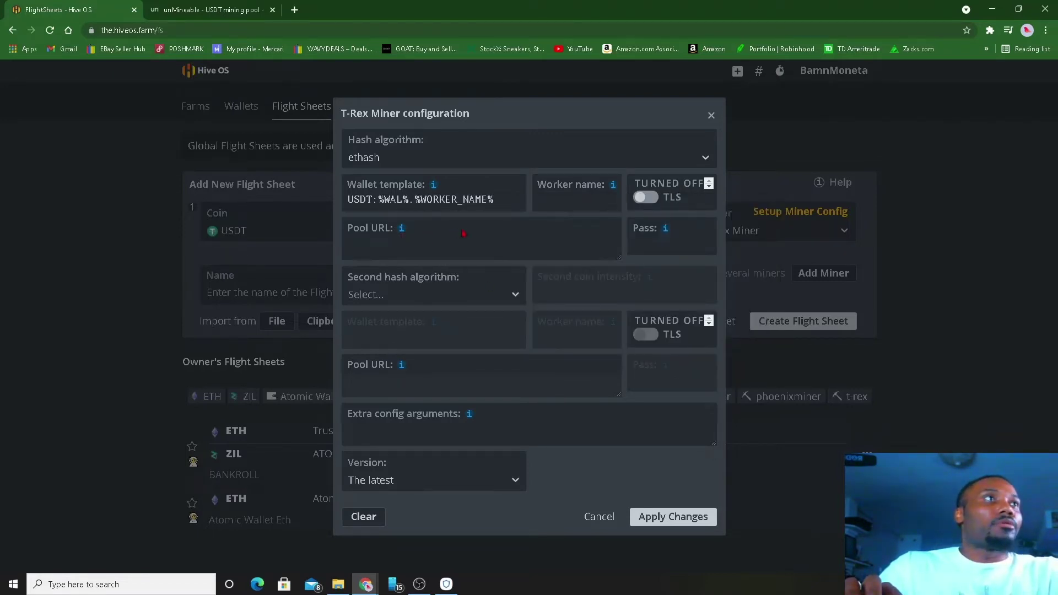
# Enter x as the pool pass value.
pyautogui.click(651, 249)
pyautogui.write('x')
pyautogui.click(523, 244)
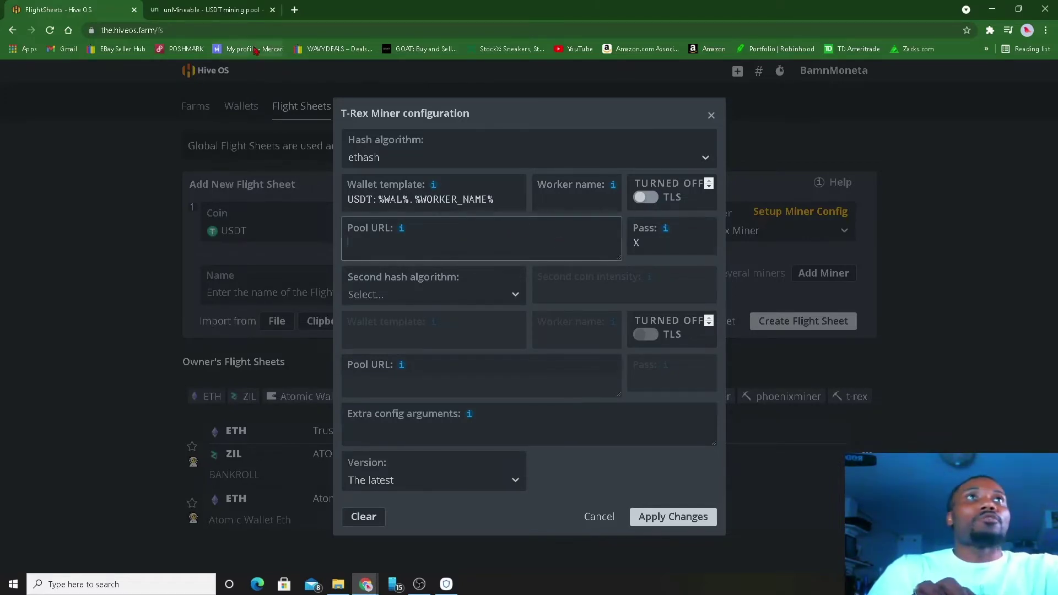
# On unMineable's USDT page, show the manual servers and copy ethash-us.unmineable.com:3333.
pyautogui.click(234, 12)
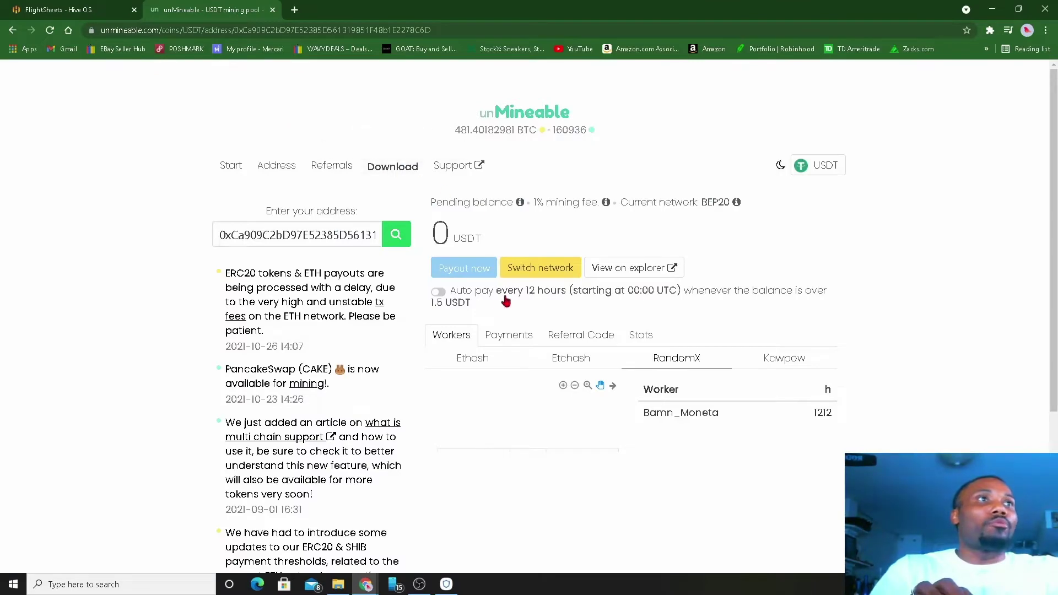
pyautogui.click(243, 167)
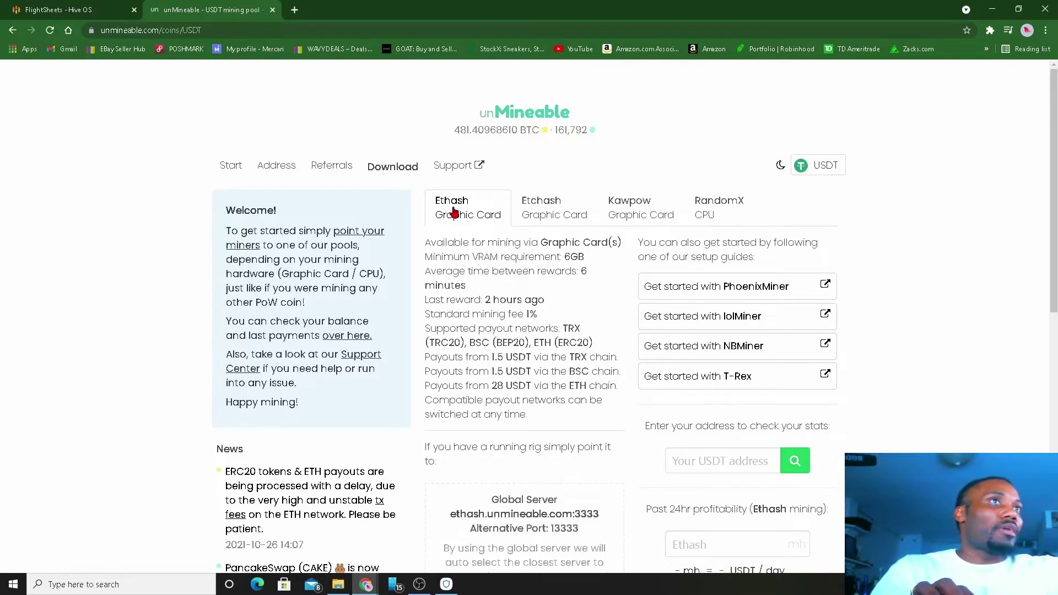
pyautogui.scroll(-3, 468, 253)
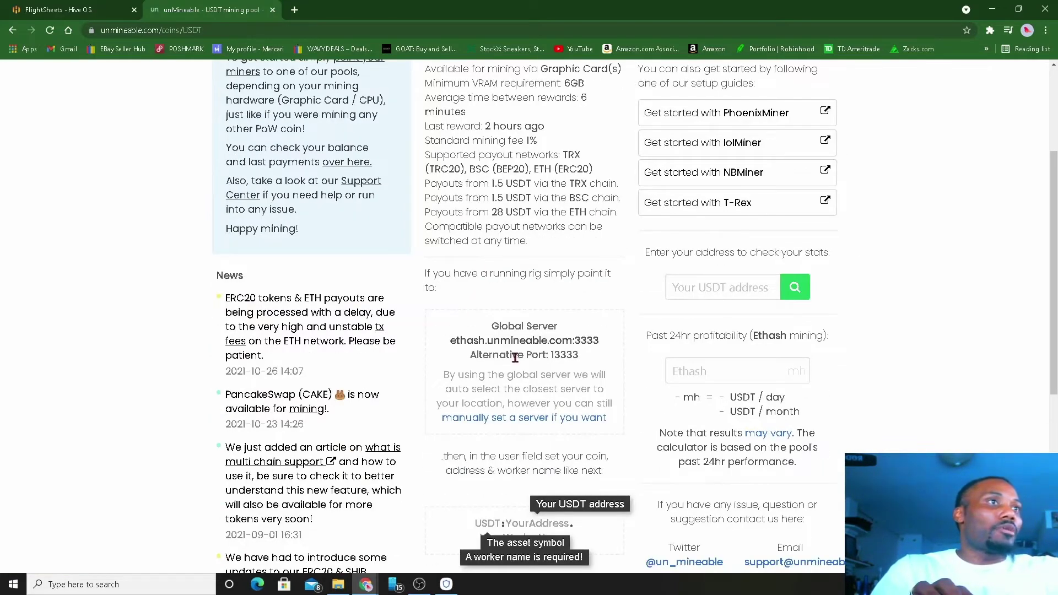
pyautogui.click(511, 419)
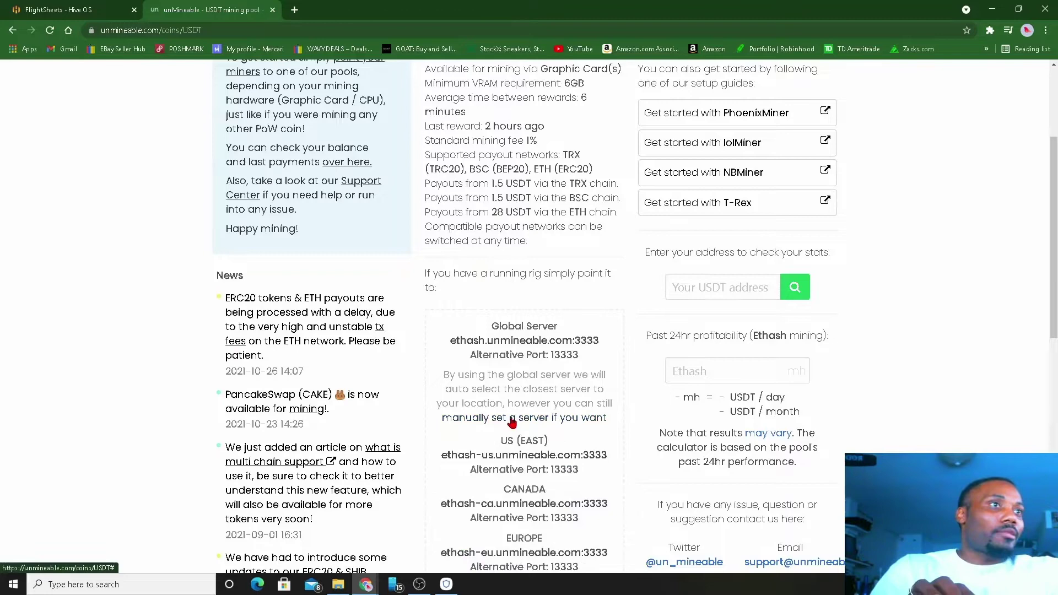
pyautogui.scroll(-1, 510, 424)
pyautogui.click(474, 400)
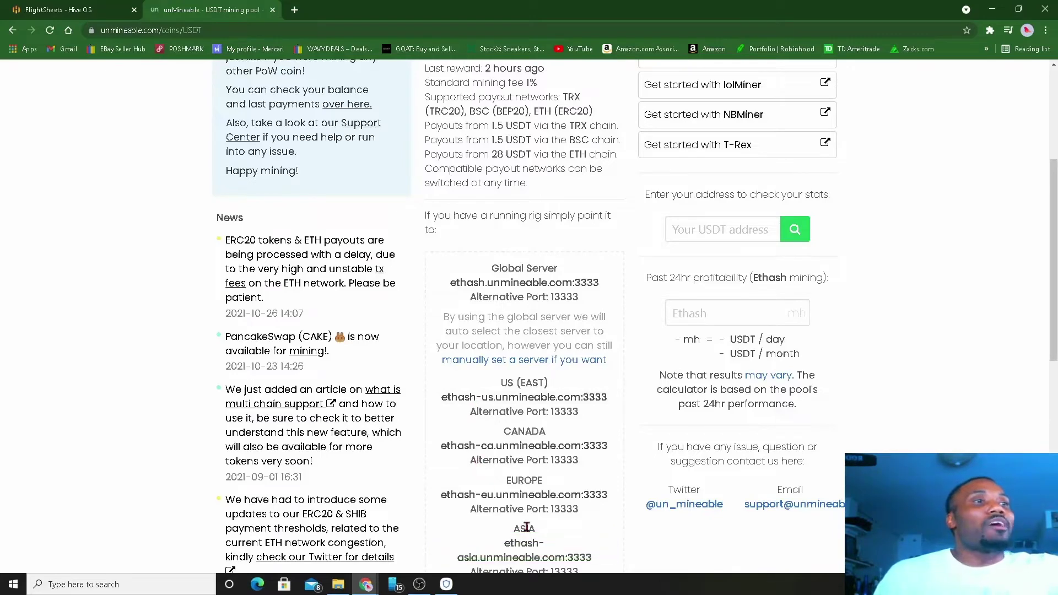
# Paste ethash-us.unmineable.com:3333 as the pool URL and apply the T-Rex Miner config.
pyautogui.hotkey('ctrl', 'shift', 'Tab')
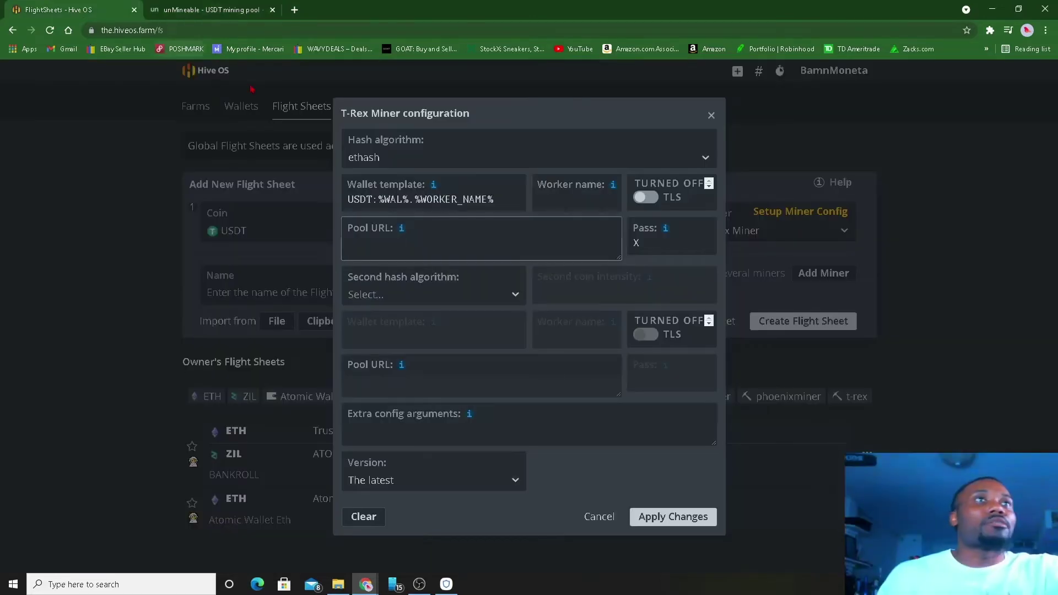
pyautogui.rightClick(351, 244)
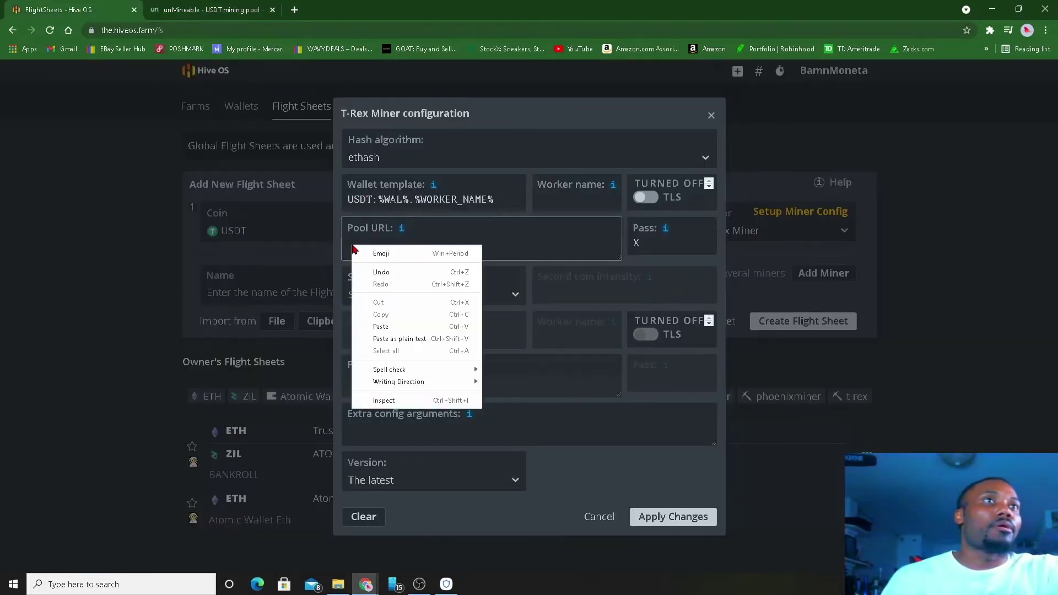
pyautogui.click(379, 322)
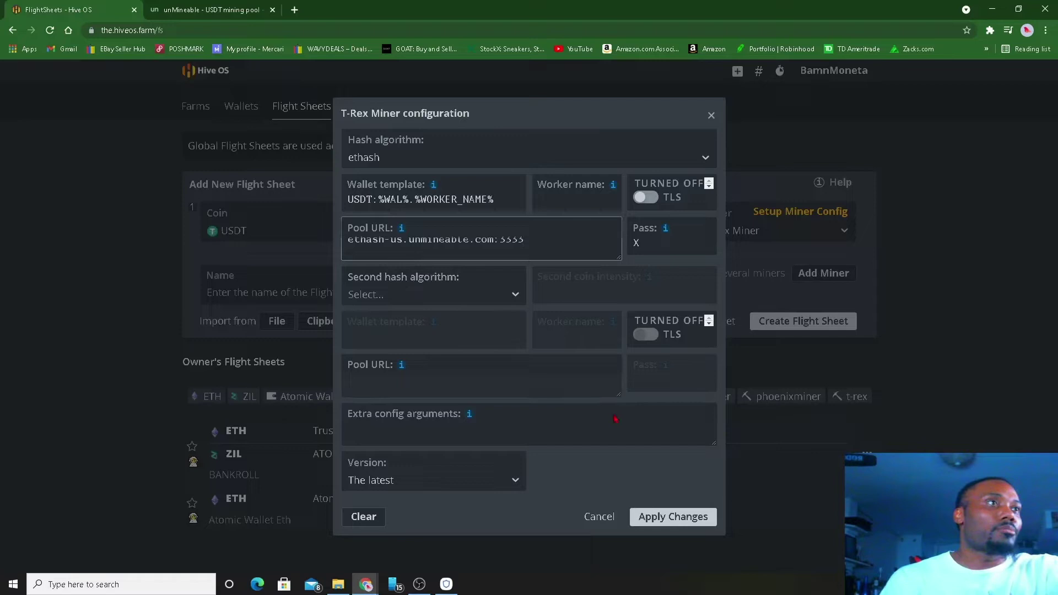
pyautogui.click(664, 516)
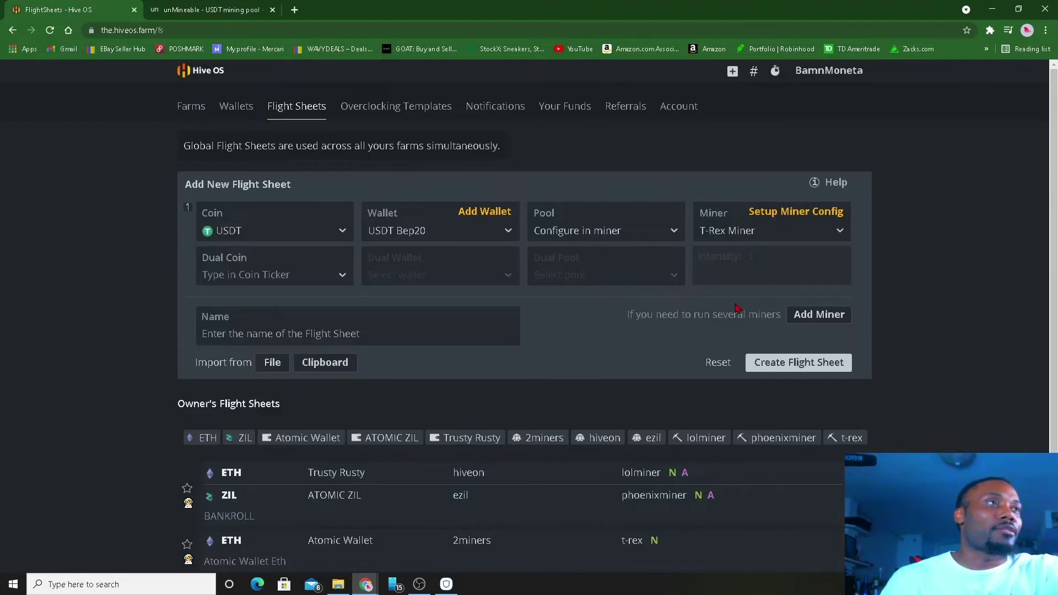
pyautogui.click(463, 330)
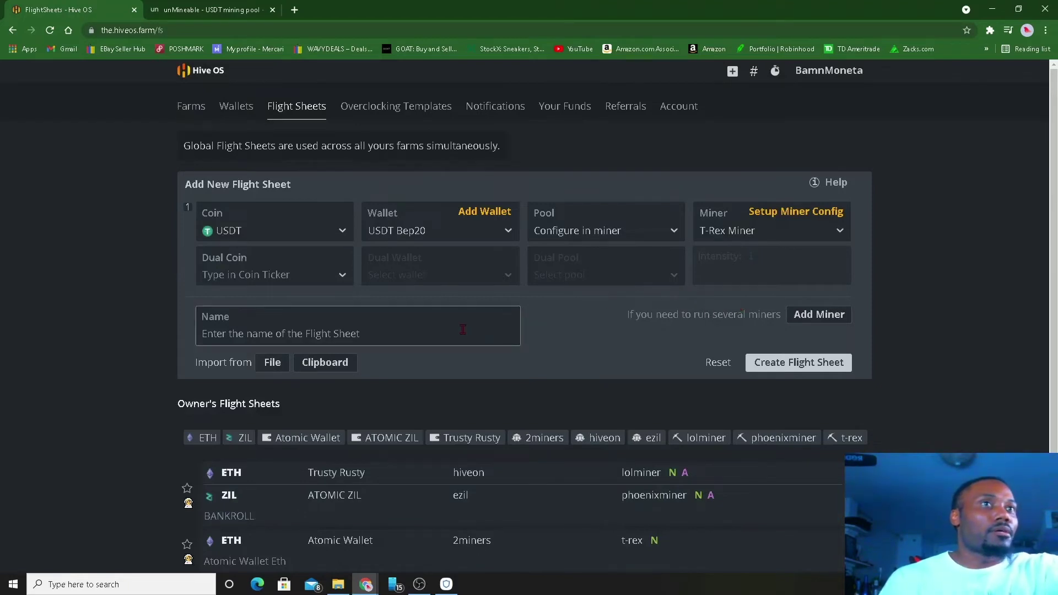
# Add a second miner row with coin USDT, wallet USDT Bep20, pool Configure in miner.
pyautogui.click(808, 318)
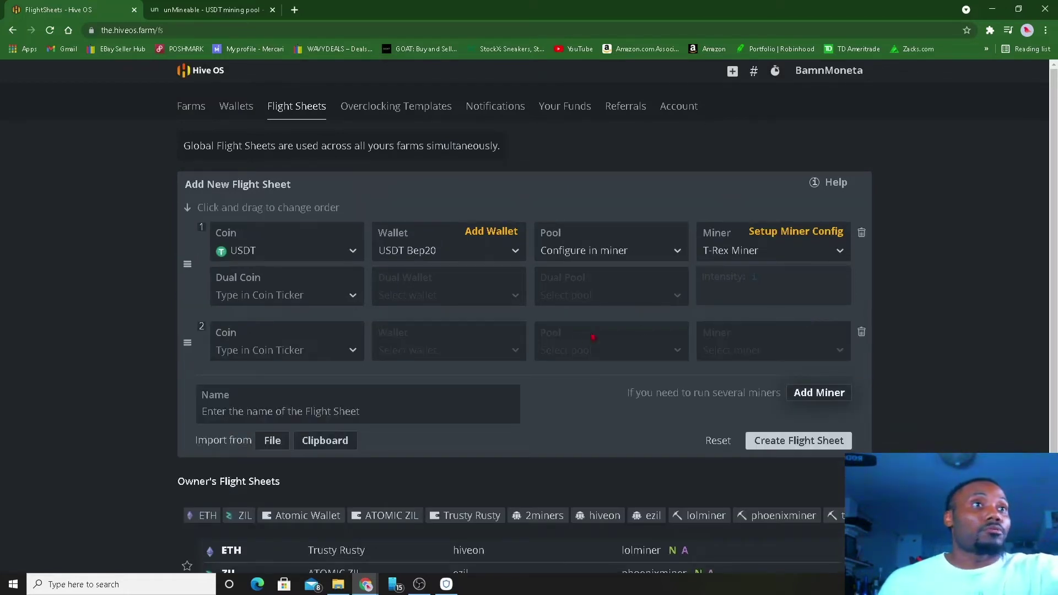
pyautogui.click(358, 343)
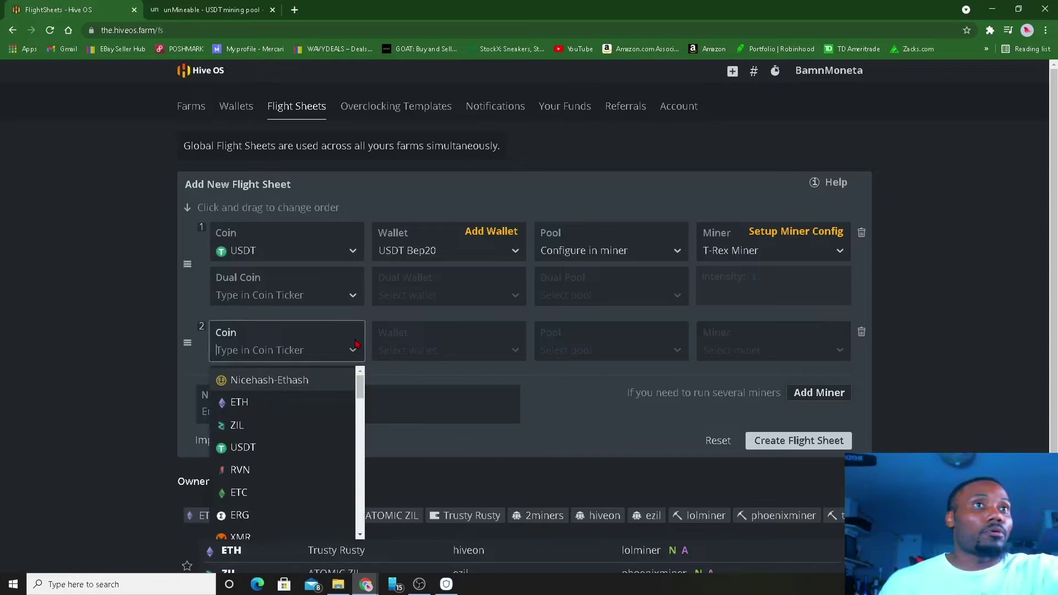
pyautogui.click(248, 448)
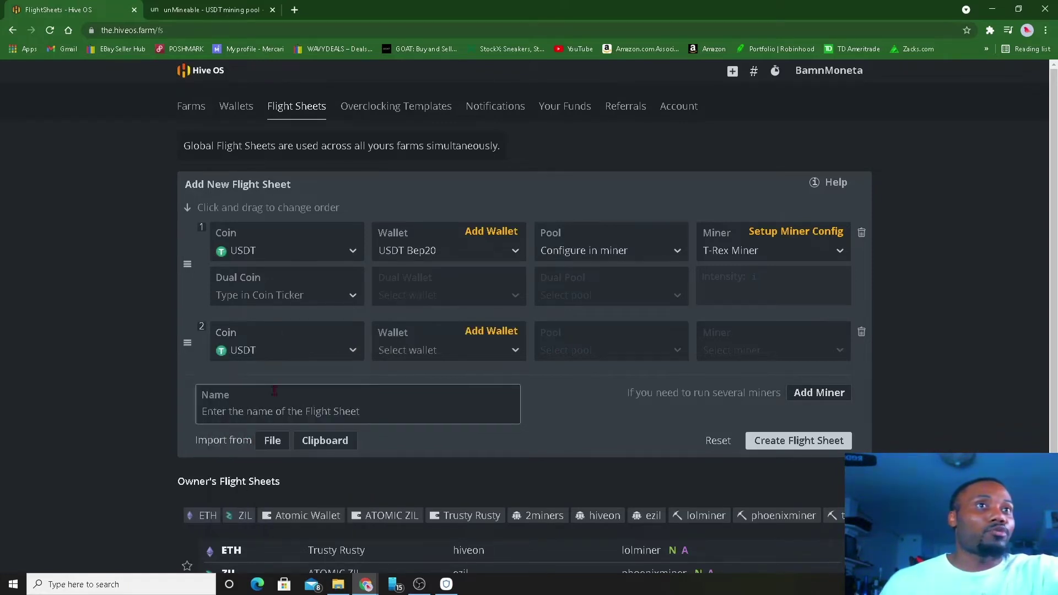
pyautogui.click(514, 353)
pyautogui.click(460, 380)
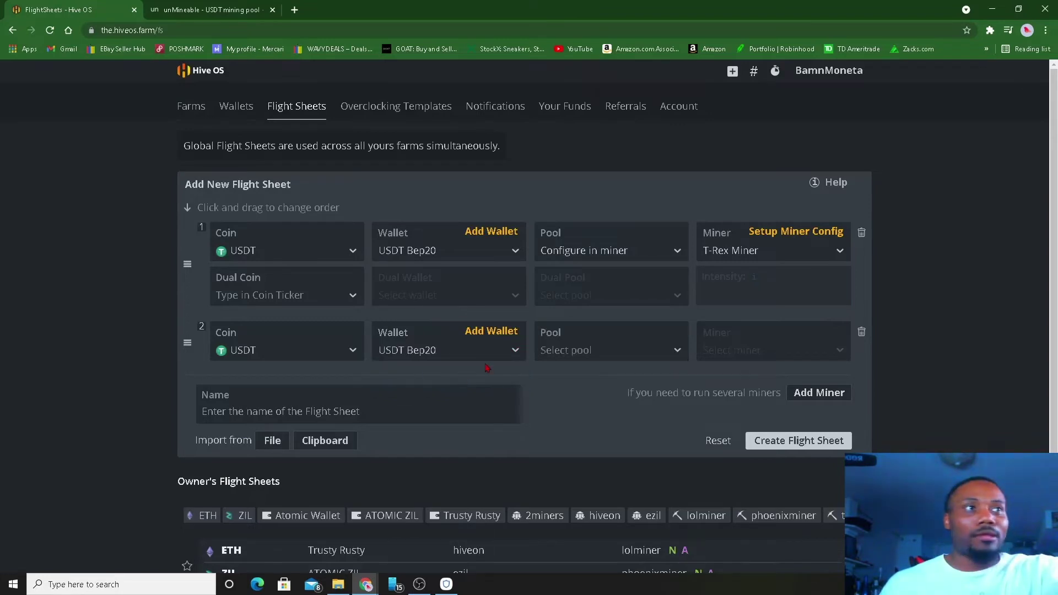
pyautogui.click(677, 351)
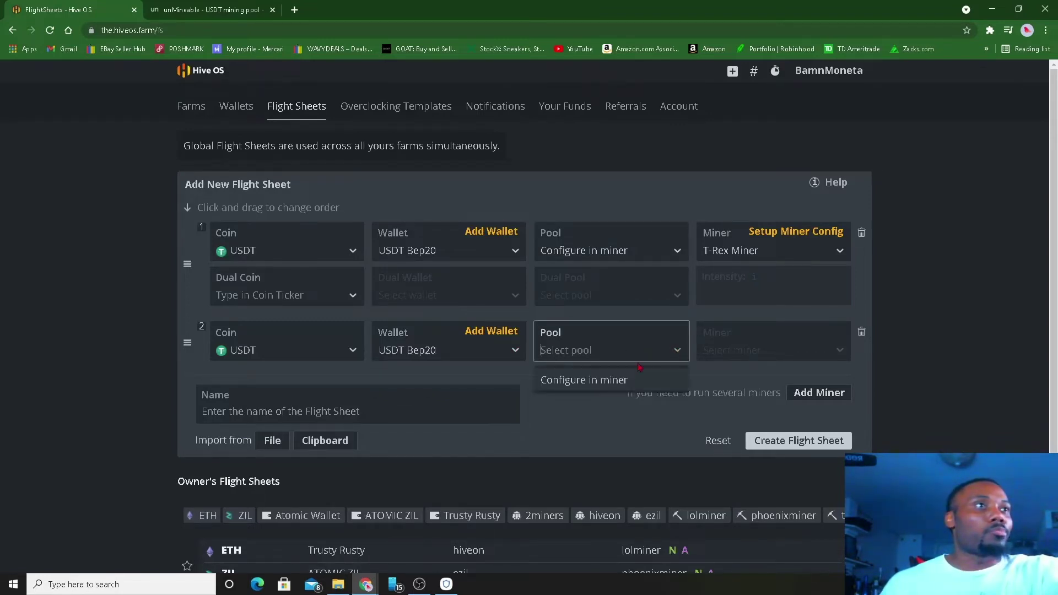
pyautogui.click(624, 381)
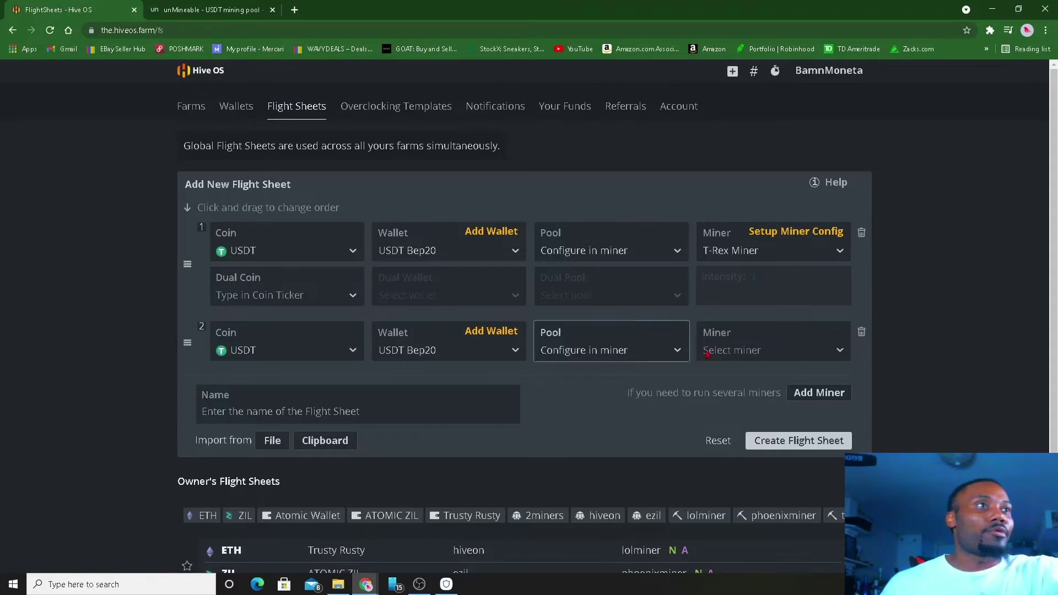
# Choose XMRig (new) as the second row's miner.
pyautogui.click(839, 353)
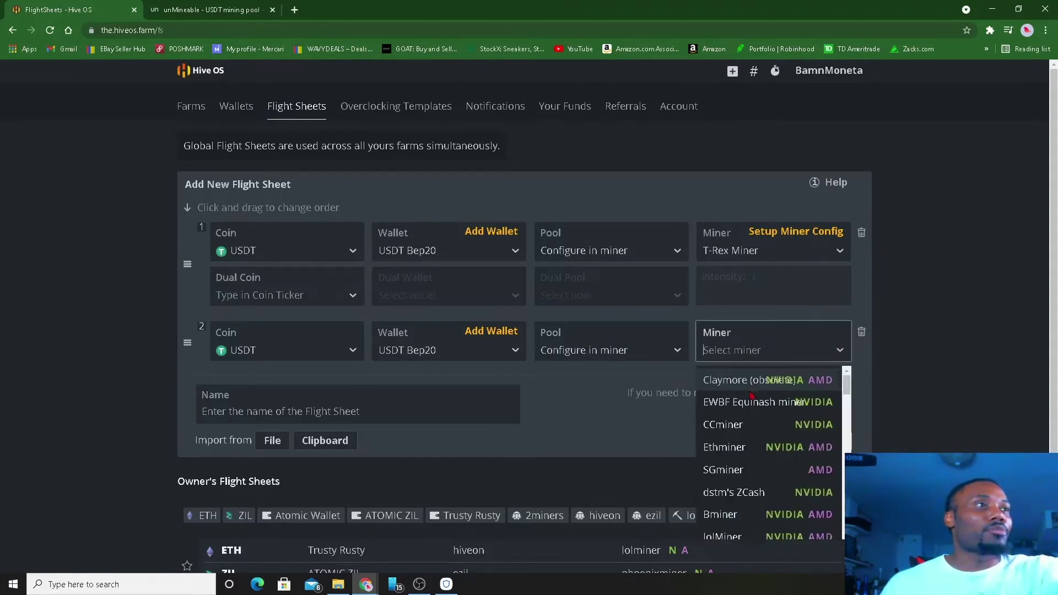
pyautogui.scroll(-3, 749, 399)
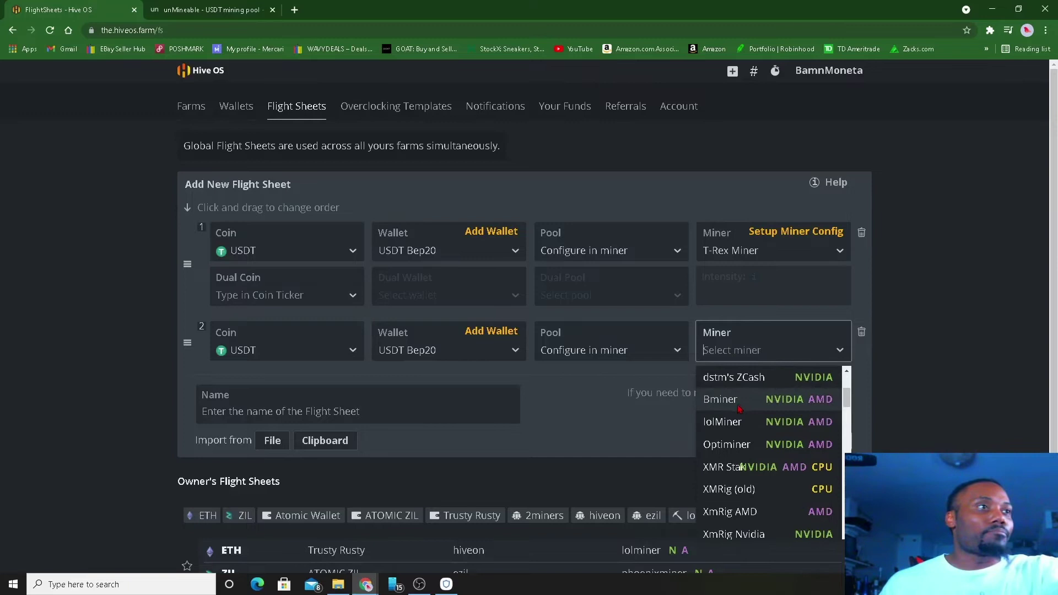
pyautogui.scroll(-3, 740, 408)
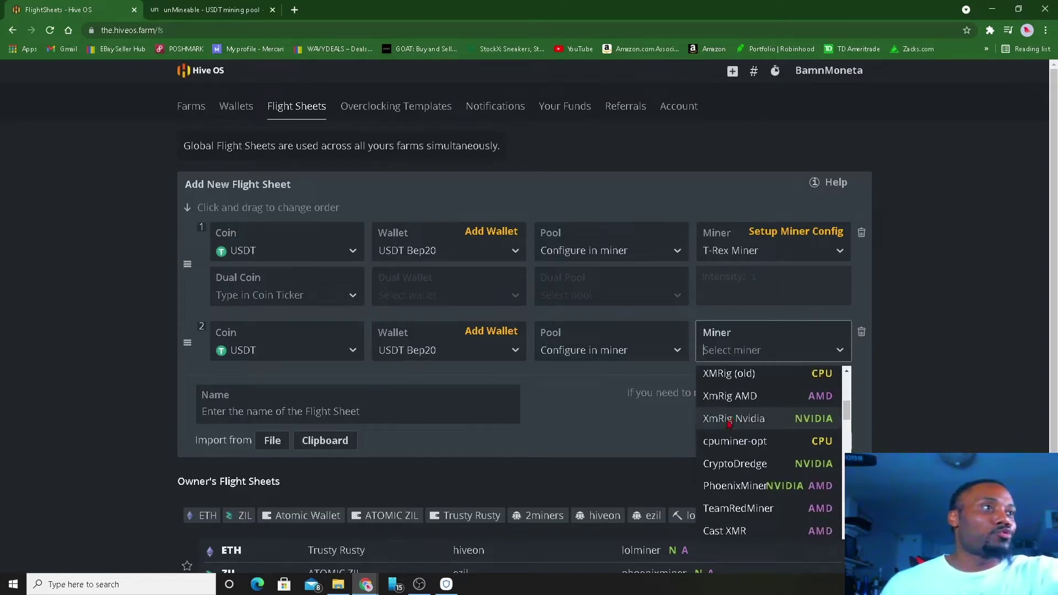
pyautogui.scroll(-3, 717, 417)
pyautogui.scroll(-10, 717, 417)
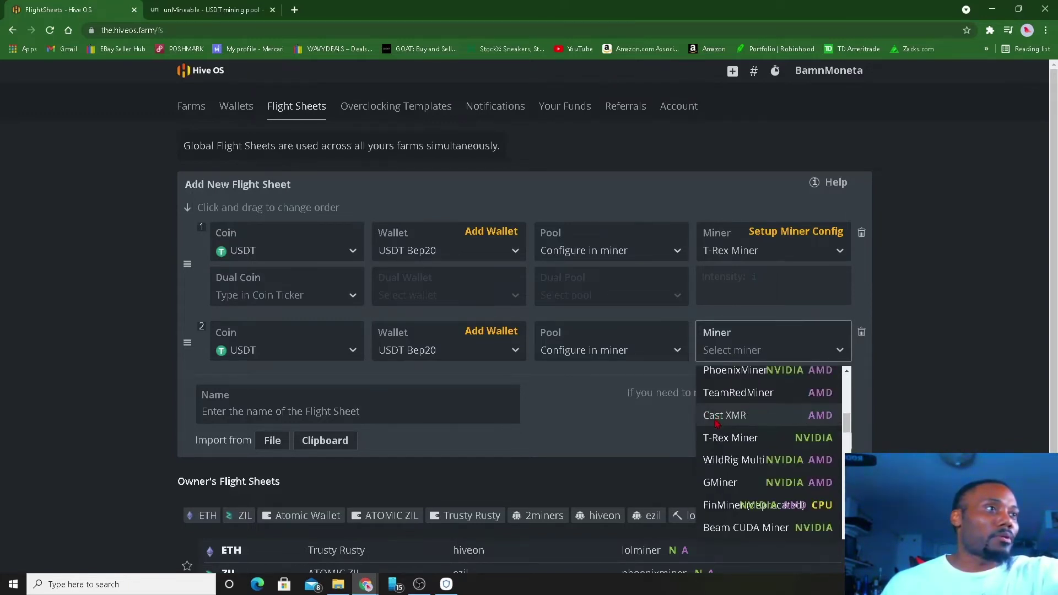
pyautogui.scroll(-10, 718, 423)
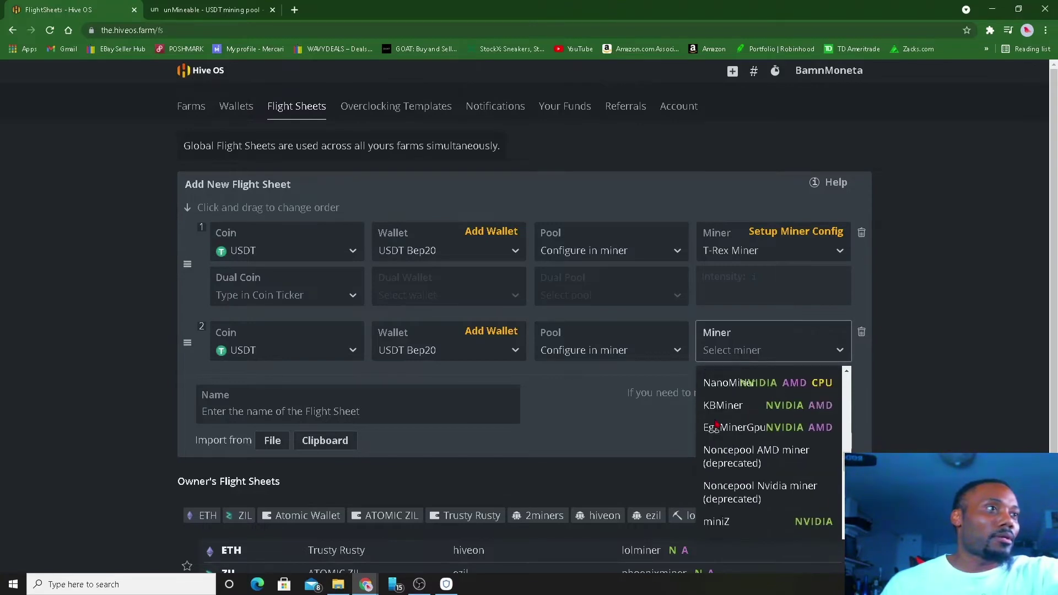
pyautogui.scroll(-1, 718, 425)
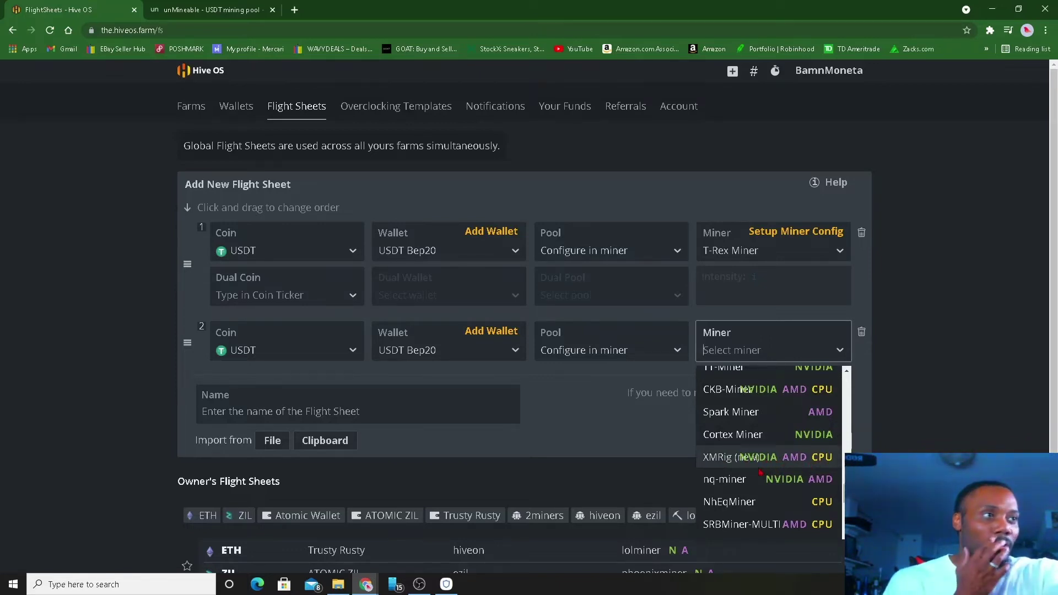
pyautogui.click(729, 461)
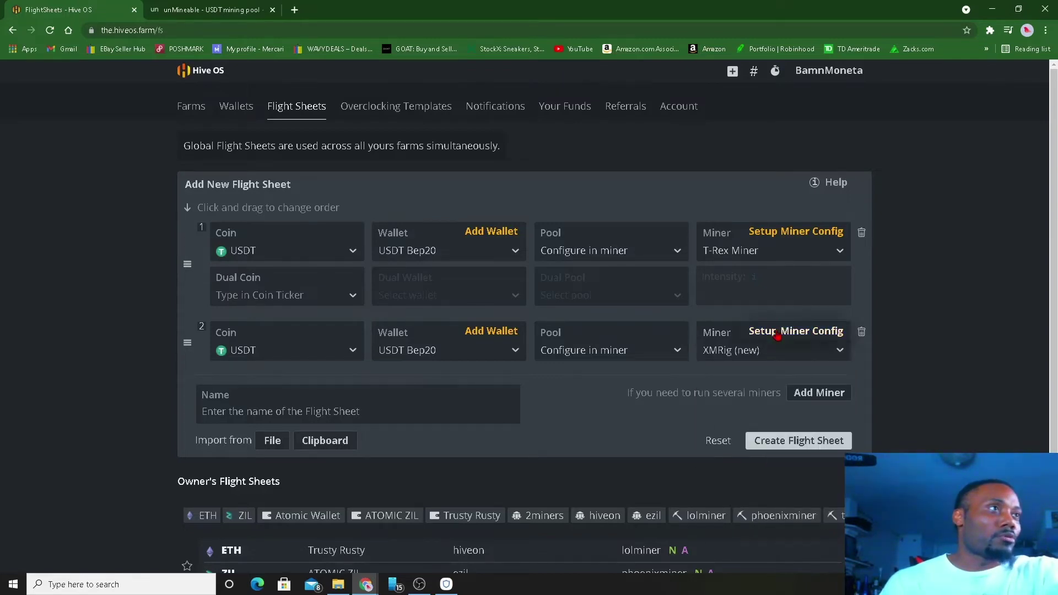
# In the XMRig (new) config, set the hash algorithm to RandomX (XMR).
pyautogui.click(778, 333)
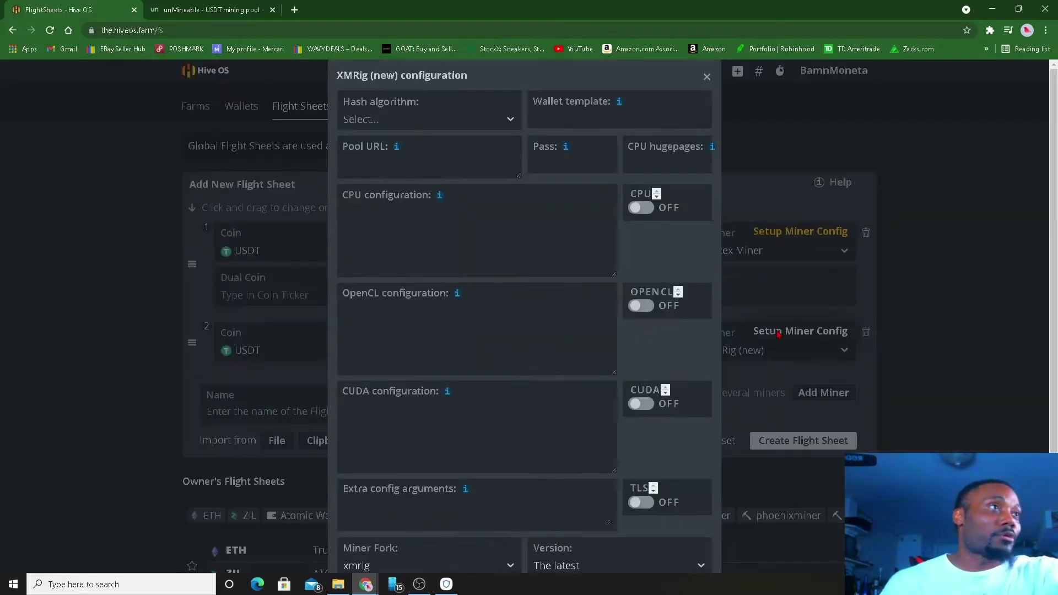
pyautogui.click(504, 114)
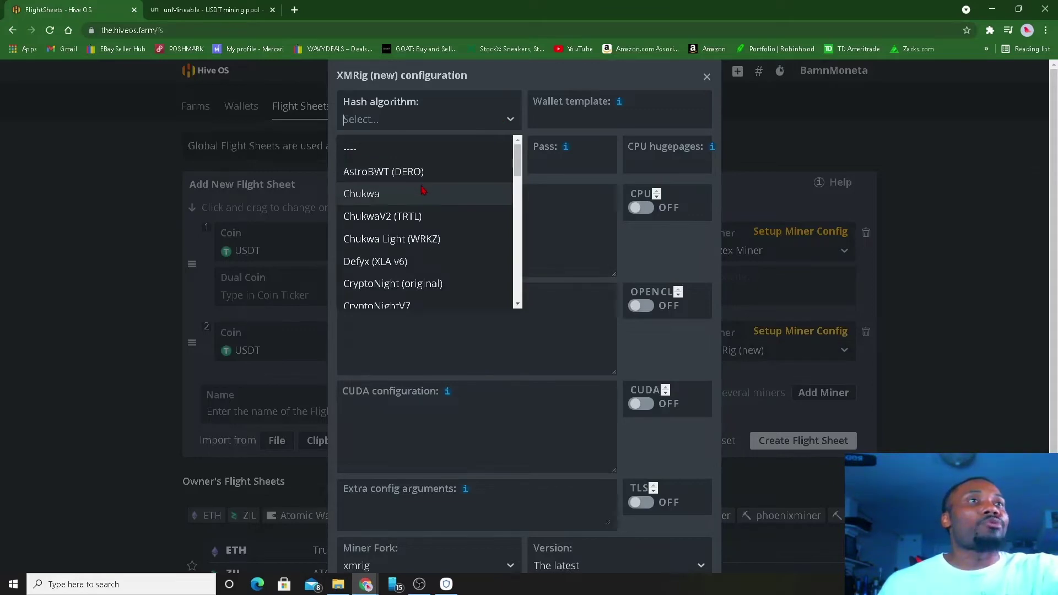
pyautogui.scroll(-5, 422, 193)
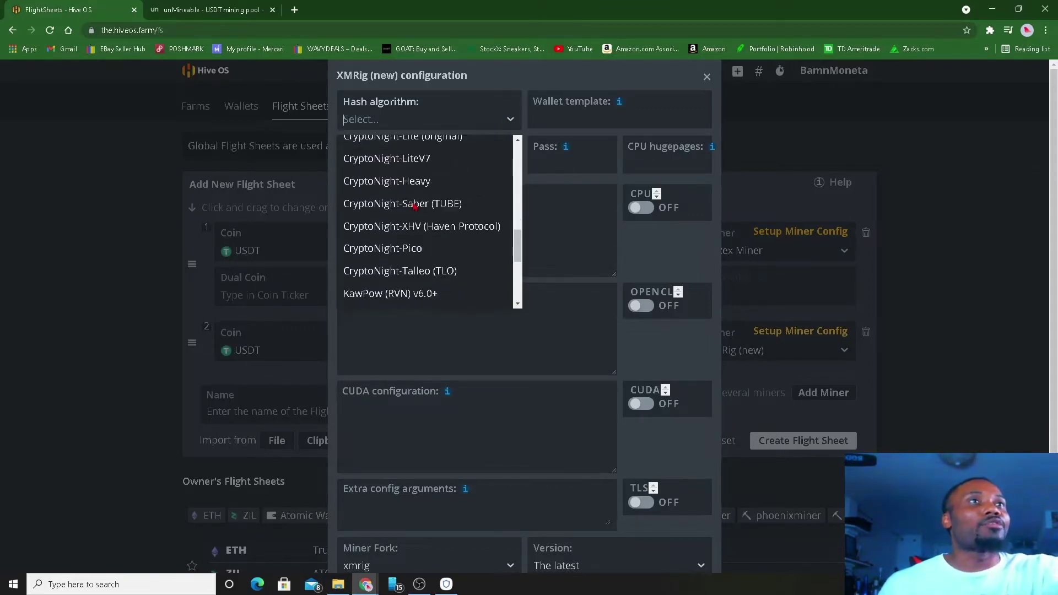
pyautogui.scroll(-5, 415, 207)
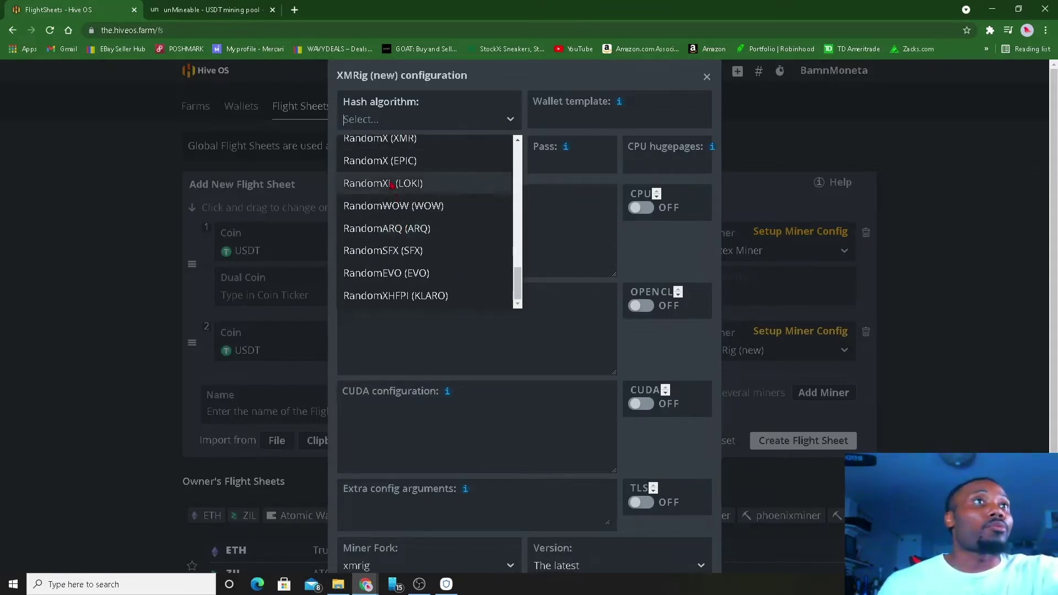
pyautogui.click(394, 140)
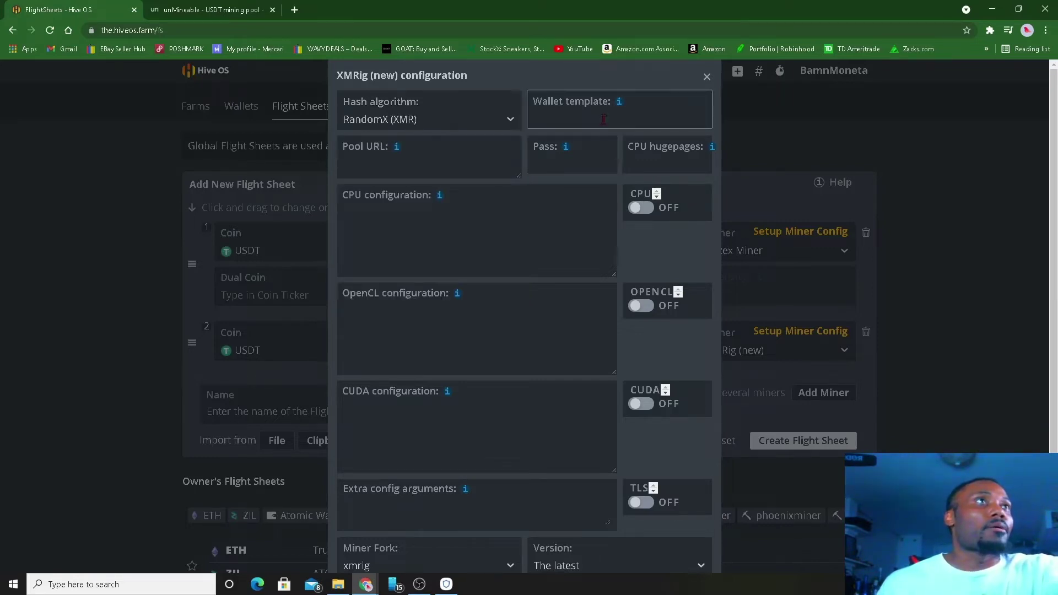
# Fill the wallet template with USDT:%WAL%.%WORKER_NAME%.
pyautogui.click(570, 114)
pyautogui.write('USDT:')
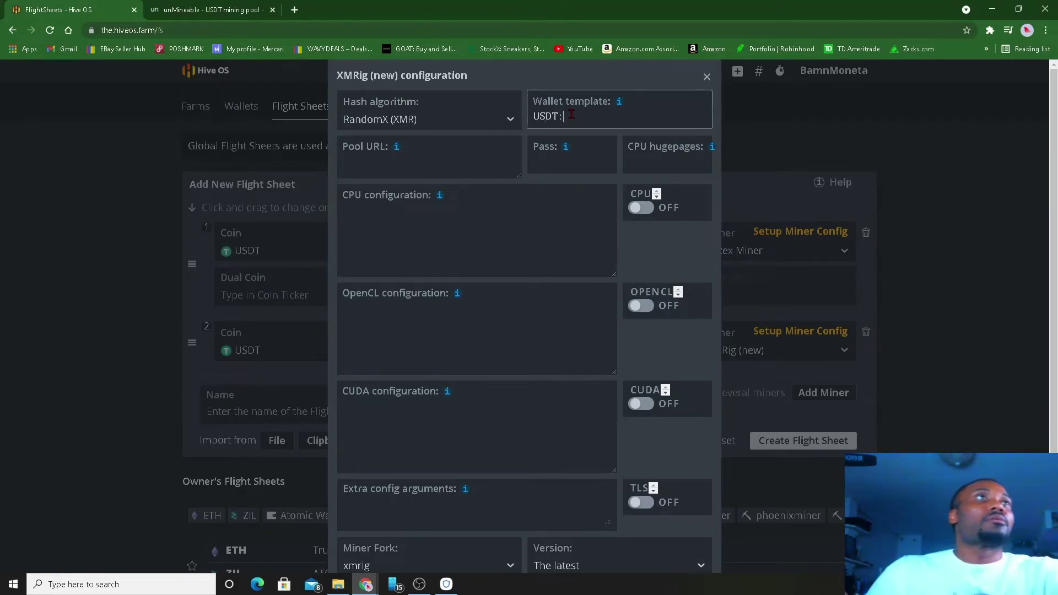
pyautogui.moveTo(618, 104)
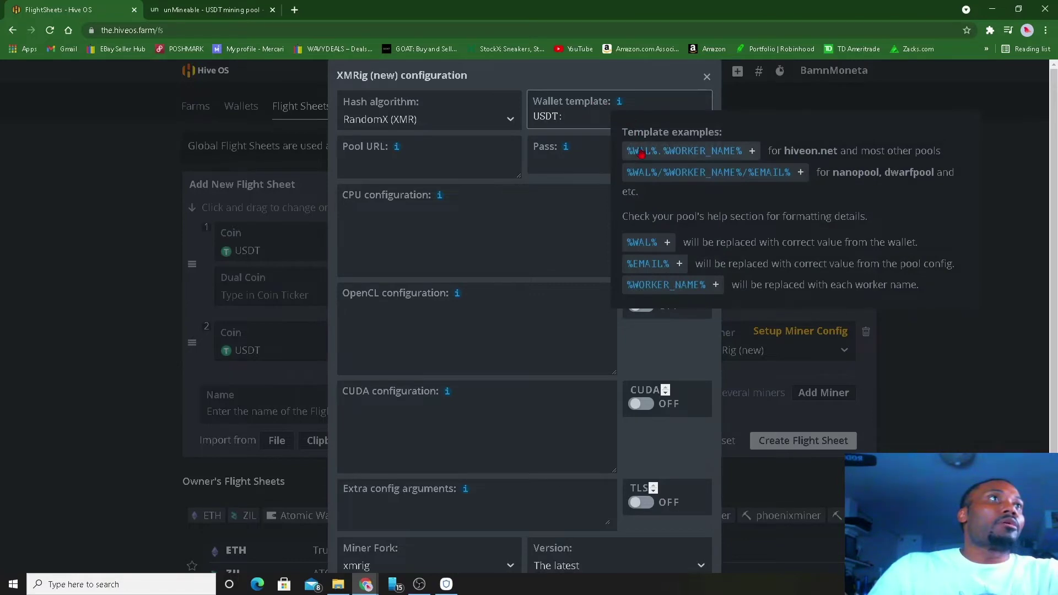
pyautogui.click(642, 154)
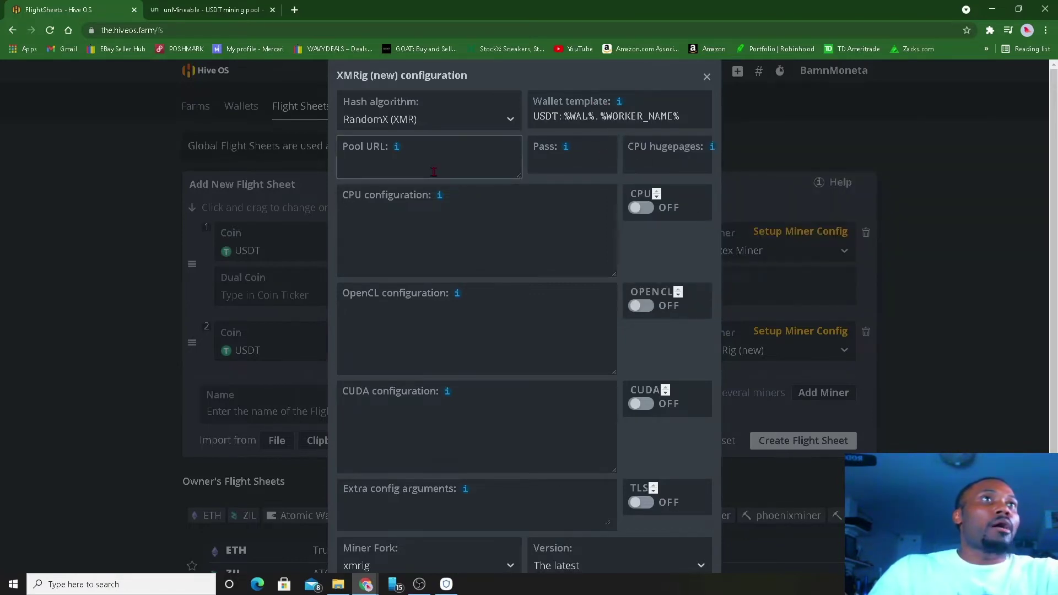
pyautogui.click(397, 151)
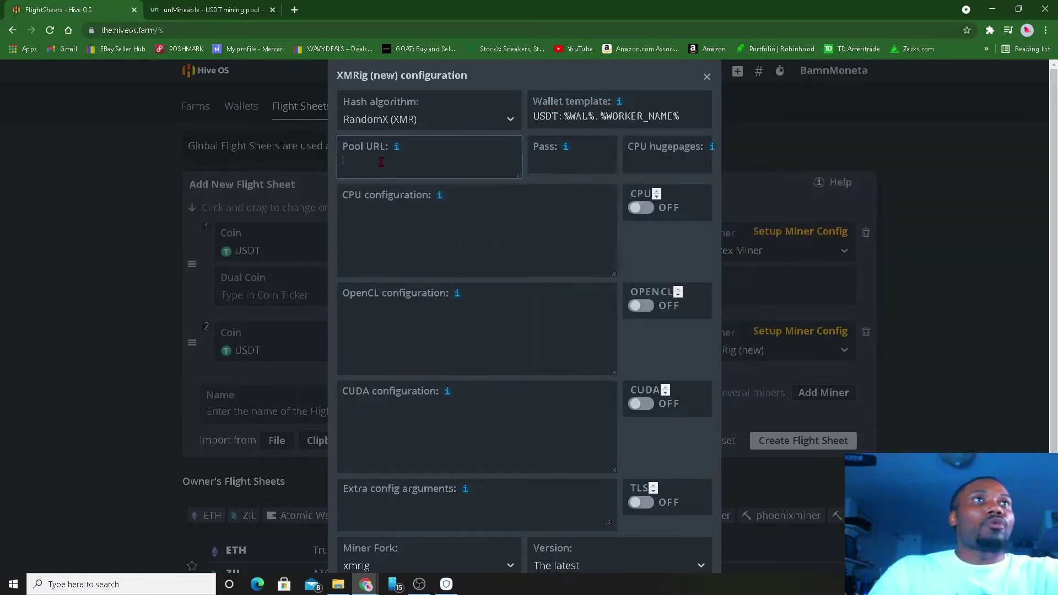
# Under unMineable's RandomX CPU tab, copy the US East server rx-us.unmineable.com:3333.
pyautogui.click(206, 9)
pyautogui.scroll(4, 650, 124)
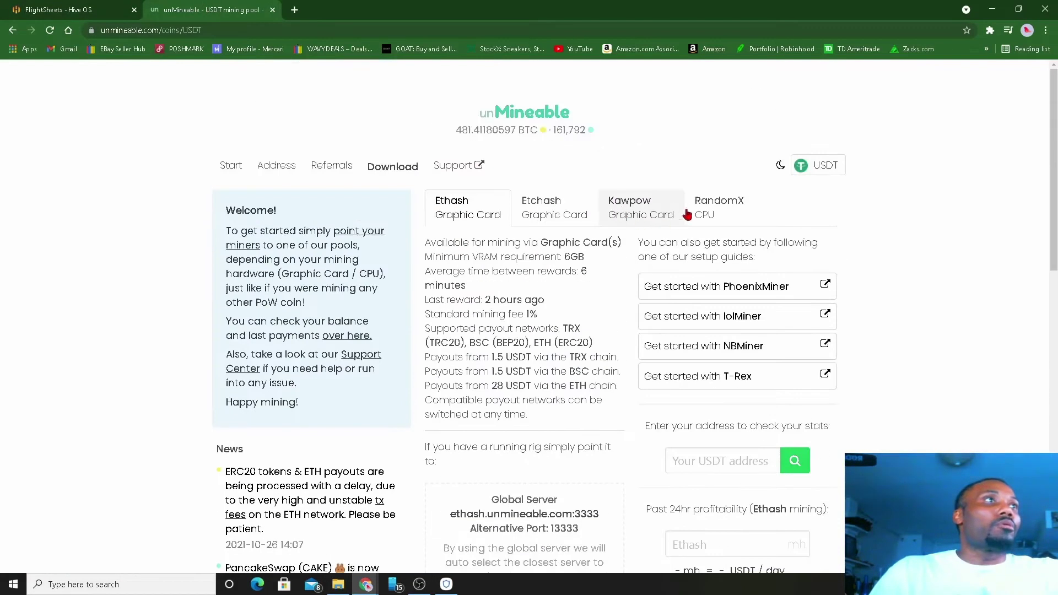
pyautogui.click(723, 208)
pyautogui.scroll(-4, 528, 373)
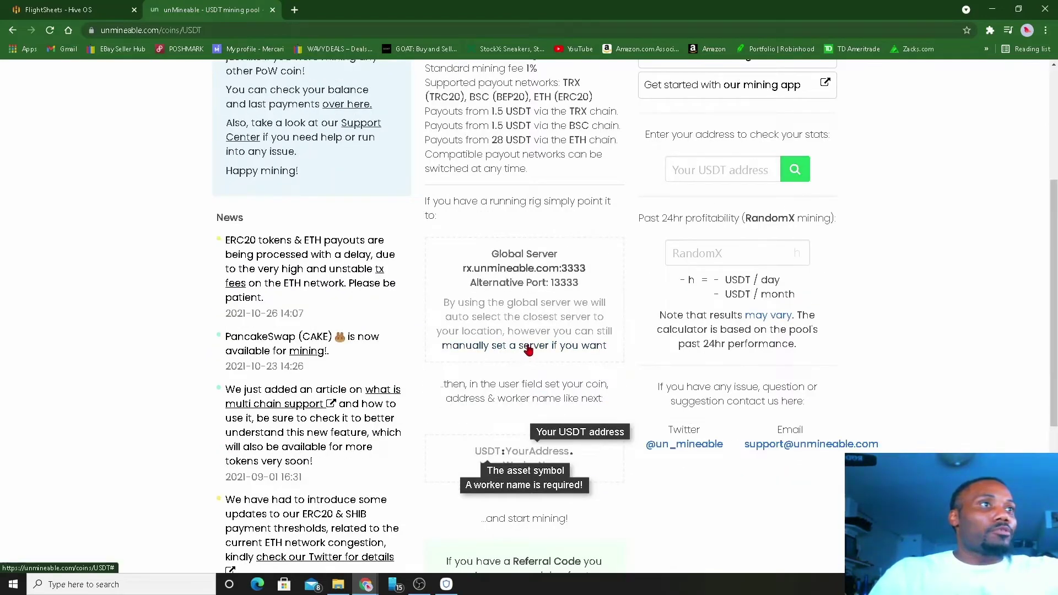
pyautogui.click(528, 346)
pyautogui.click(502, 385)
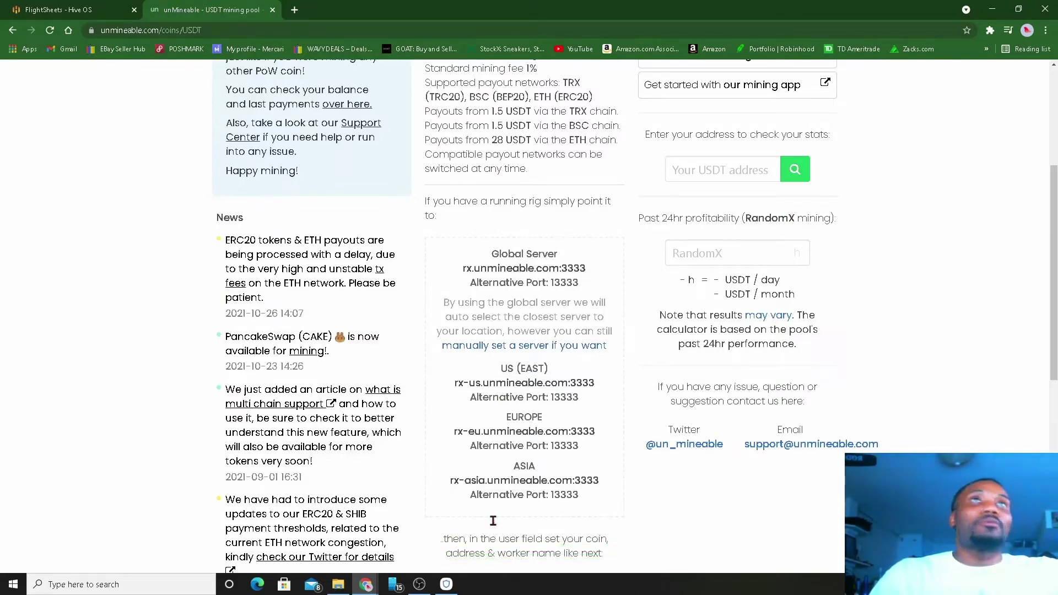
# Set the XMRig pool URL to rx-us.unmineable.com:3333 and the pool password to x.
pyautogui.click(77, 18)
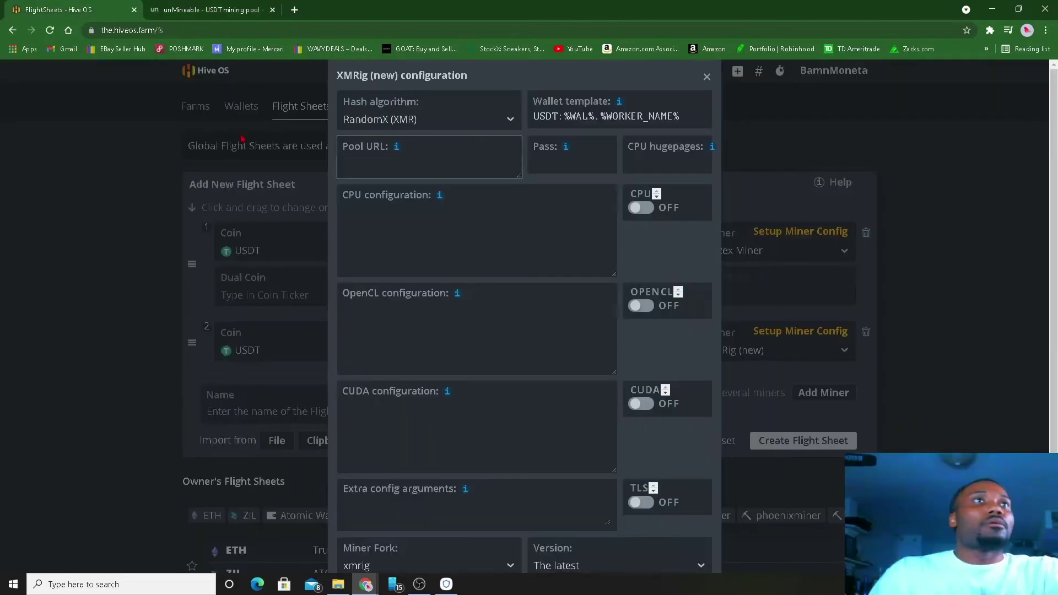
pyautogui.rightClick(351, 165)
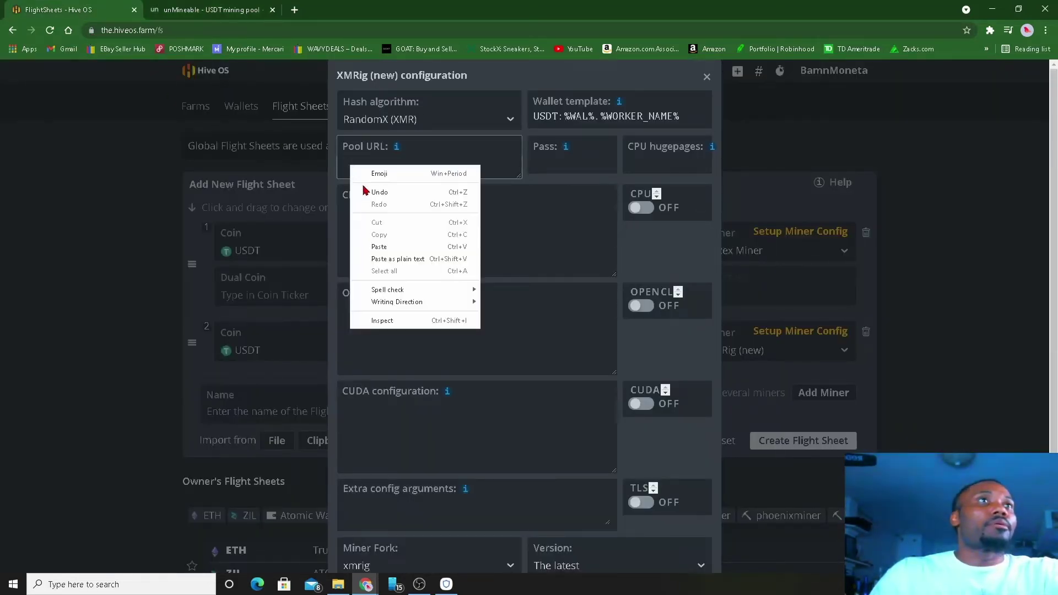
pyautogui.click(369, 246)
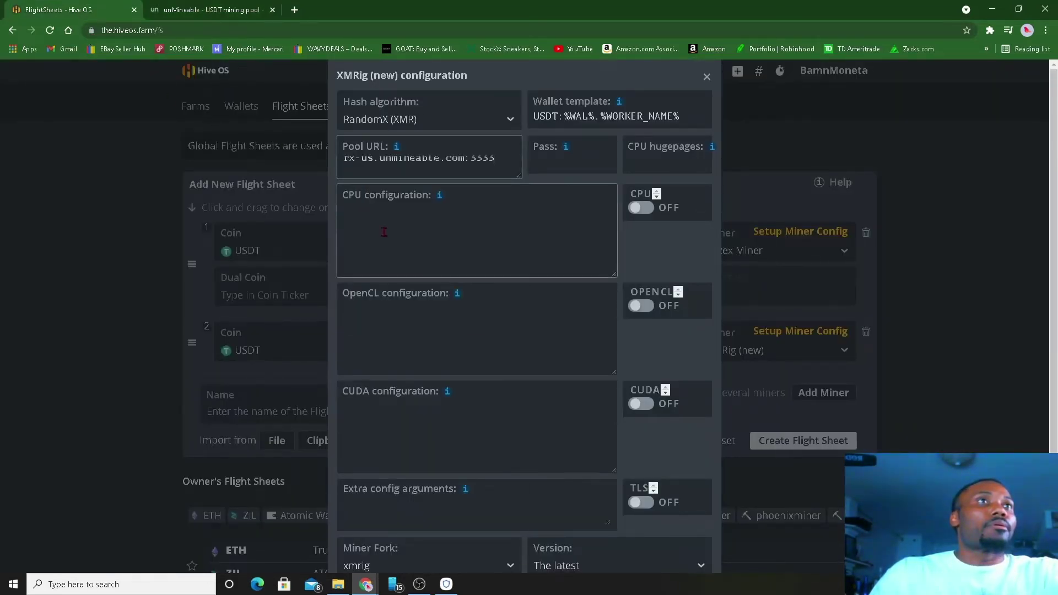
pyautogui.click(554, 165)
pyautogui.write('x')
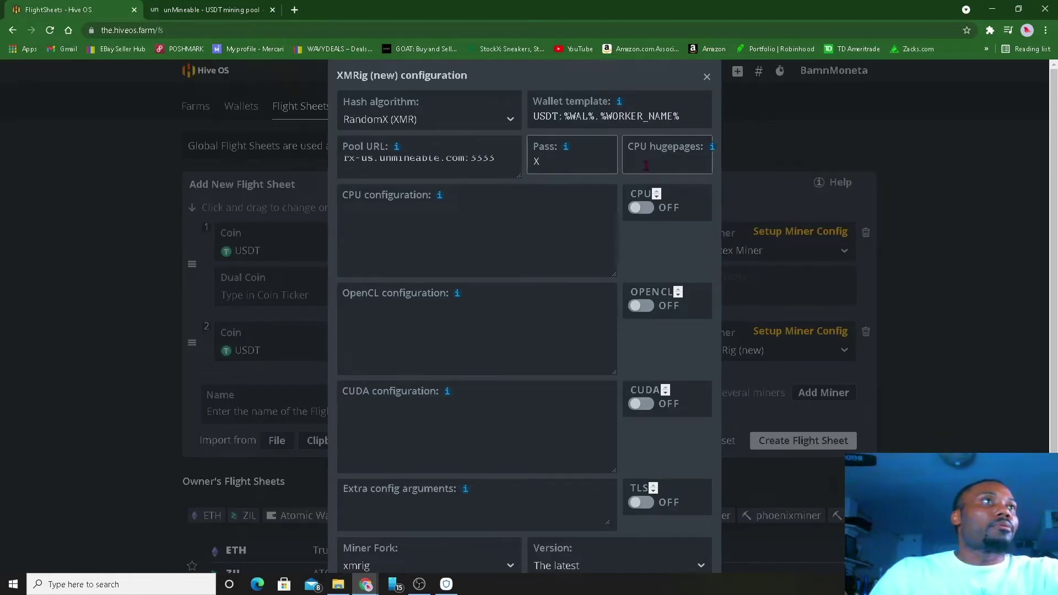
# Give XMRig 1248 hugepages and the example CPU configuration, enable CPU mining, and apply.
pyautogui.click(712, 147)
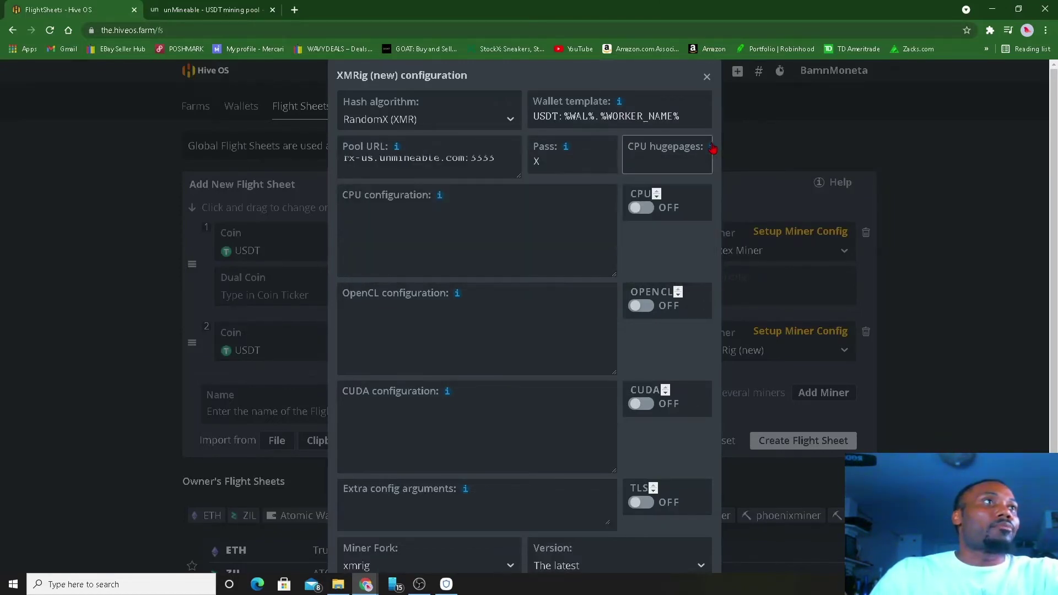
pyautogui.click(555, 265)
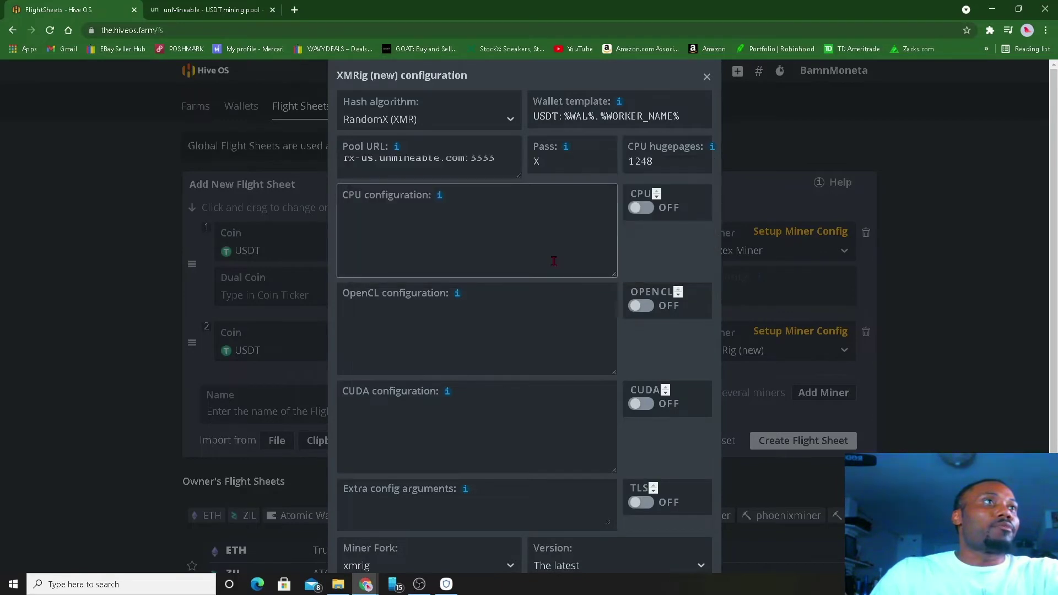
pyautogui.moveTo(440, 196)
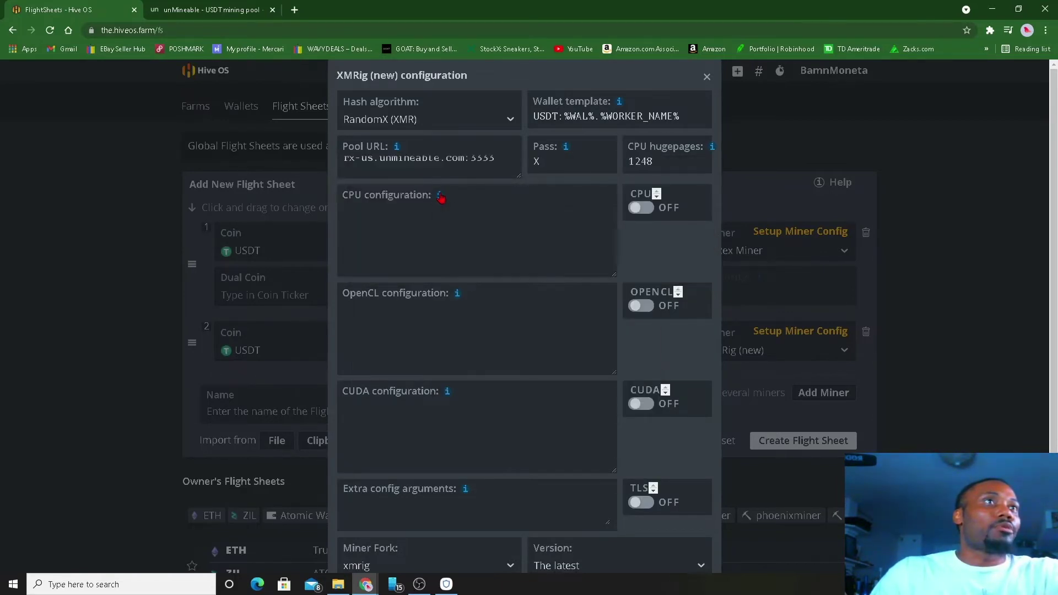
pyautogui.click(472, 248)
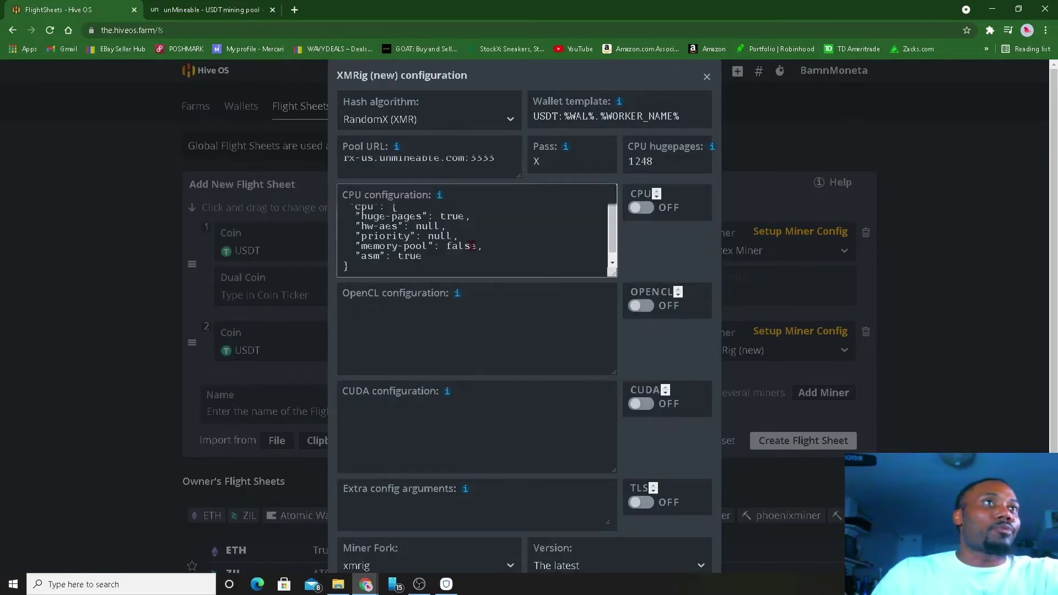
pyautogui.click(647, 212)
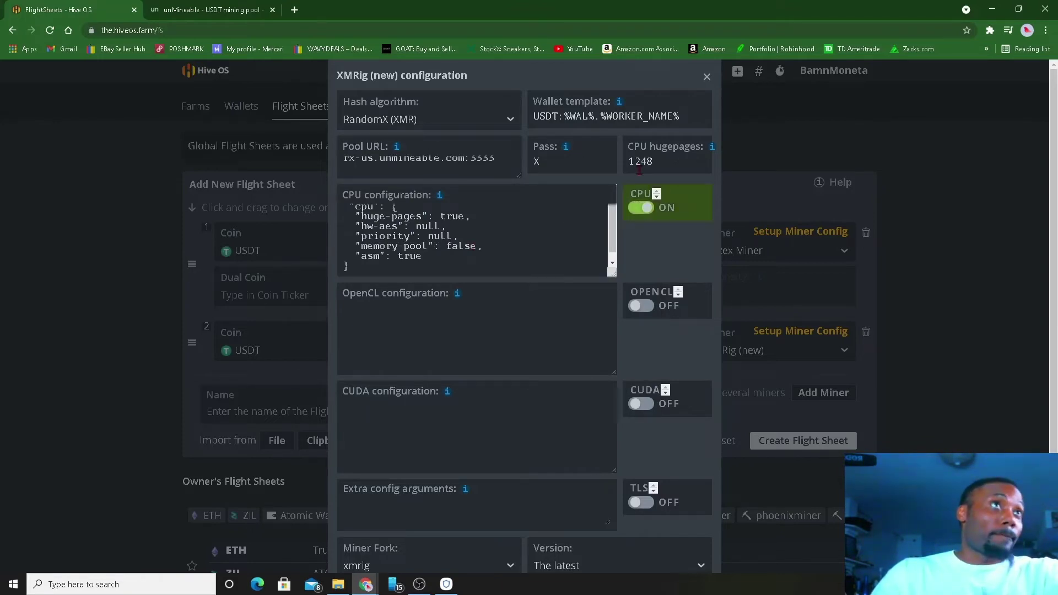
pyautogui.moveTo(440, 195)
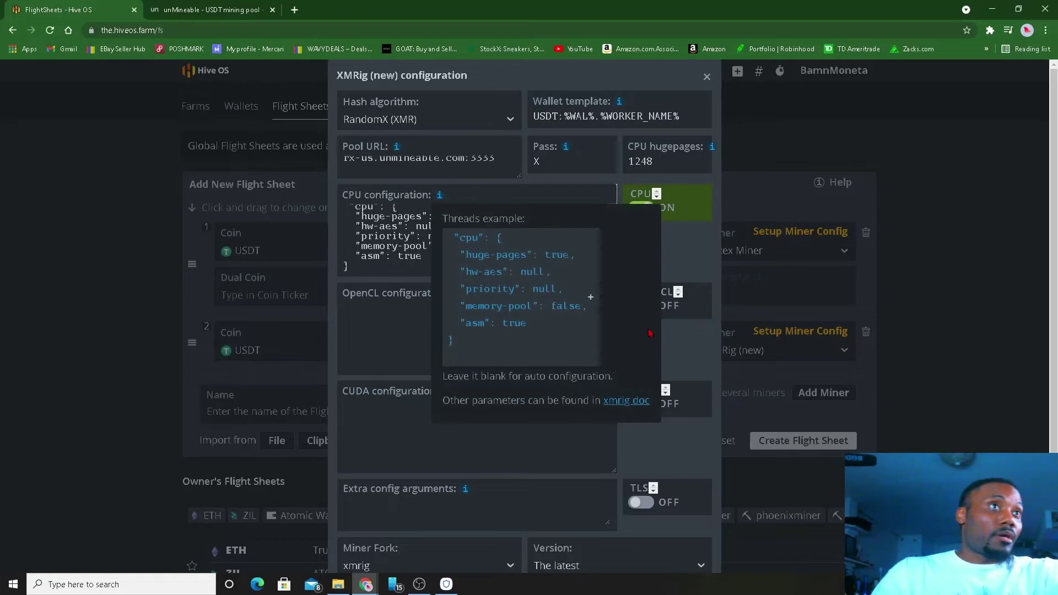
pyautogui.scroll(-2, 664, 347)
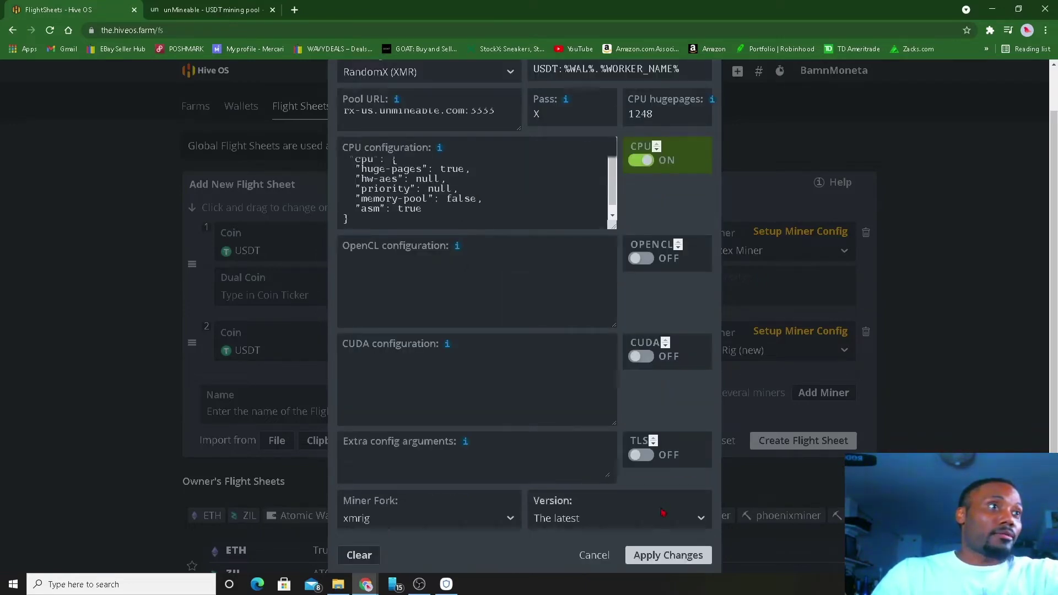
pyautogui.click(665, 557)
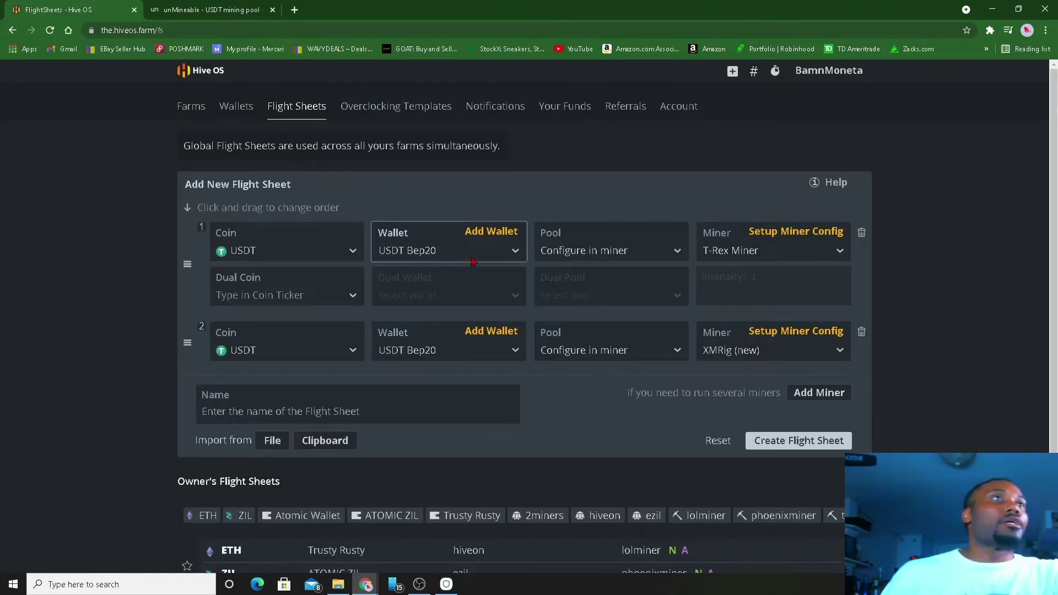
# Re-apply the T-Rex and XMRig miner settings, then create the USDT flight sheet.
pyautogui.click(765, 240)
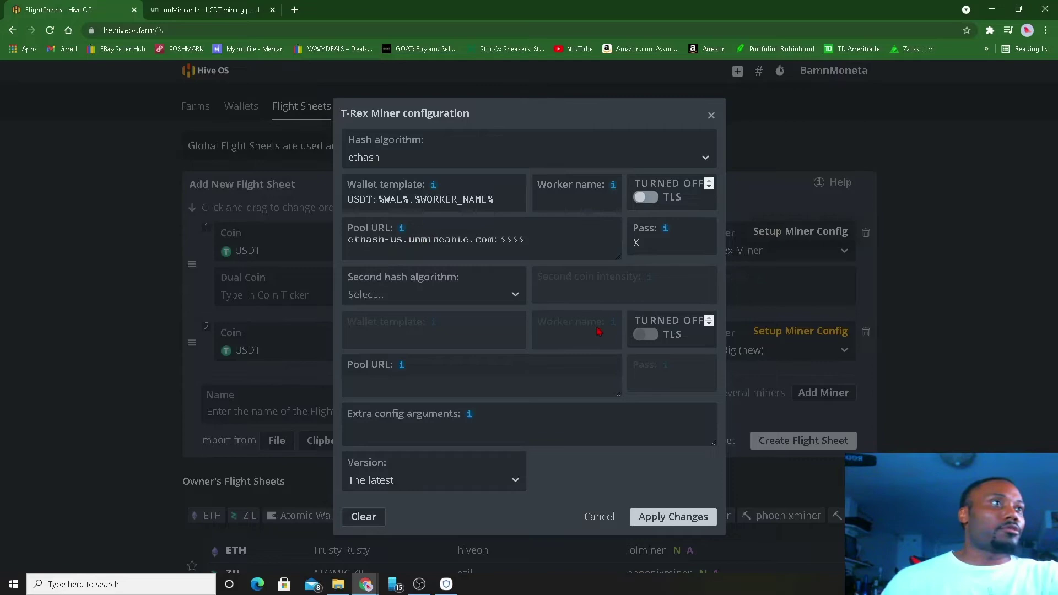
pyautogui.click(663, 523)
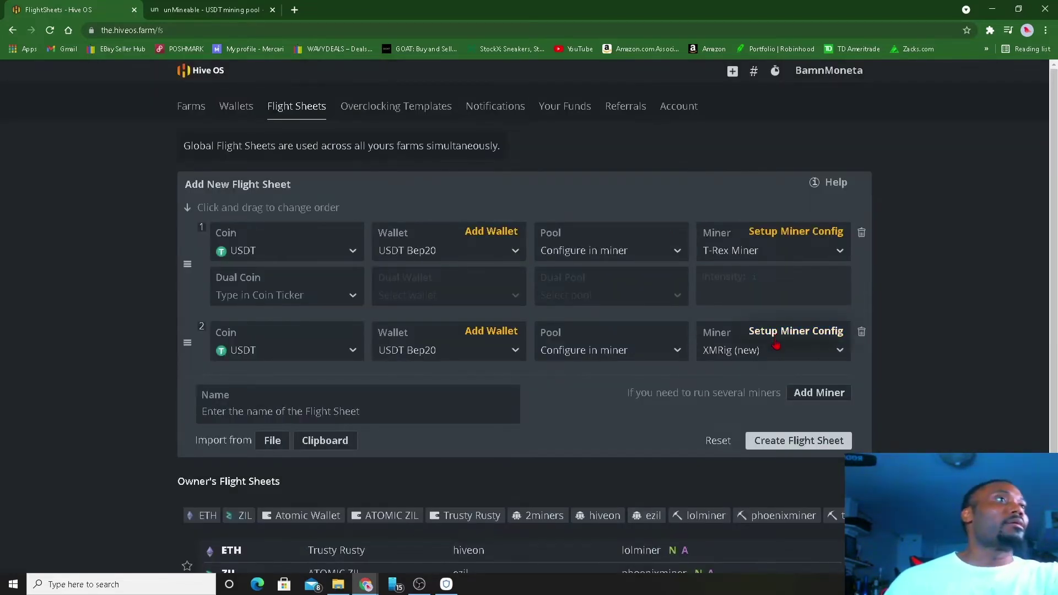
pyautogui.click(792, 331)
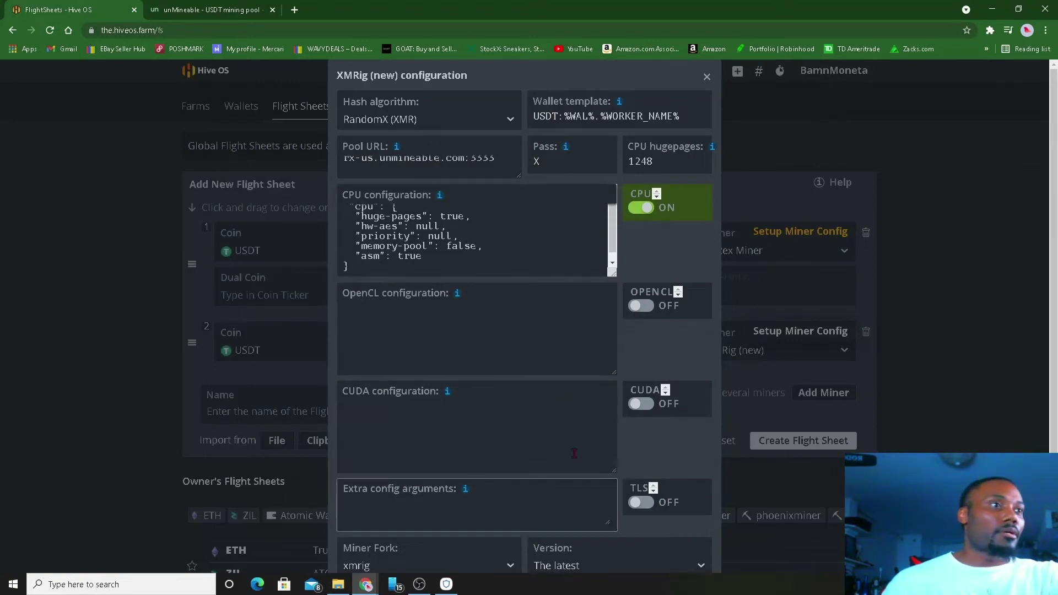
pyautogui.scroll(-1, 584, 440)
pyautogui.click(643, 555)
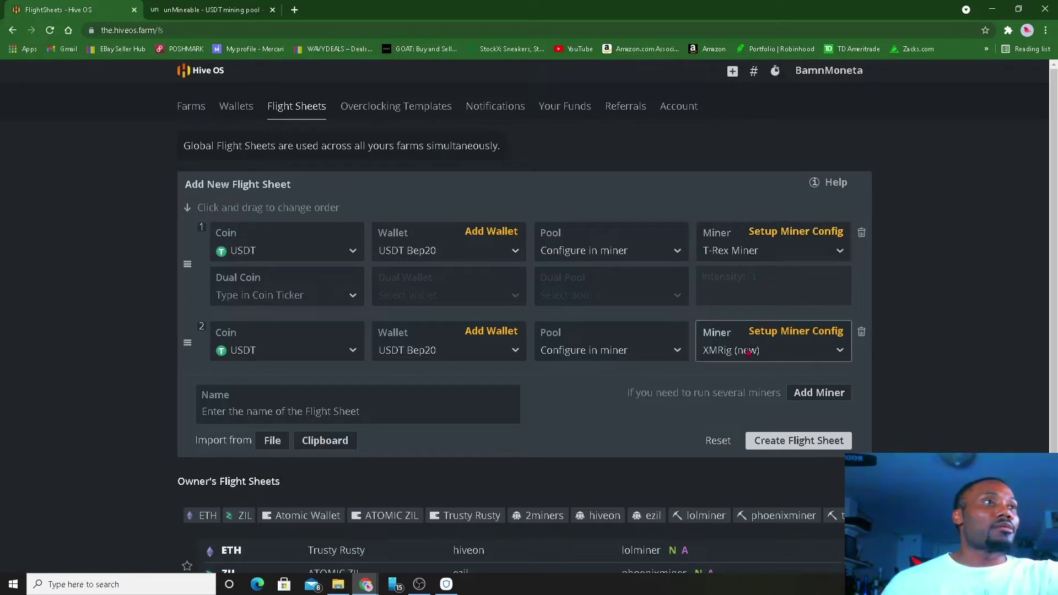
pyautogui.click(804, 443)
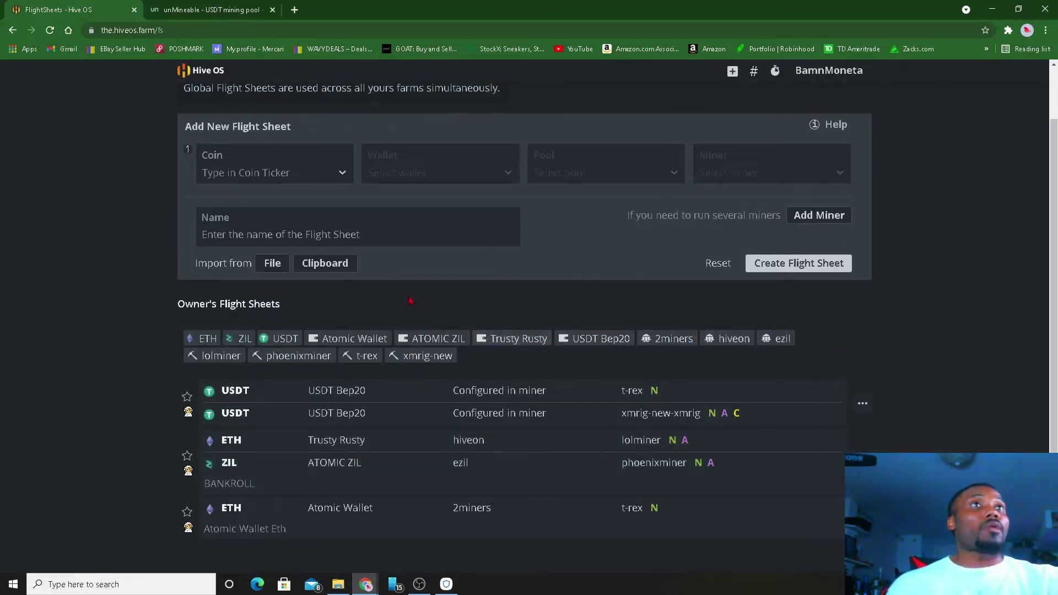
# Open the rig's worker page from the BigDog1 farm using the Select worker list.
pyautogui.scroll(1, 409, 301)
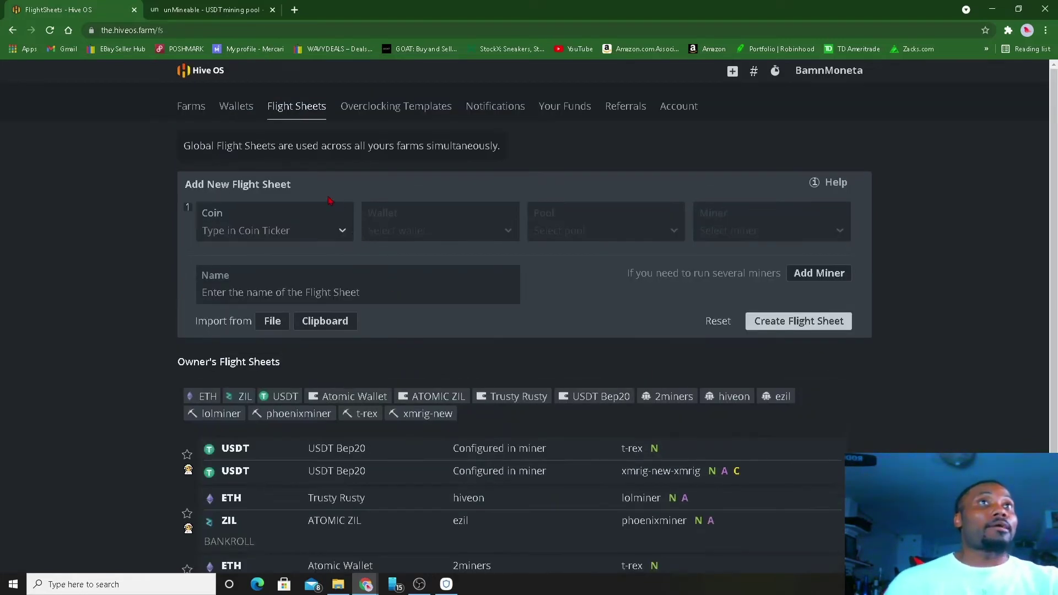
pyautogui.click(191, 106)
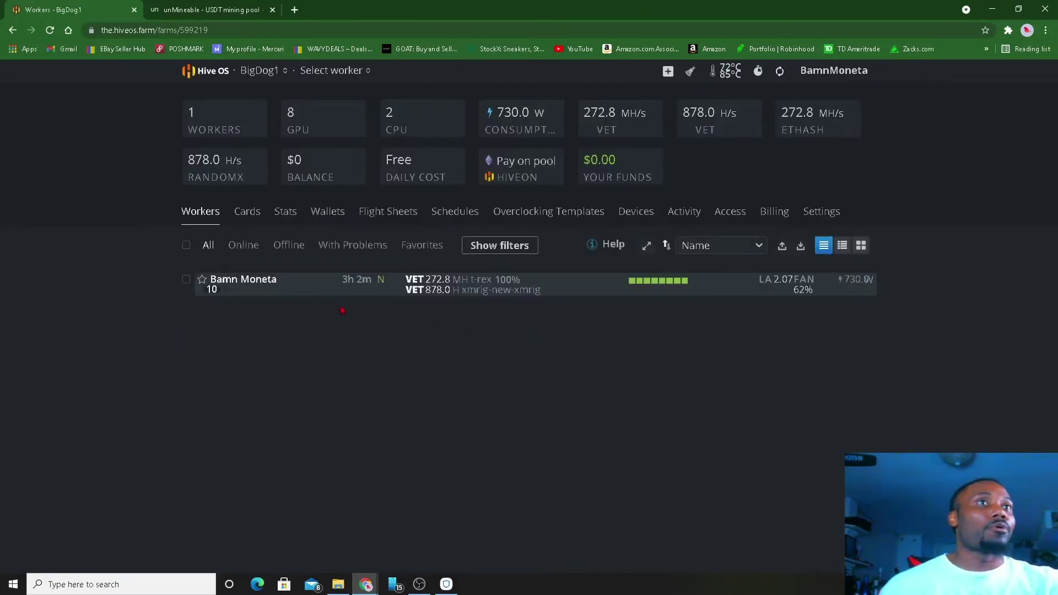
pyautogui.click(300, 287)
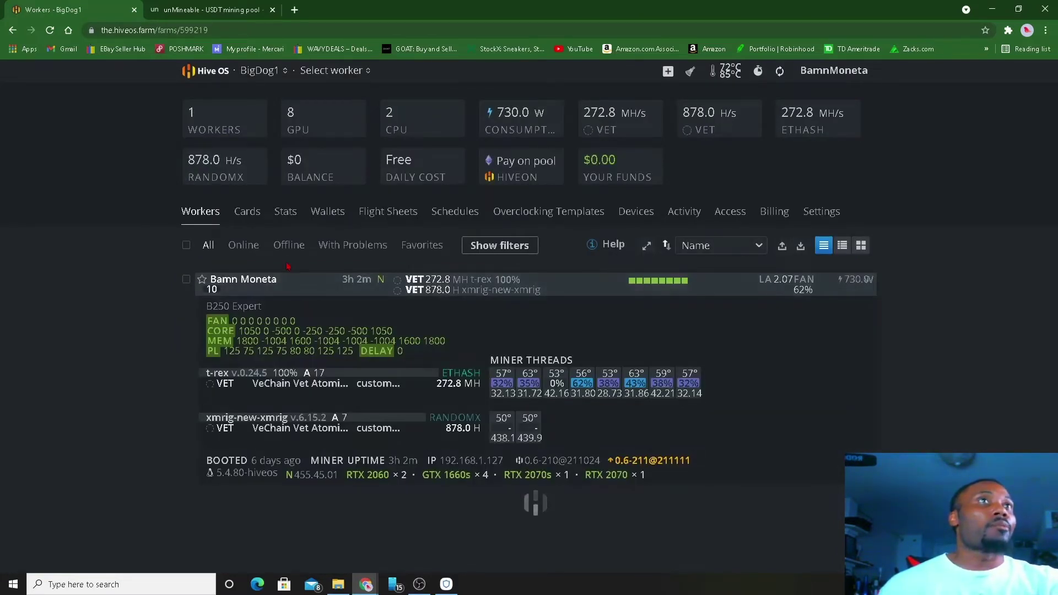
pyautogui.click(308, 73)
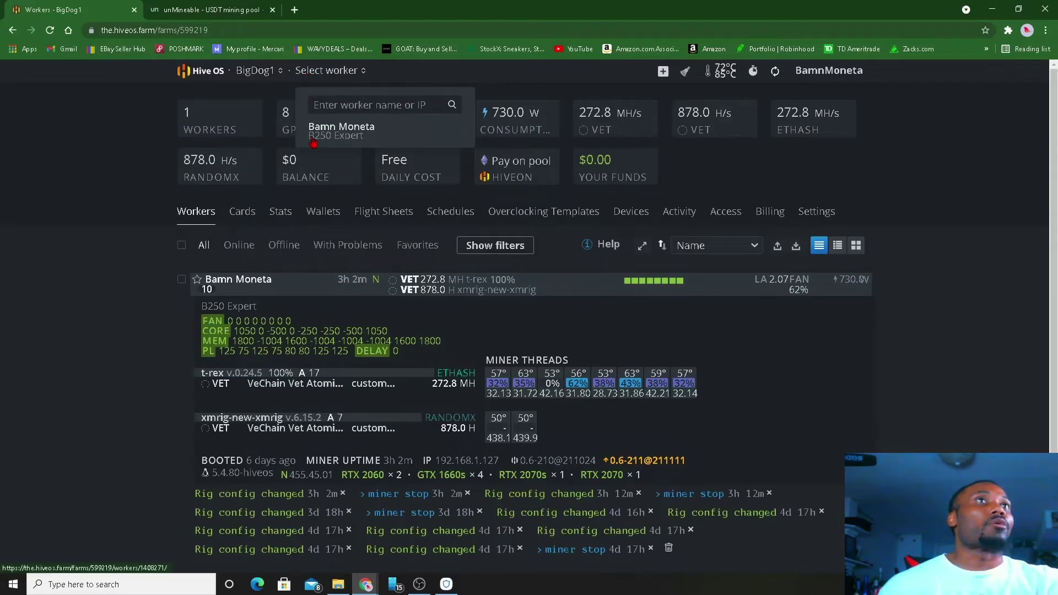
pyautogui.click(342, 129)
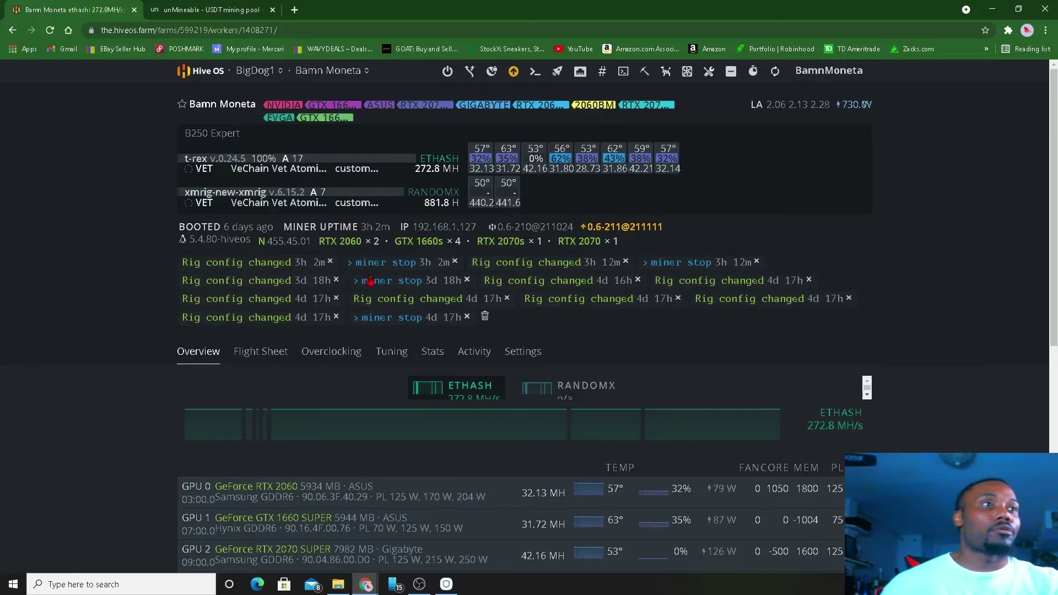
# Close the unMineable tab and stop the rig's T-Rex miner from Miner Action.
pyautogui.click(274, 10)
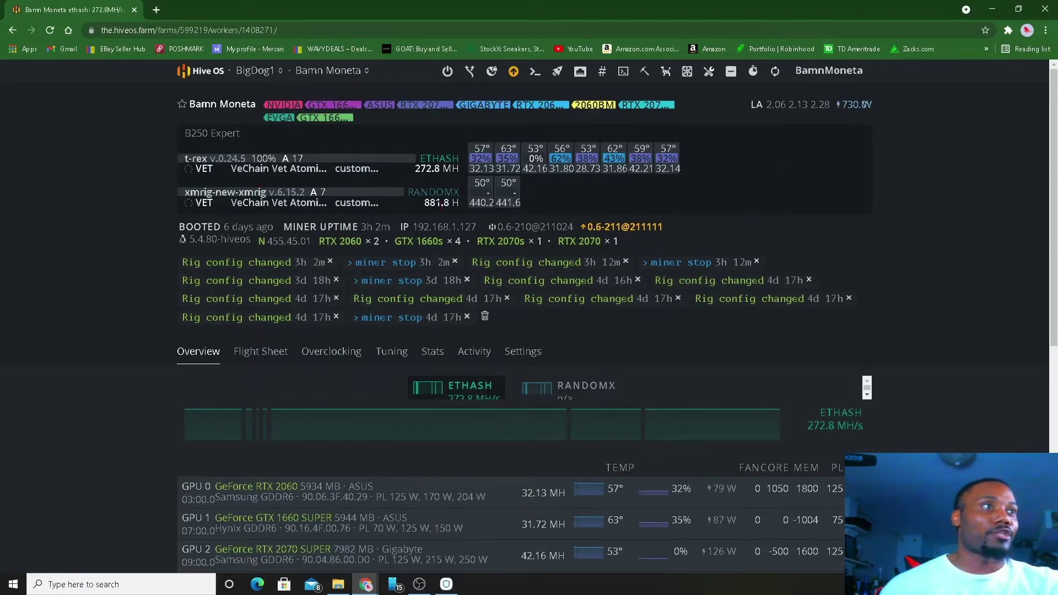
pyautogui.scroll(-1, 681, 343)
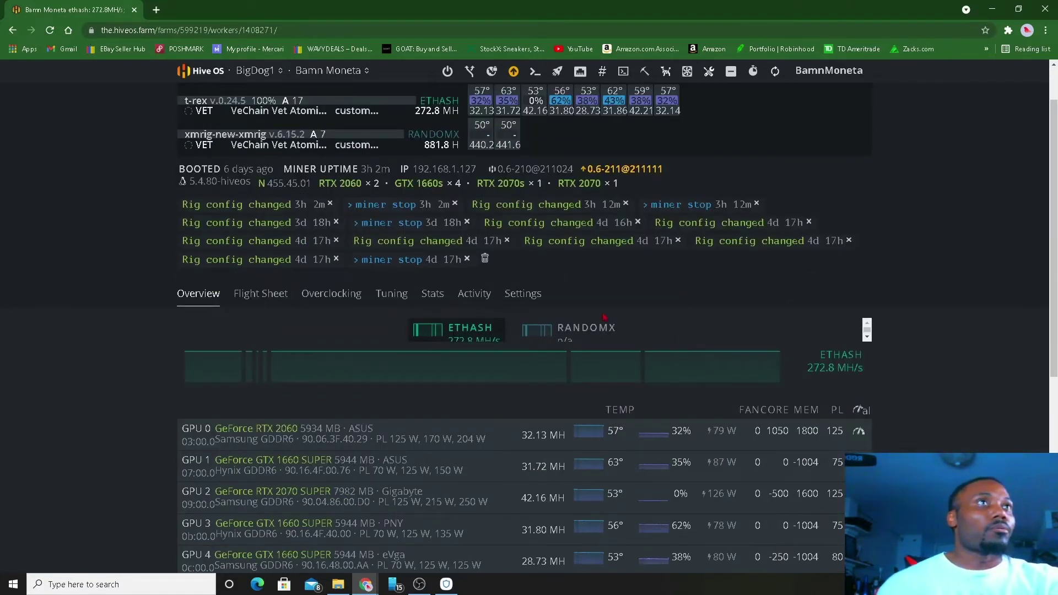
pyautogui.scroll(1, 604, 317)
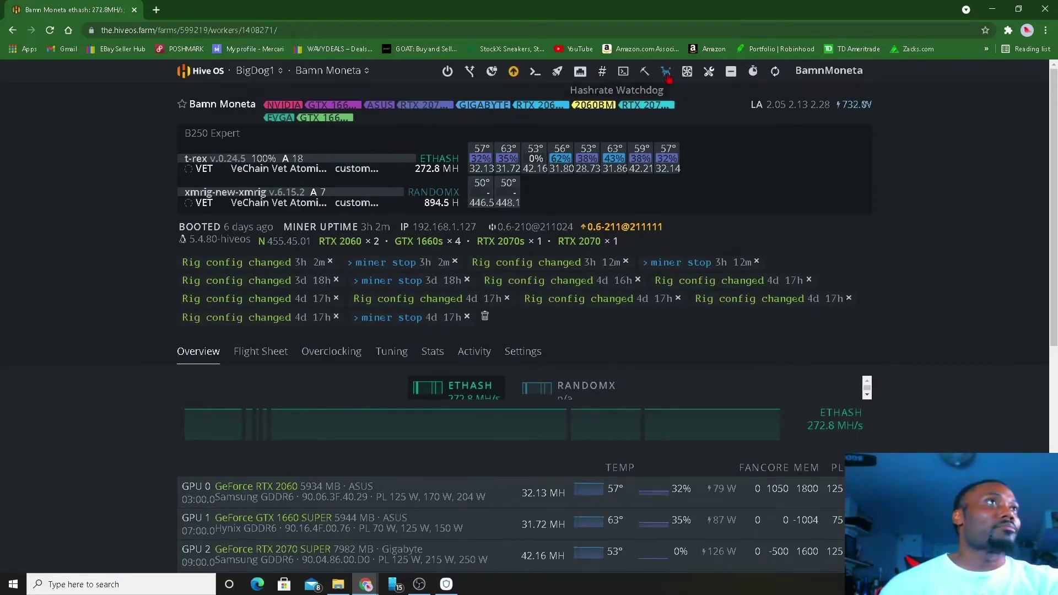
pyautogui.click(645, 80)
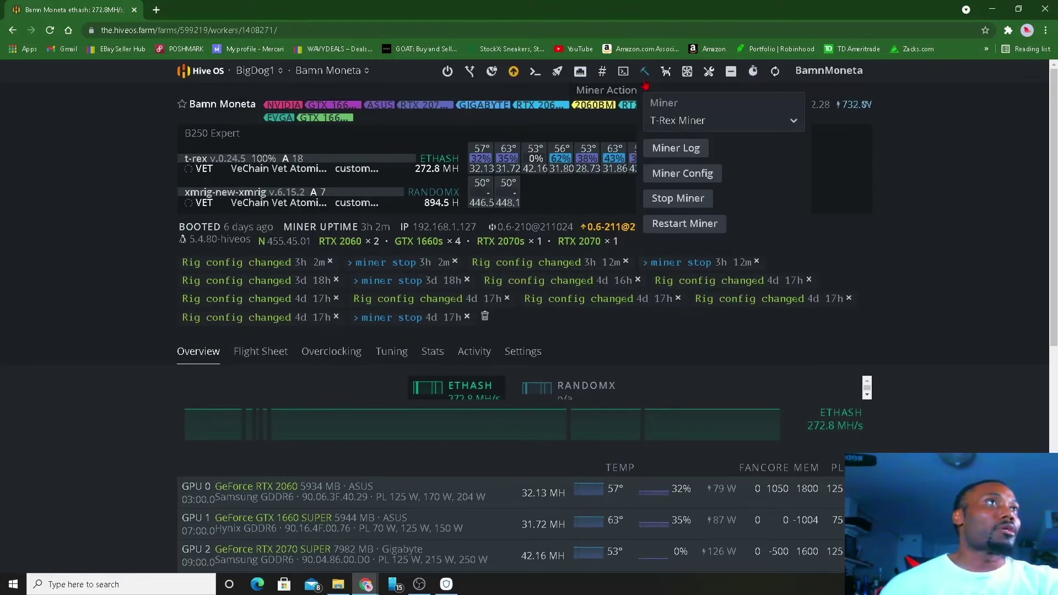
pyautogui.click(667, 201)
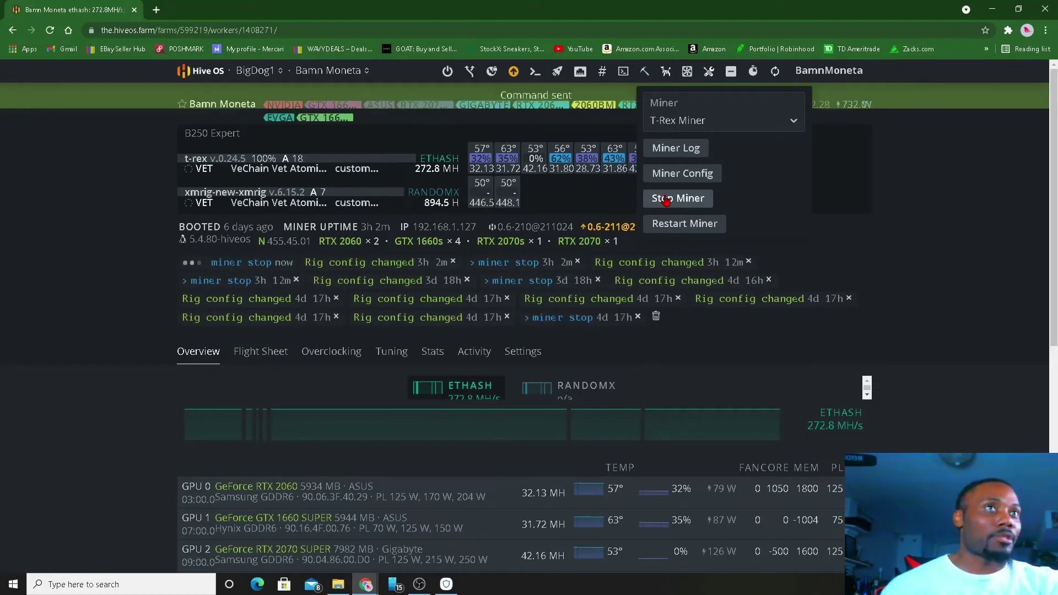
pyautogui.scroll(-1, 441, 248)
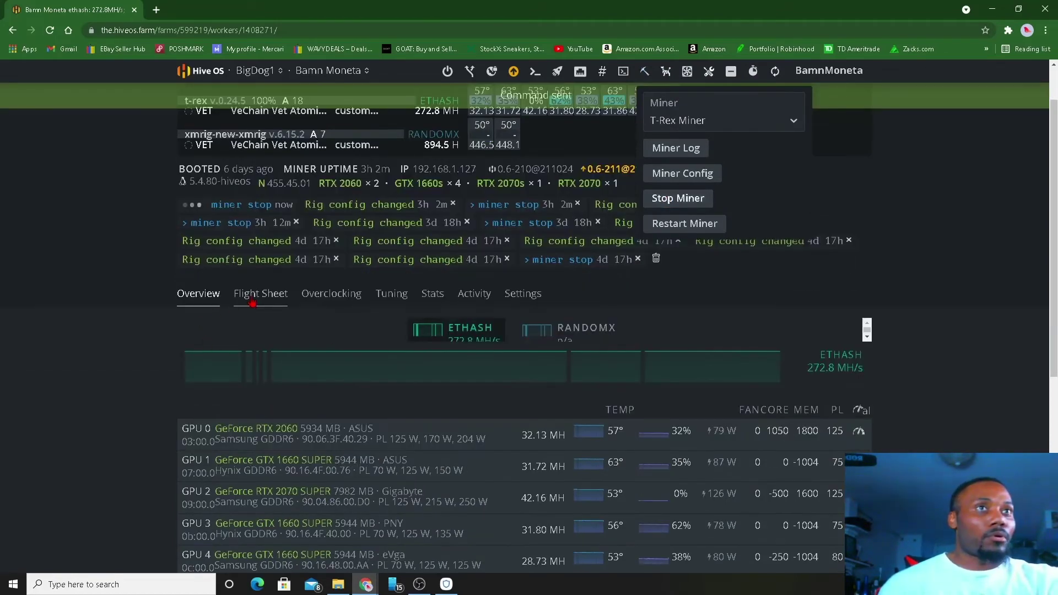
# Show the worker's Flight Sheet tab down to BigDog1's other flight sheets, including USDT.
pyautogui.click(252, 300)
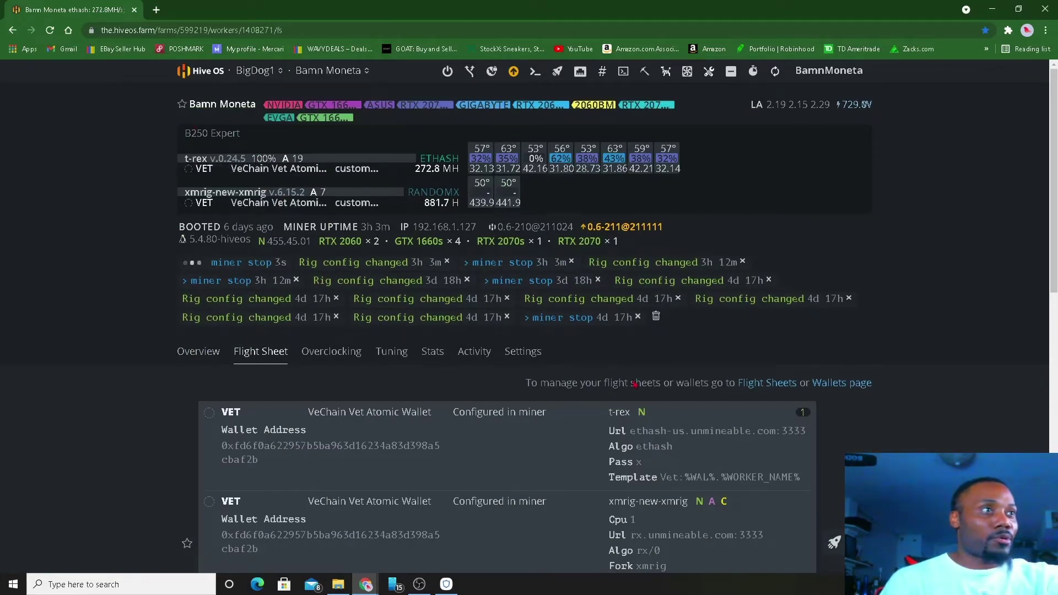
pyautogui.scroll(-2, 850, 416)
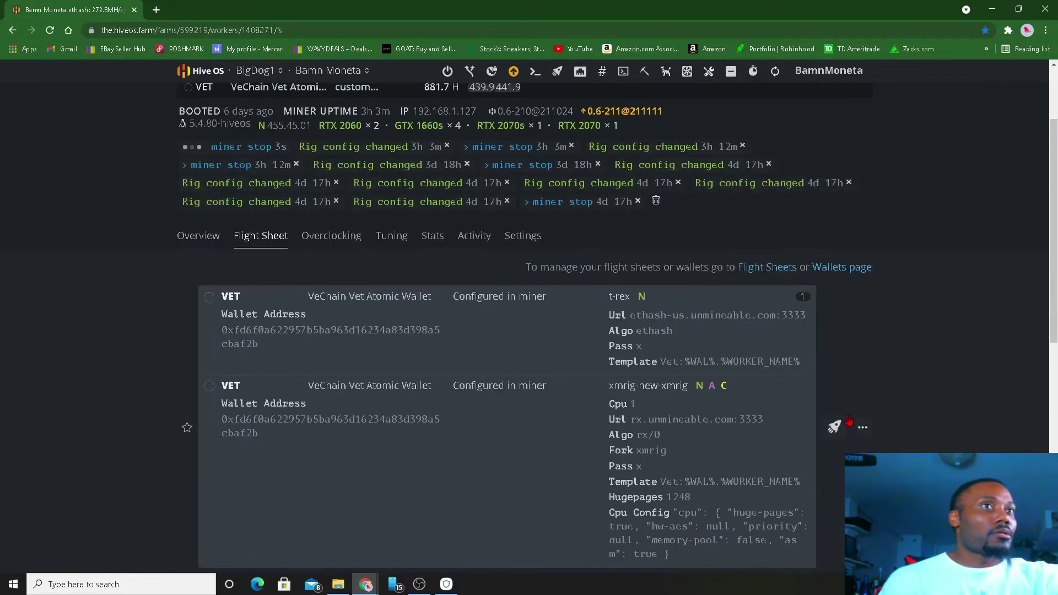
pyautogui.scroll(-1, 843, 425)
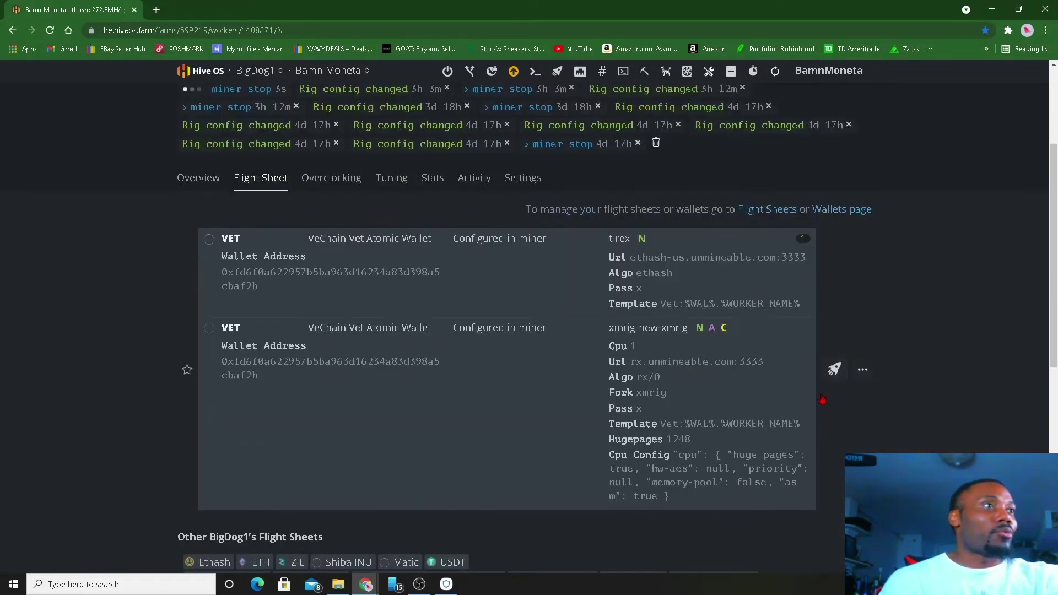
pyautogui.scroll(-4, 832, 386)
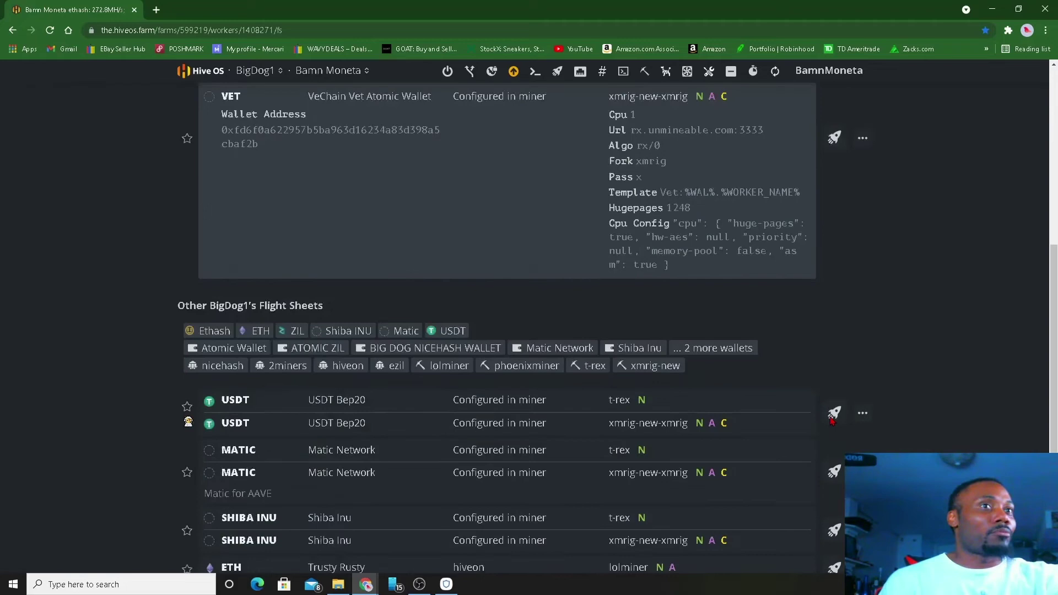
pyautogui.scroll(-2, 832, 420)
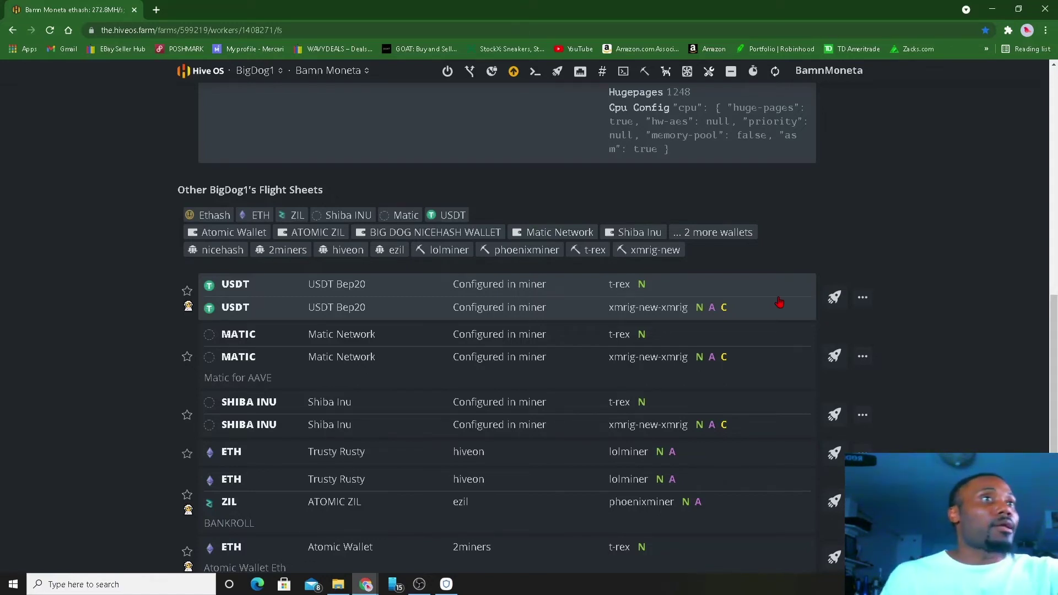
# Apply the USDT Bep20 flight sheet with t-rex and xmrig-new-xmrig to the rig.
pyautogui.click(835, 298)
pyautogui.scroll(5, 521, 161)
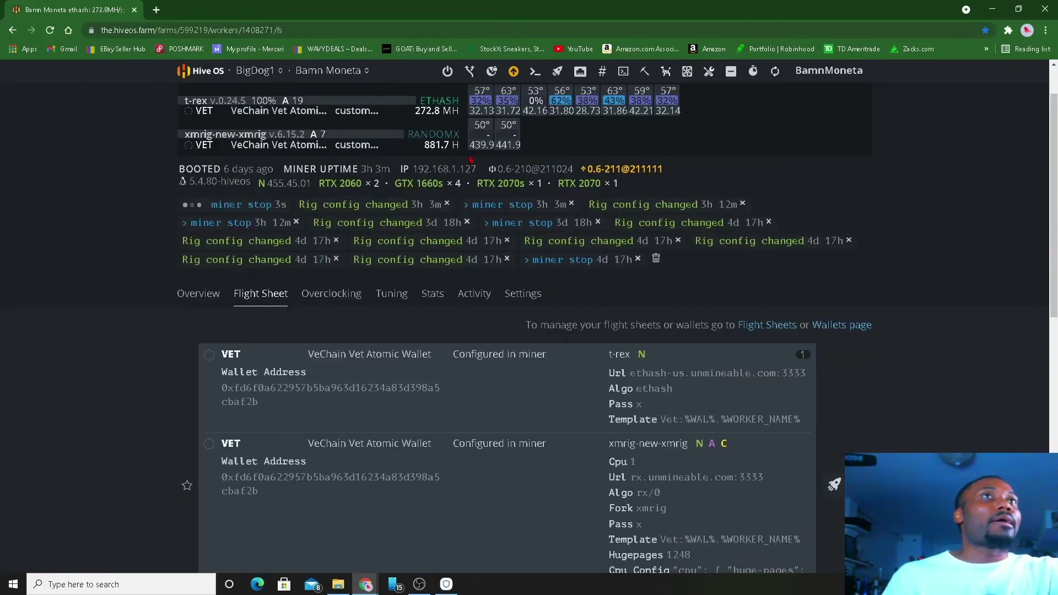
pyautogui.scroll(-6, 696, 283)
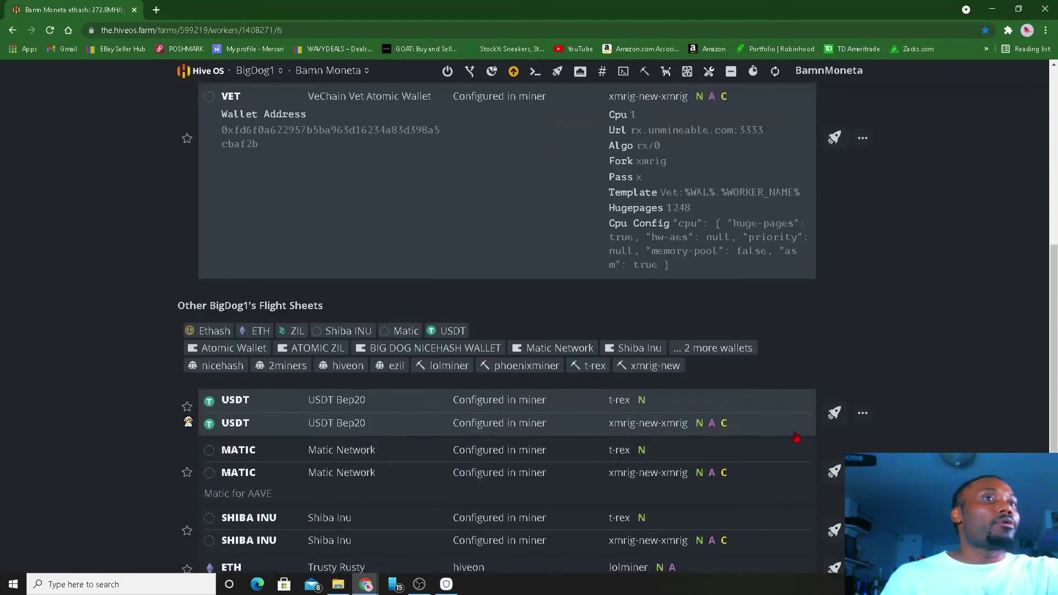
pyautogui.click(837, 413)
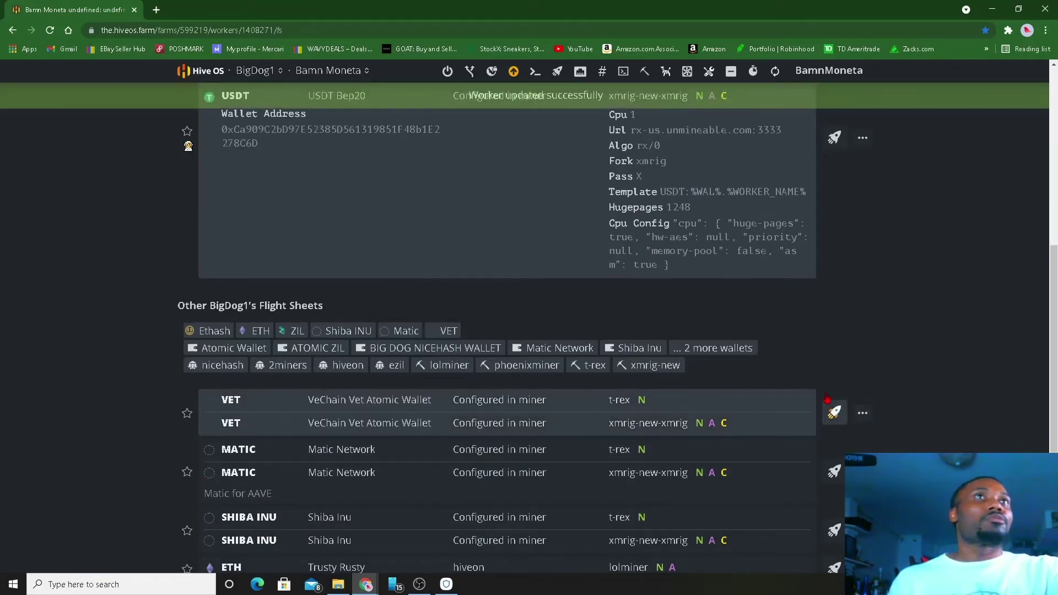
pyautogui.scroll(3, 771, 353)
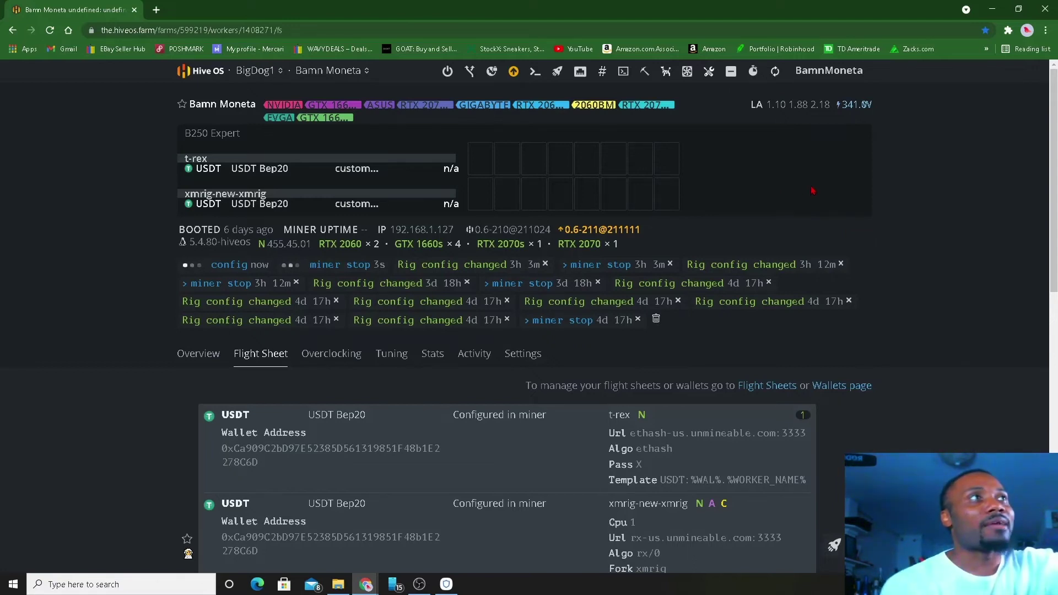
# Refresh the worker stats until t-rex shows 272.7 MH and xmrig-new-xmrig 890.8 H.
pyautogui.click(775, 74)
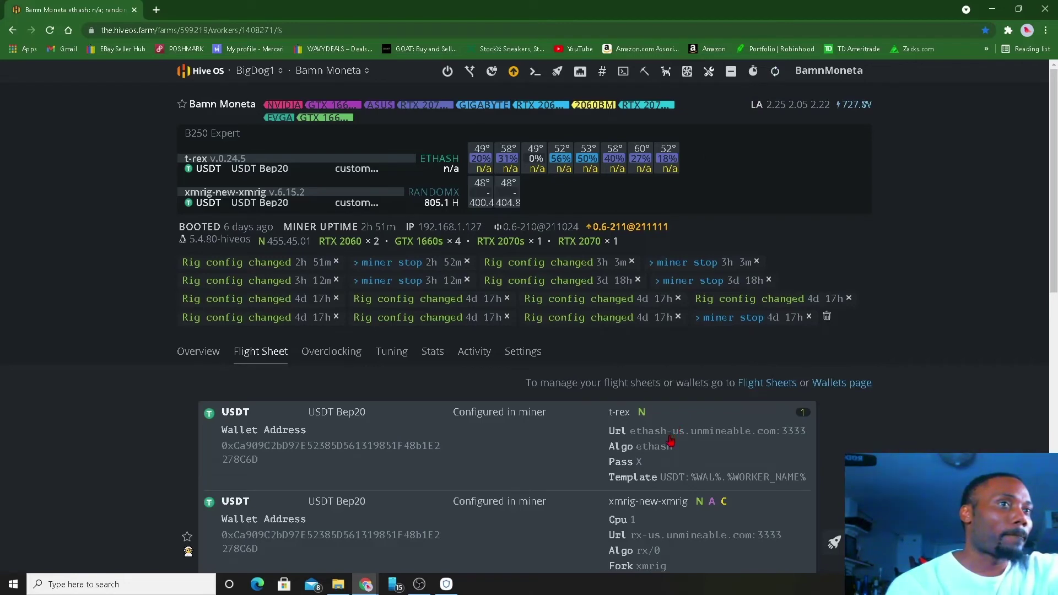
pyautogui.scroll(-1, 670, 440)
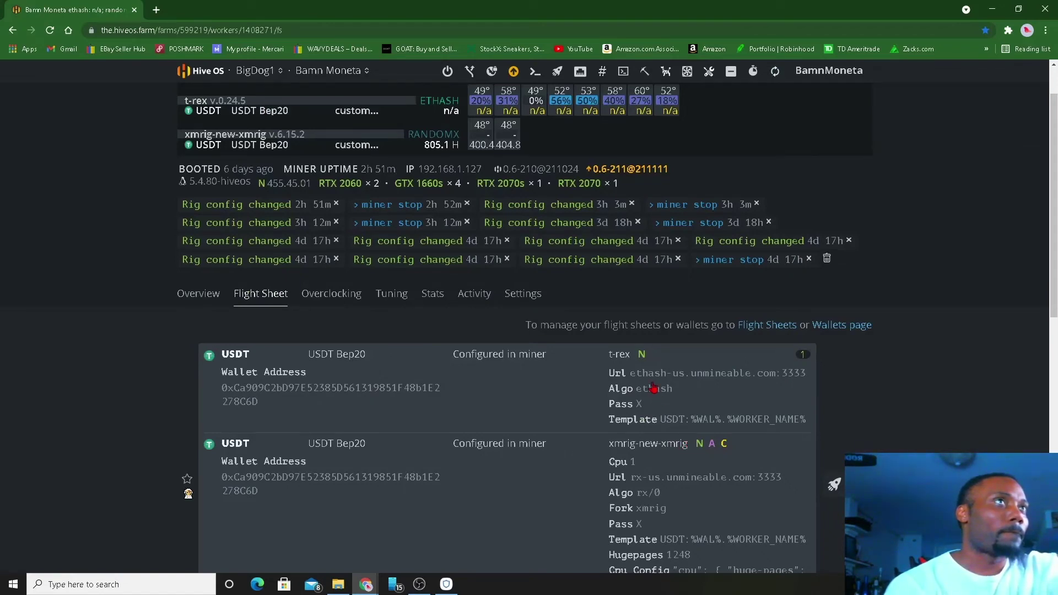
pyautogui.scroll(1, 654, 389)
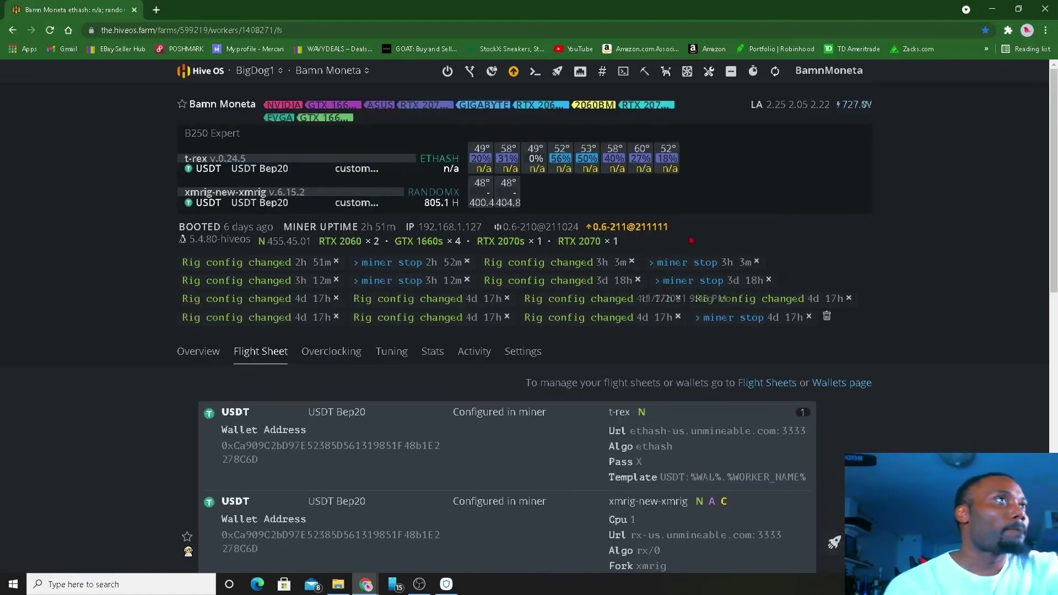
pyautogui.click(776, 72)
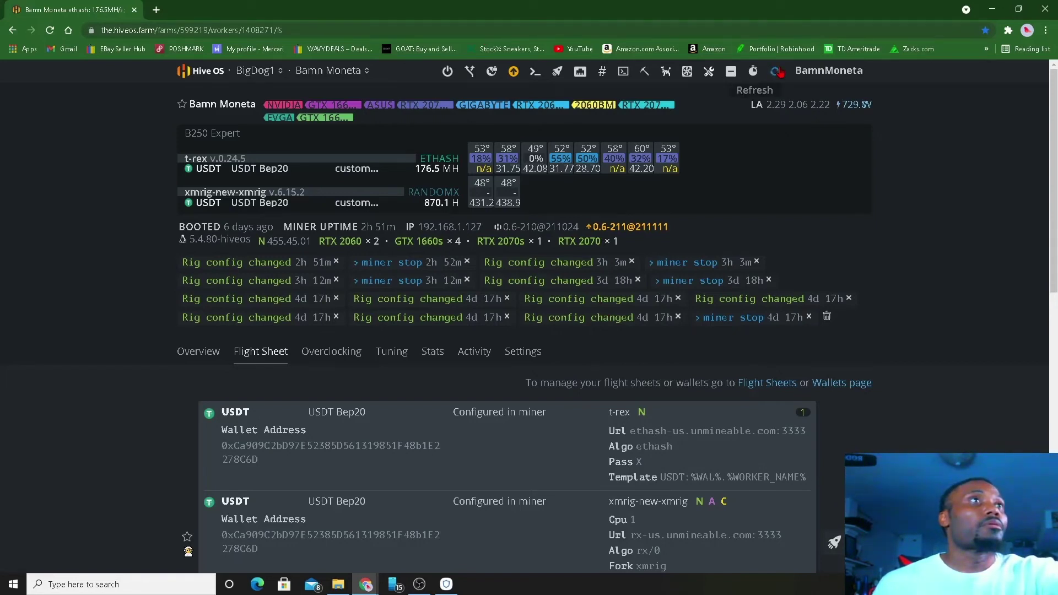
pyautogui.click(778, 71)
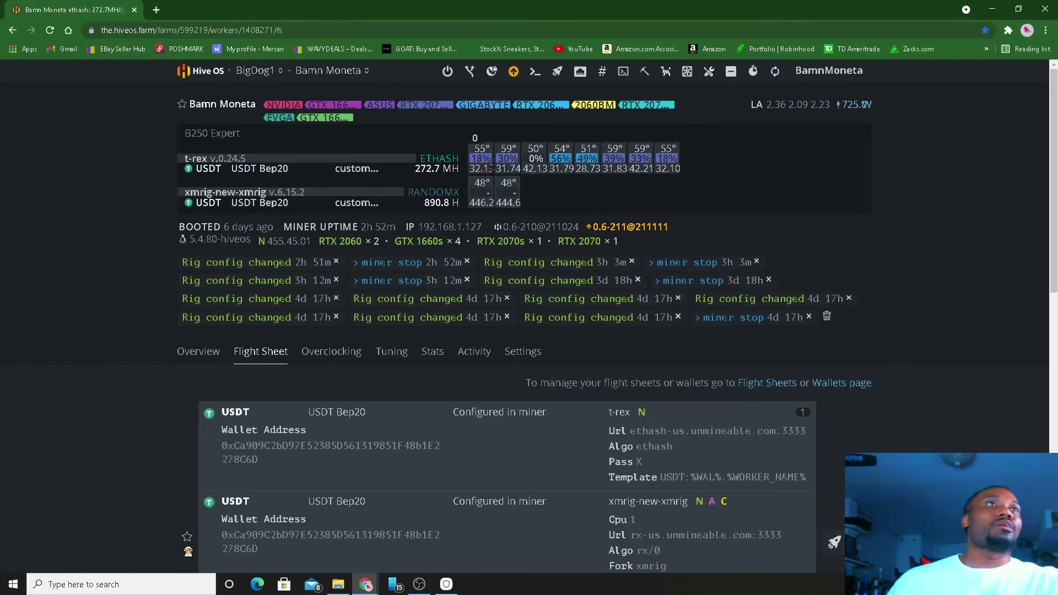
# Search Google for 'unmineable' in a new browser tab.
pyautogui.click(157, 10)
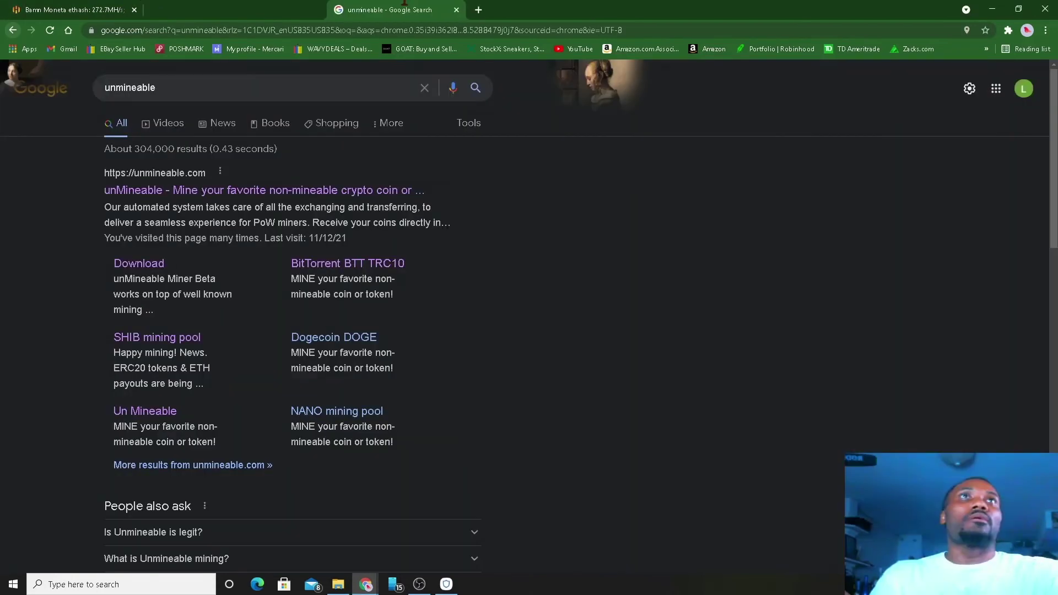
# Open unMineable from the results and view the saved USDT address's Ethash worker hashrate.
pyautogui.click(187, 191)
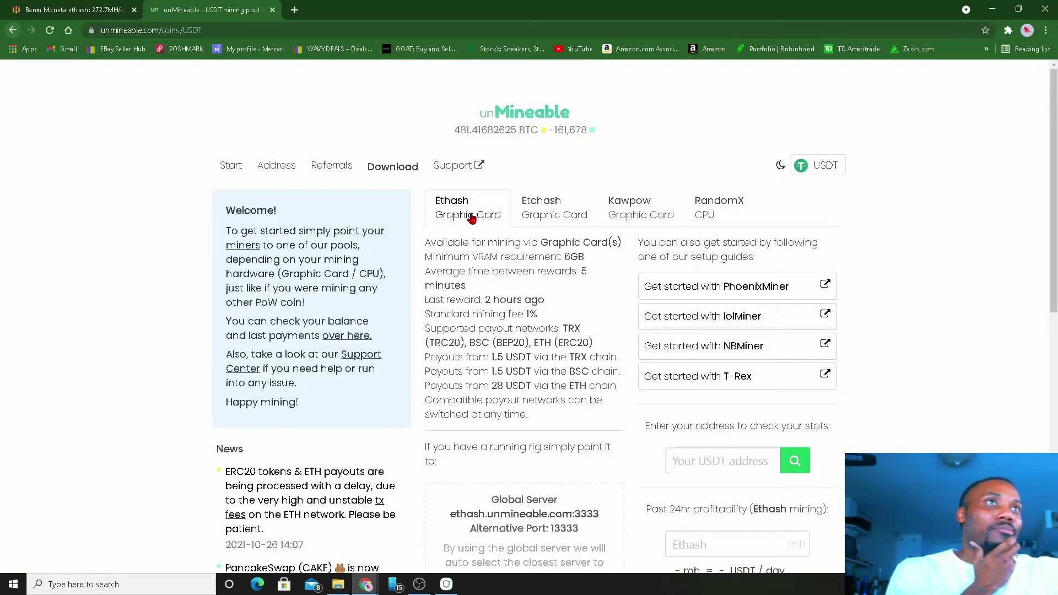
pyautogui.click(289, 166)
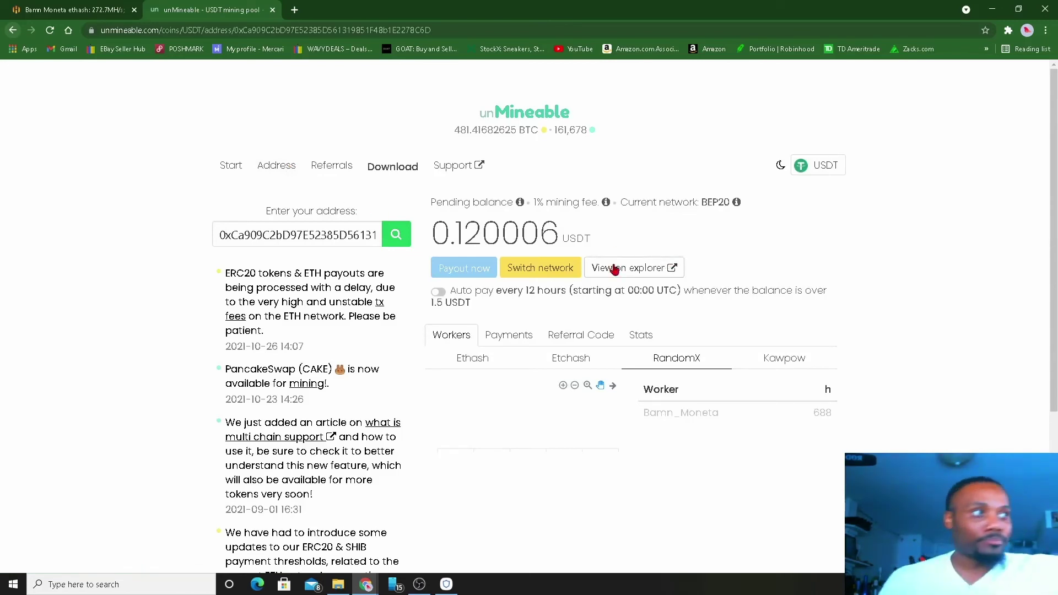
pyautogui.click(496, 362)
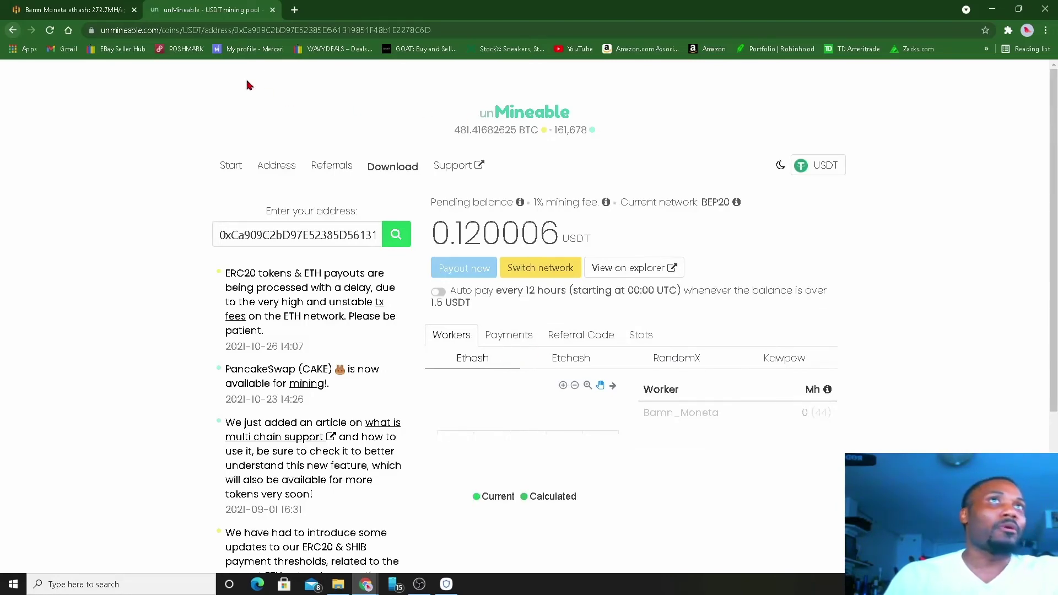
pyautogui.click(50, 31)
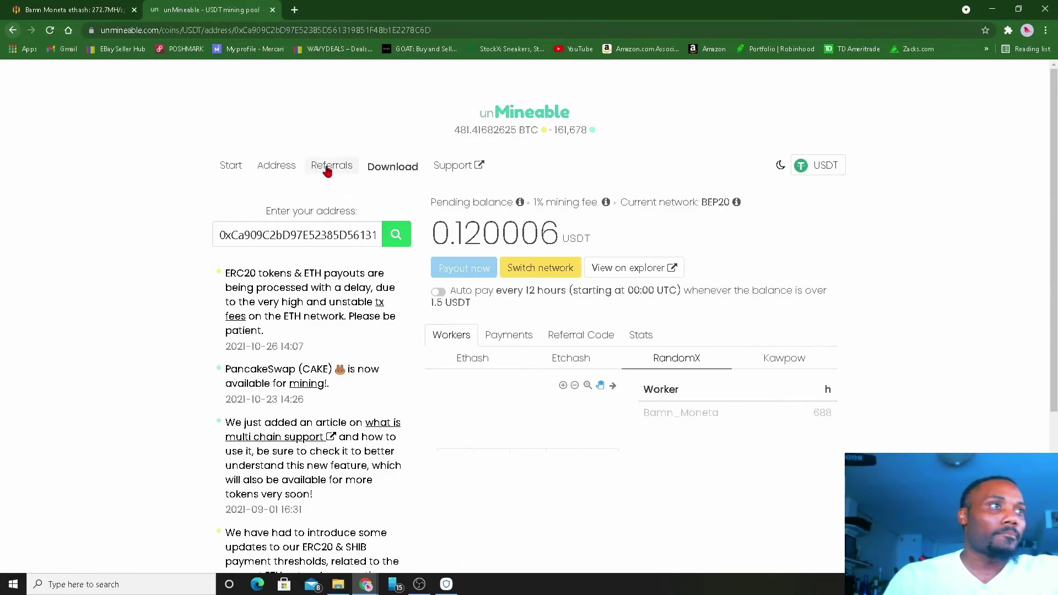
pyautogui.click(492, 360)
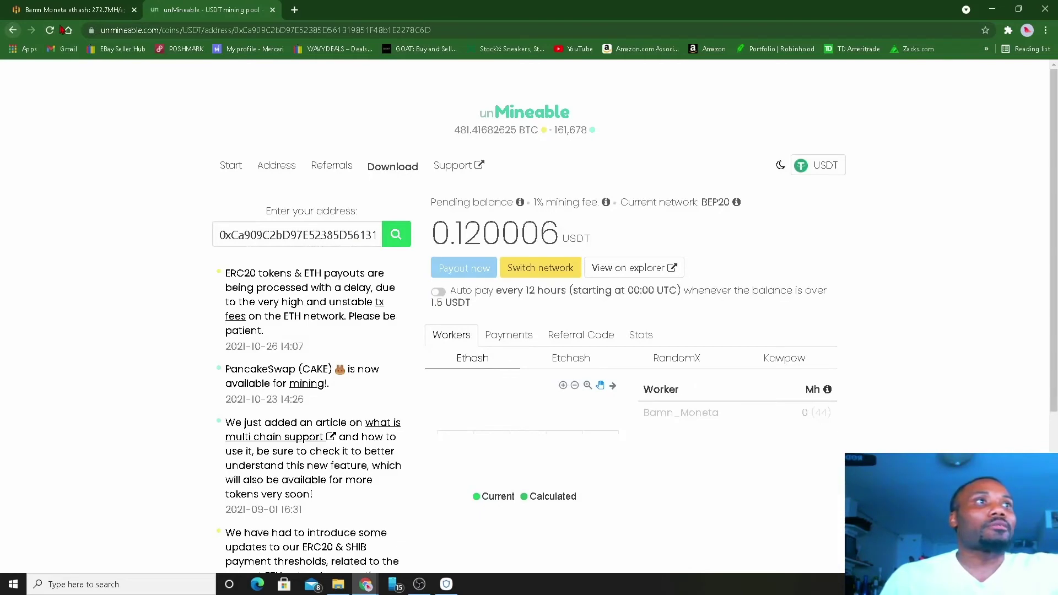
# Glance at Hive OS, then look up the wallet address from the USDT coin page.
pyautogui.click(68, 9)
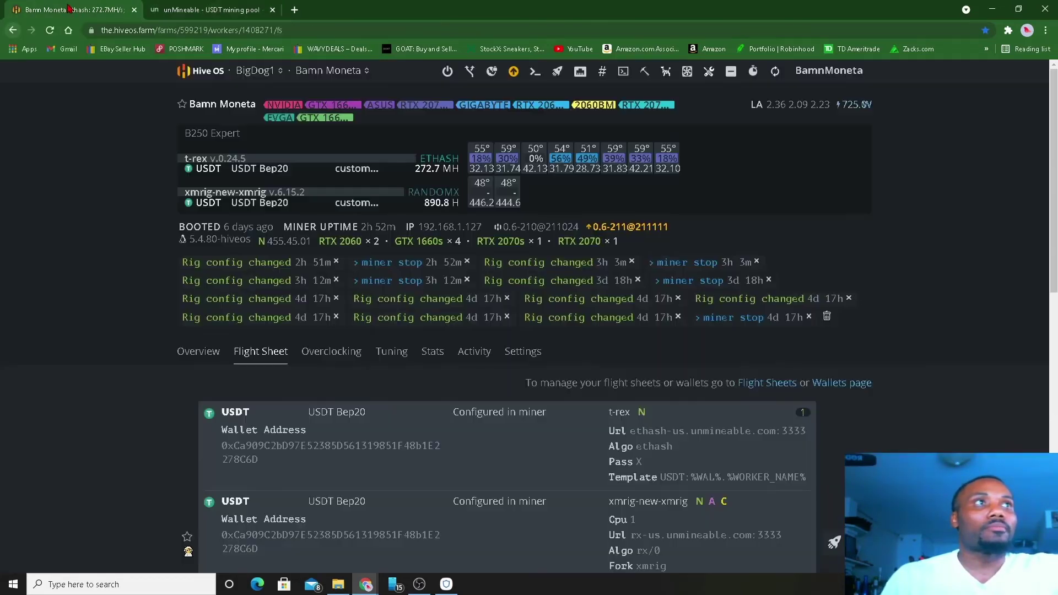
pyautogui.click(204, 9)
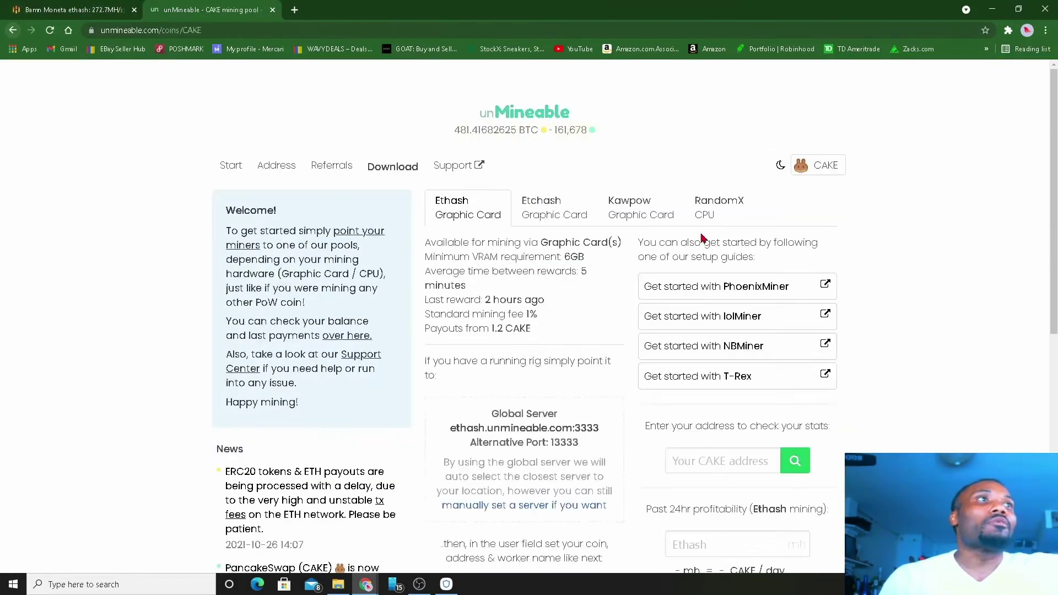
pyautogui.middleClick(498, 360)
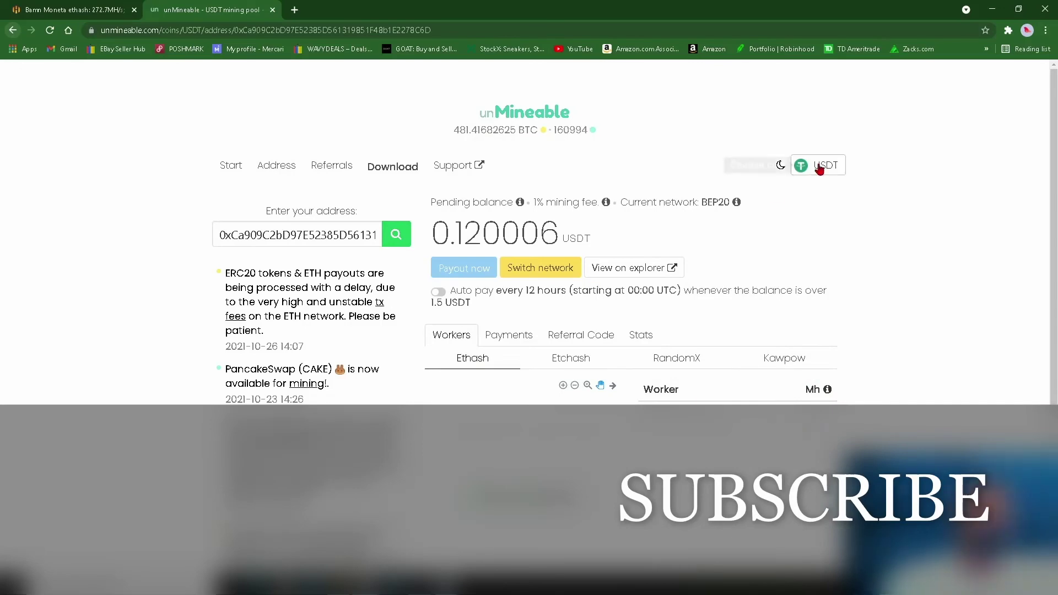
pyautogui.click(819, 169)
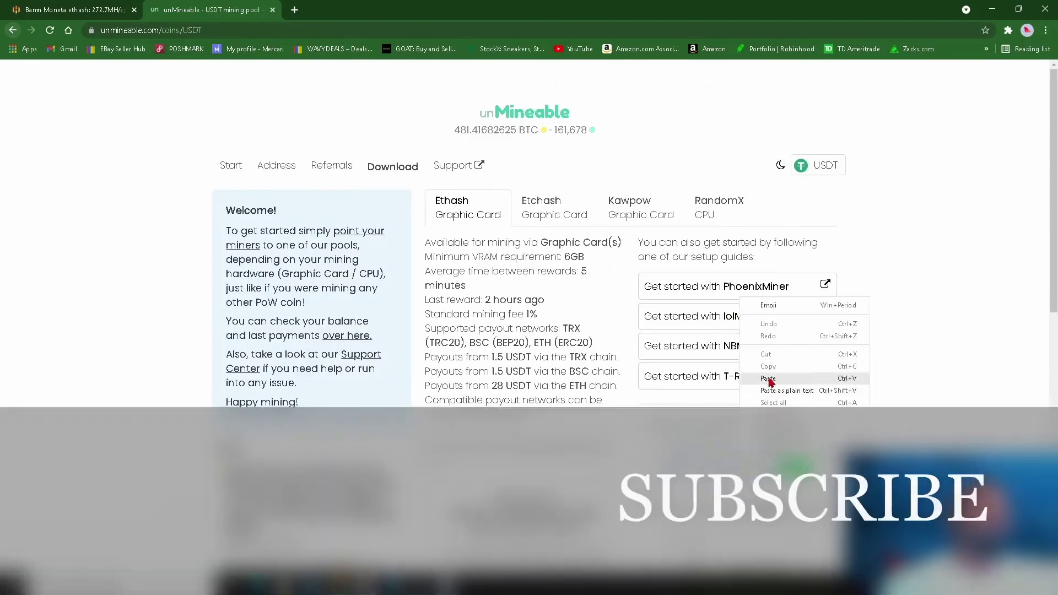
pyautogui.click(770, 381)
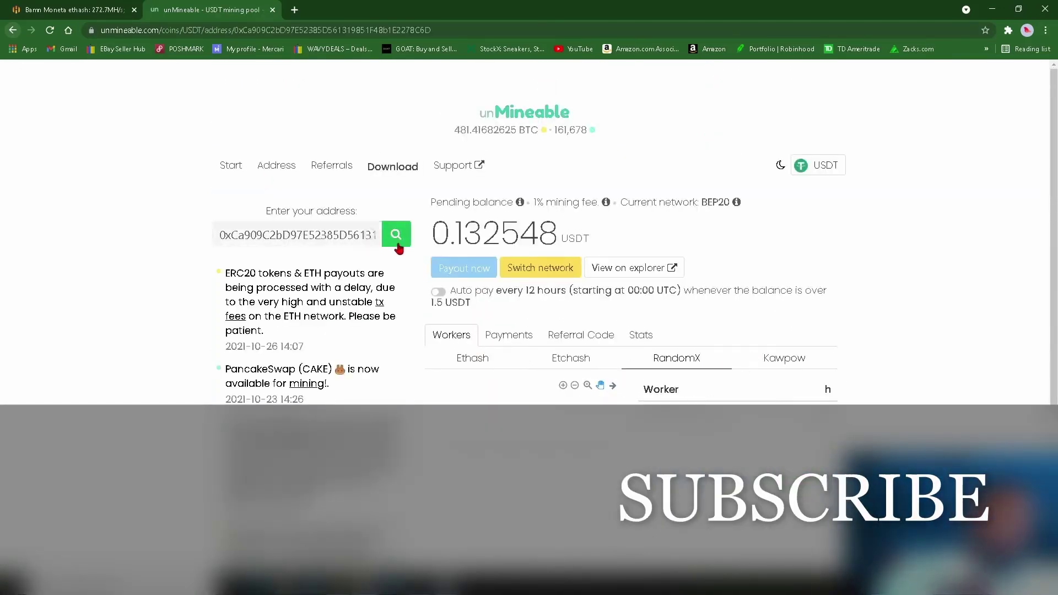
# Review payouts and RandomX and Ethash workers, confirming 0.132548 USDT pending and 273 Mh.
pyautogui.click(492, 336)
pyautogui.click(451, 335)
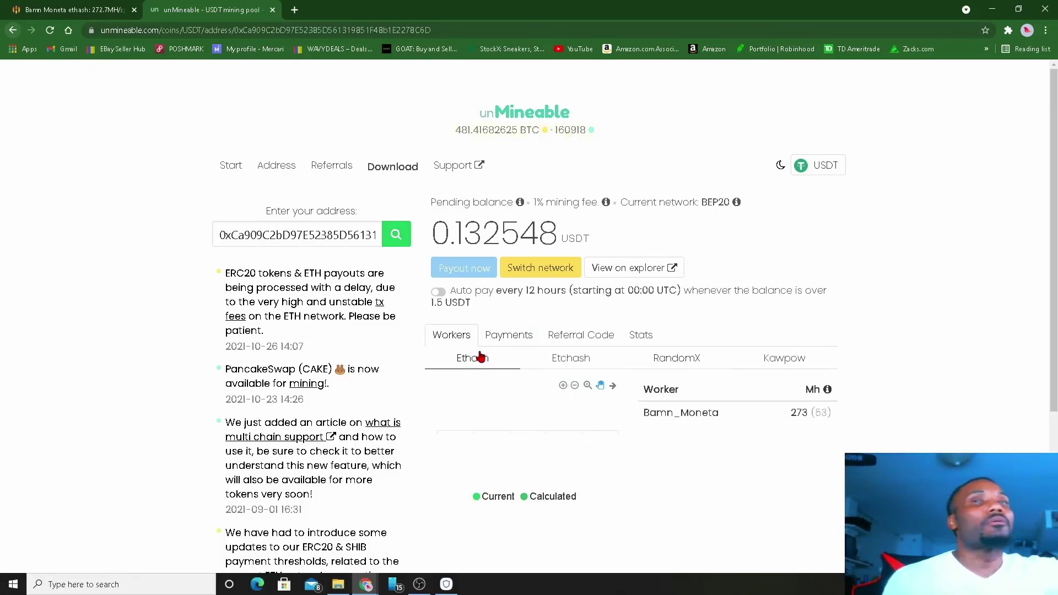
pyautogui.click(663, 372)
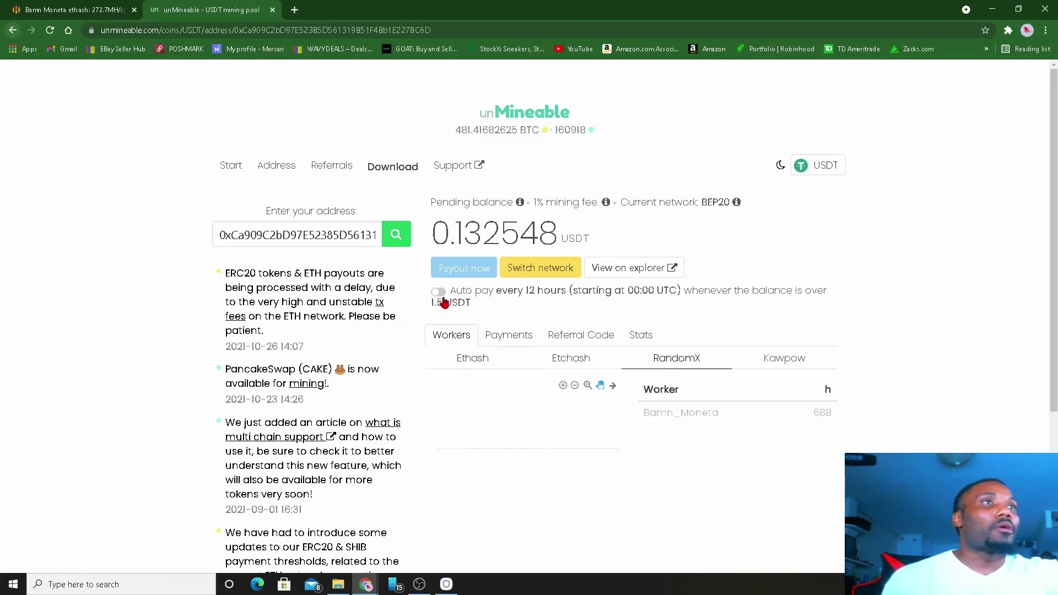
pyautogui.click(397, 245)
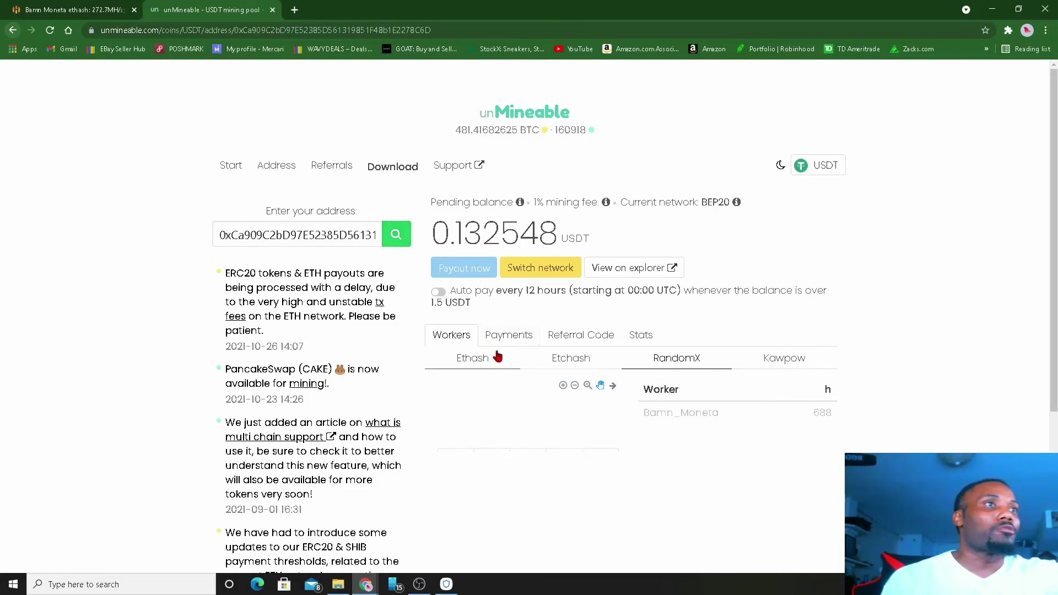
pyautogui.click(391, 245)
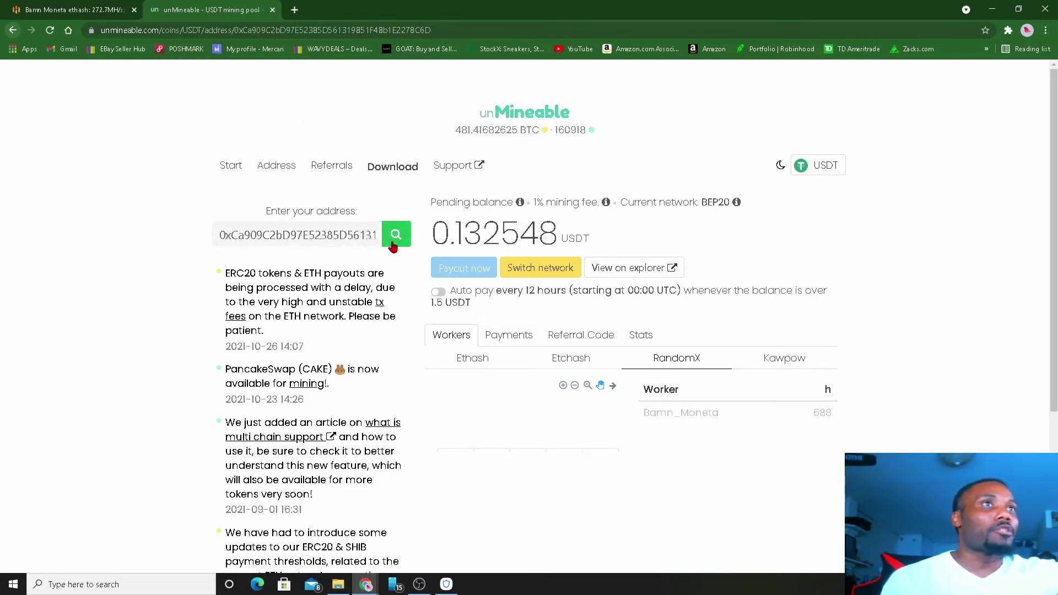
pyautogui.click(477, 361)
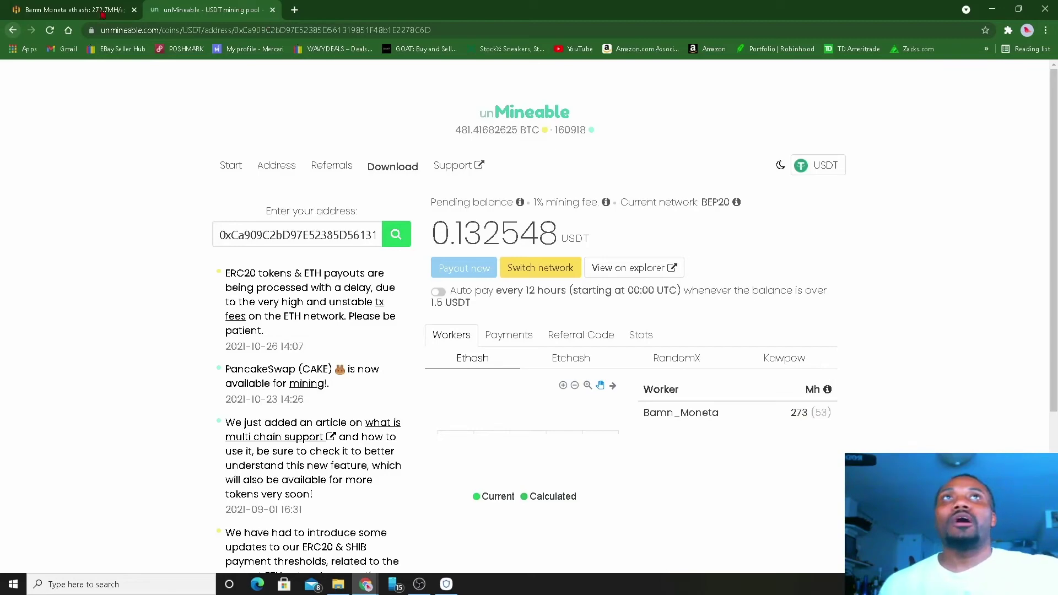
# Cross-check the rig hashrate in Hive OS, then return to unMineable's USDT start page.
pyautogui.click(71, 11)
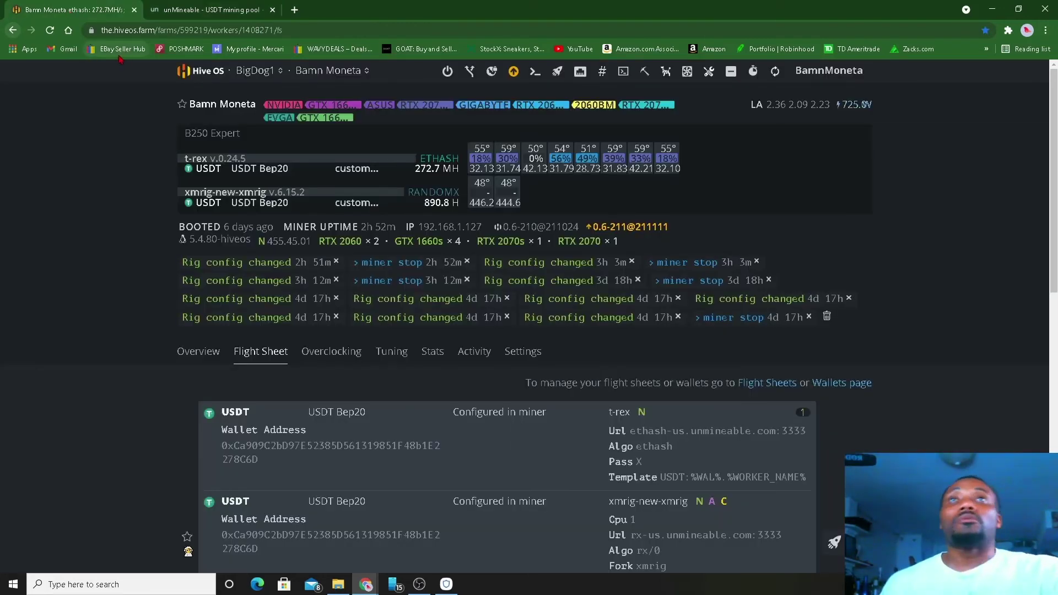
pyautogui.click(194, 10)
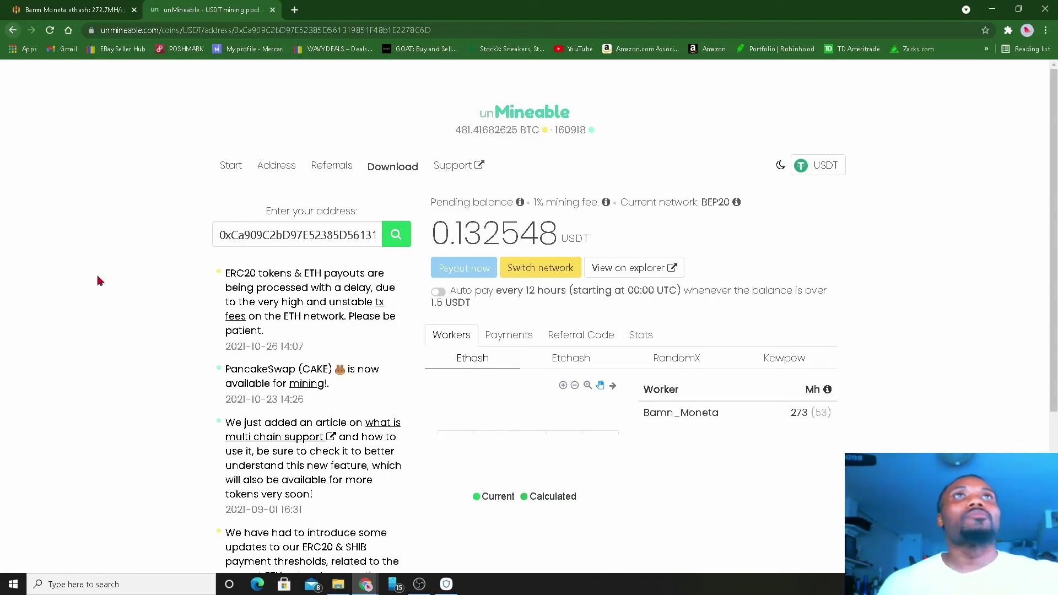
pyautogui.click(81, 11)
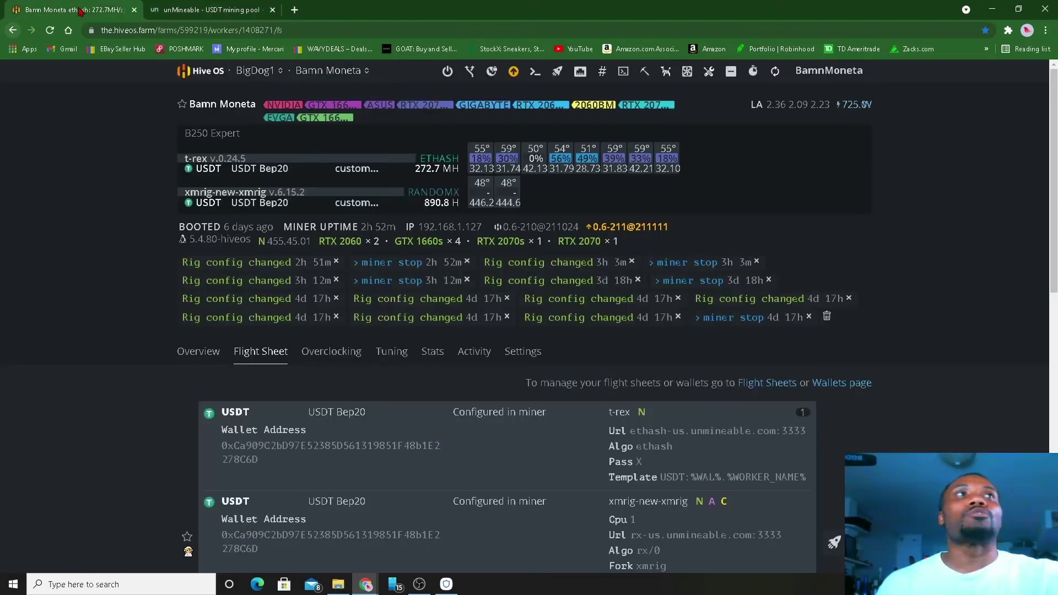
pyautogui.click(179, 11)
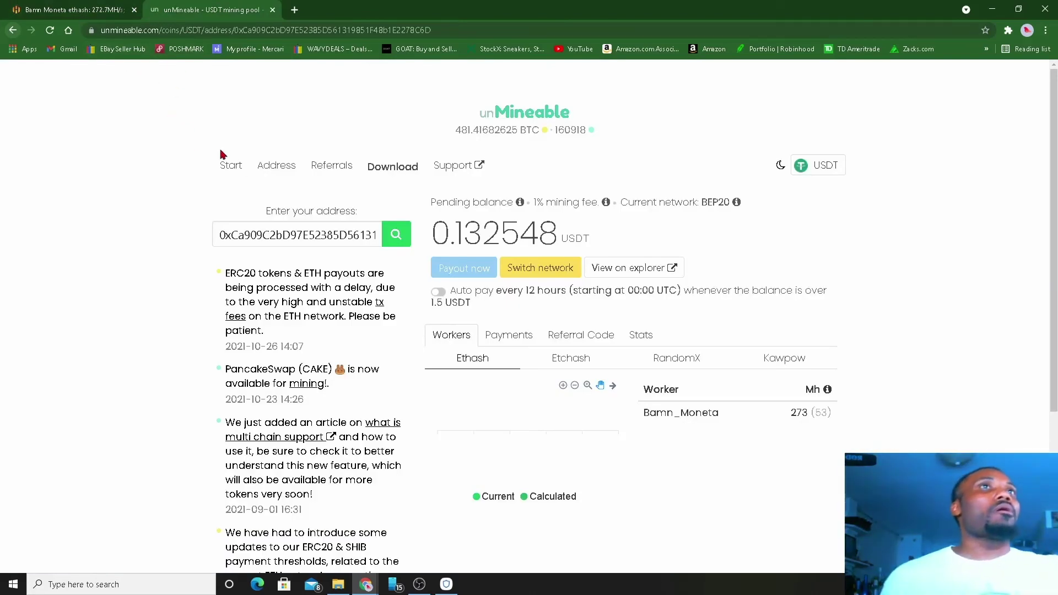
pyautogui.click(238, 165)
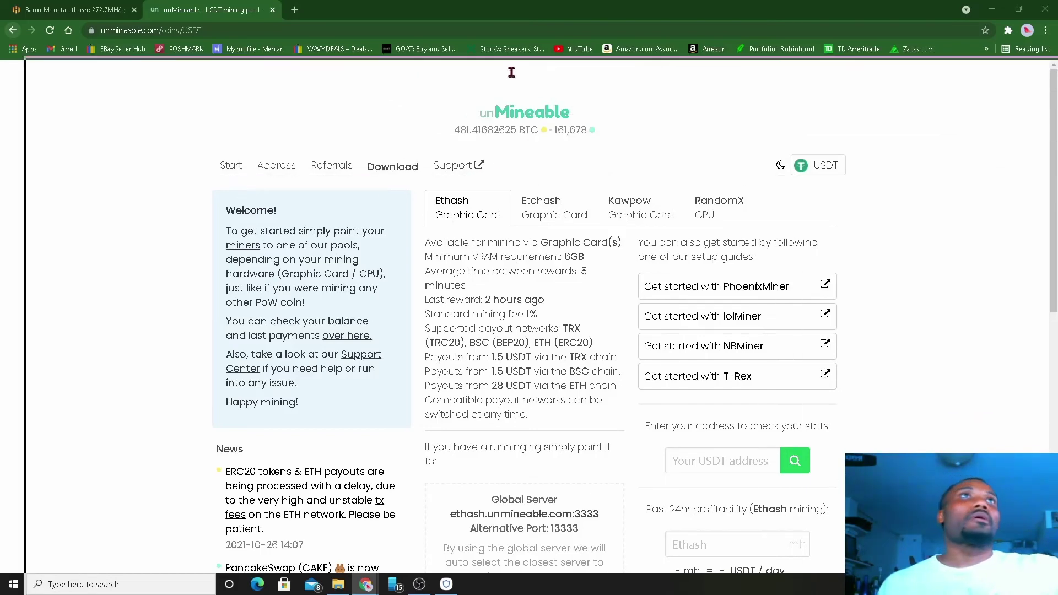
# Bring up Aave's Polygon markets with USDT Coin at 8.47% deposit APY plus 4.58% WMATIC reward APR.
pyautogui.moveTo(511, 71); pyautogui.dragTo(345, 22)
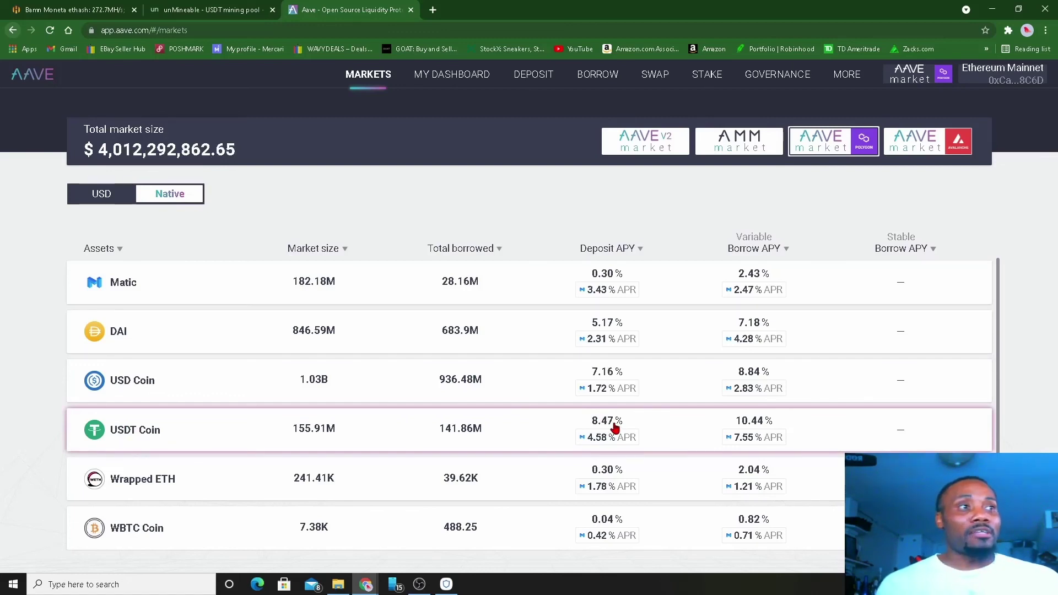
pyautogui.moveTo(594, 440)
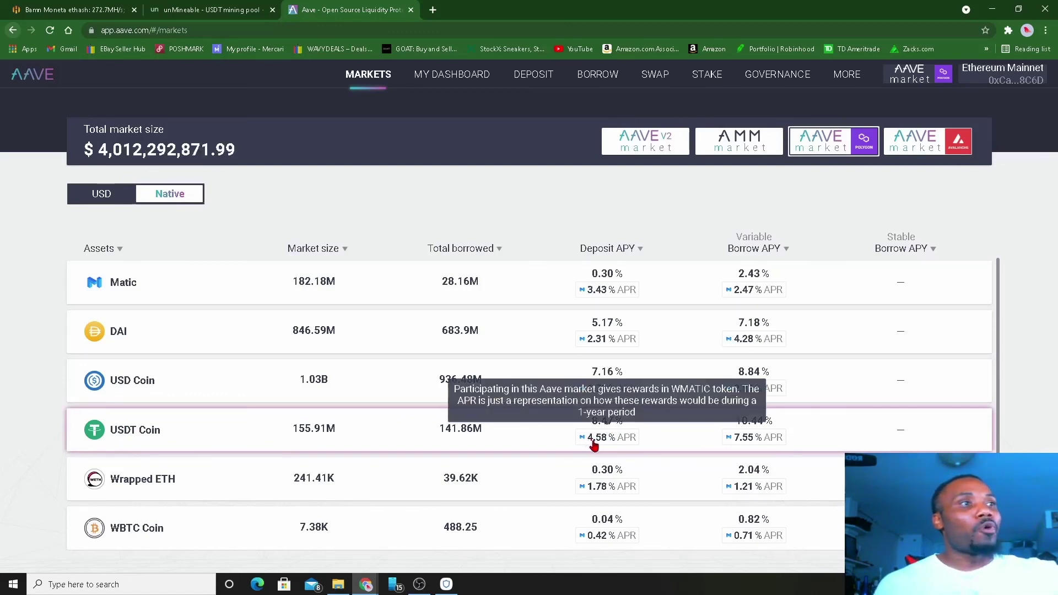